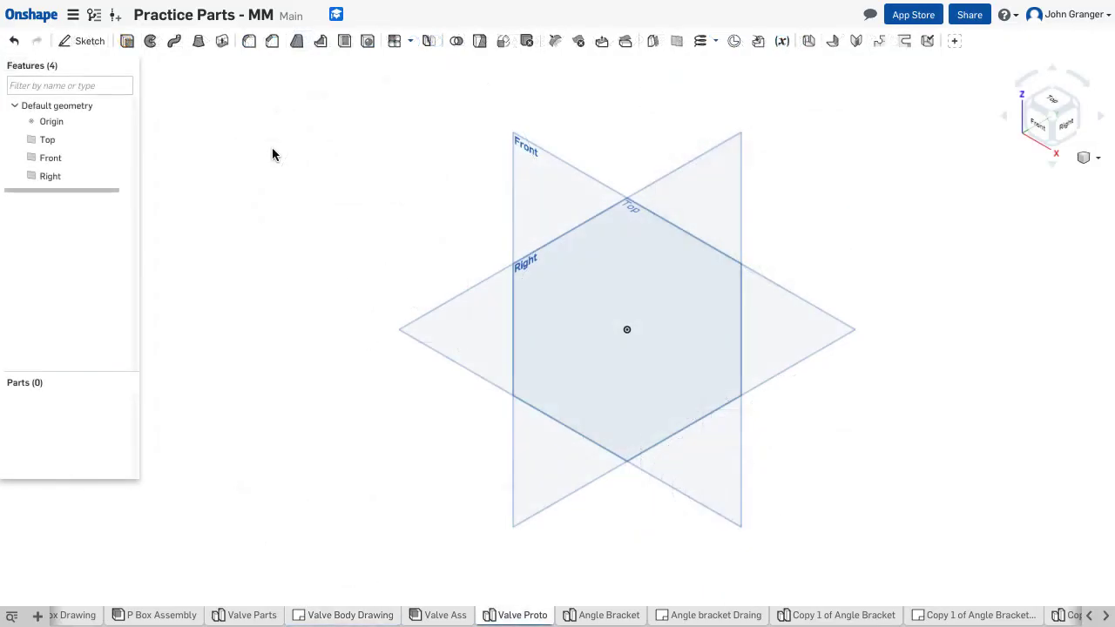
- Start a new sketch on the Top plane and view it normal
left_click(90, 44)
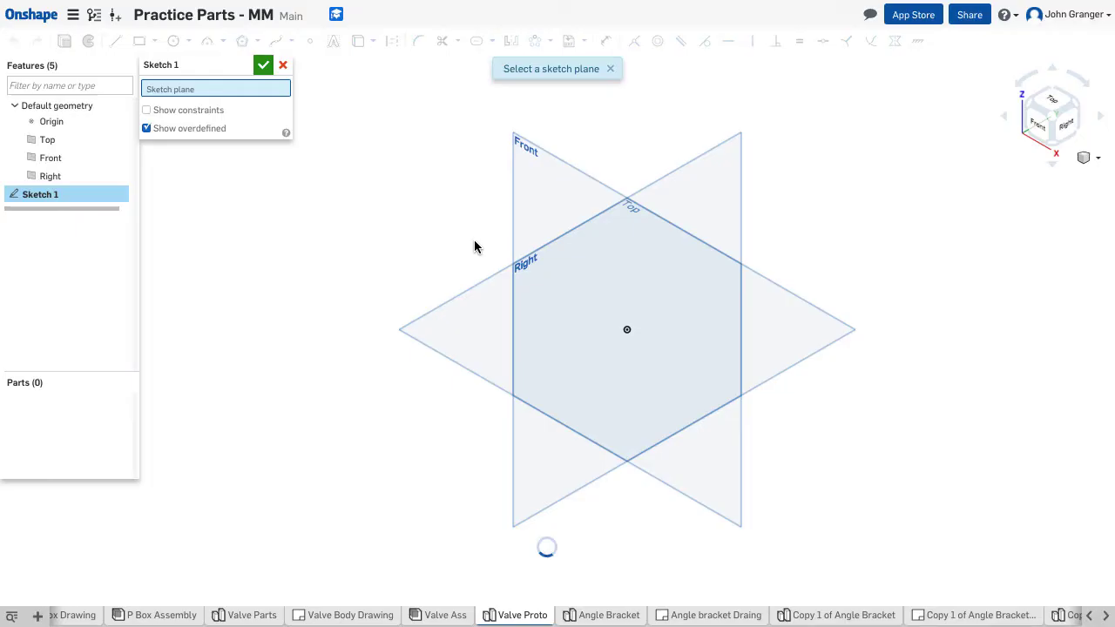
left_click(477, 318)
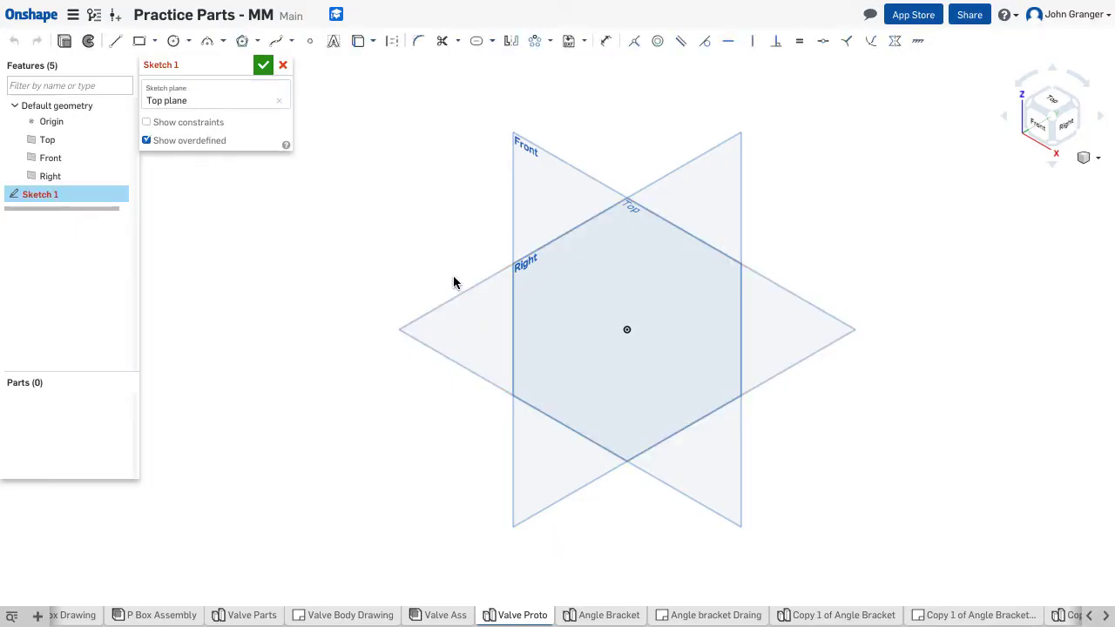
right_click(242, 220)
left_click(274, 306)
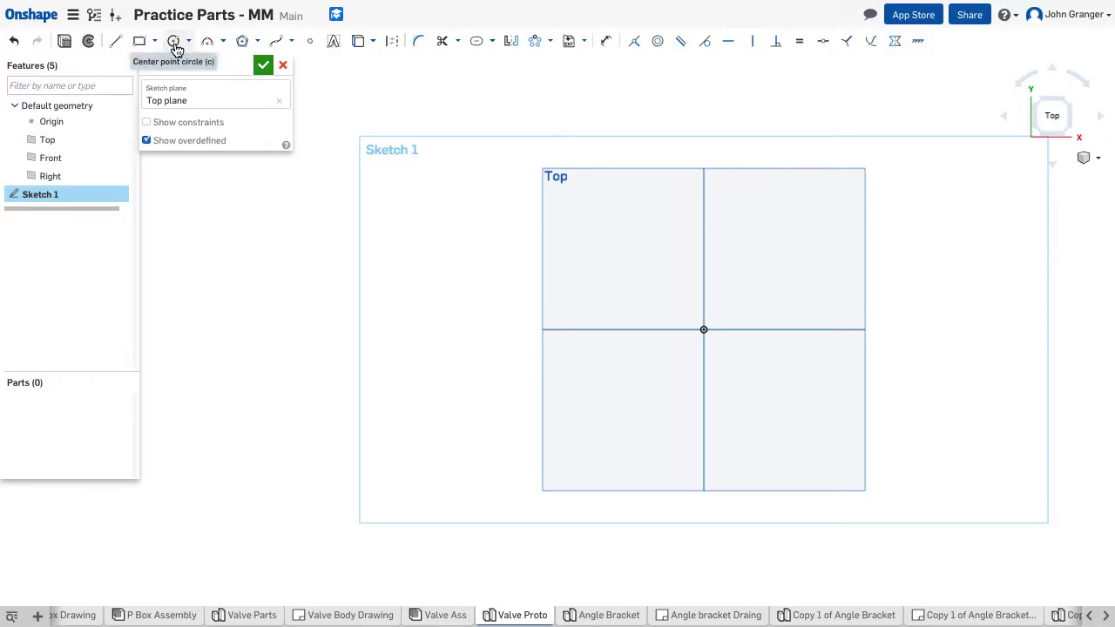
- Draw two concentric circles at the origin with diameters 200 and 250
left_click(175, 42)
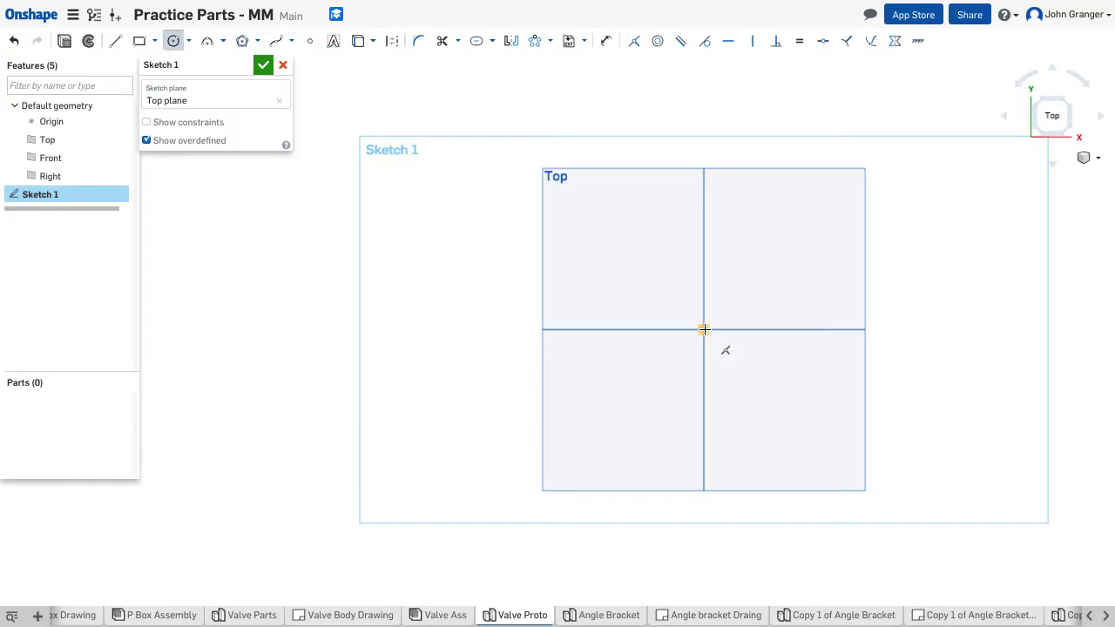
left_click(703, 330)
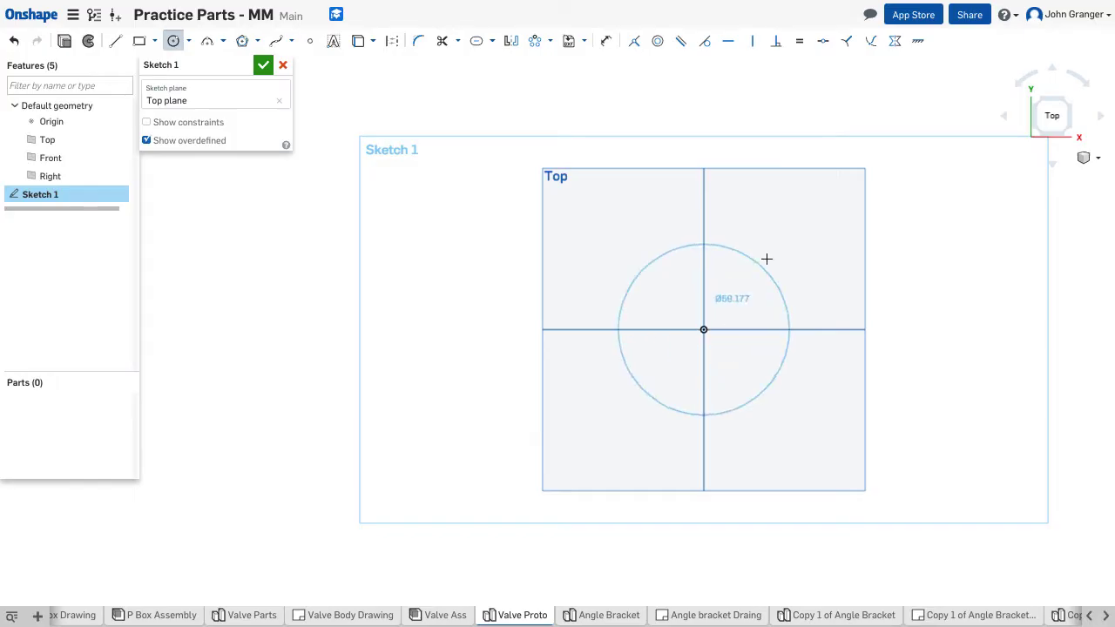
left_click(788, 214)
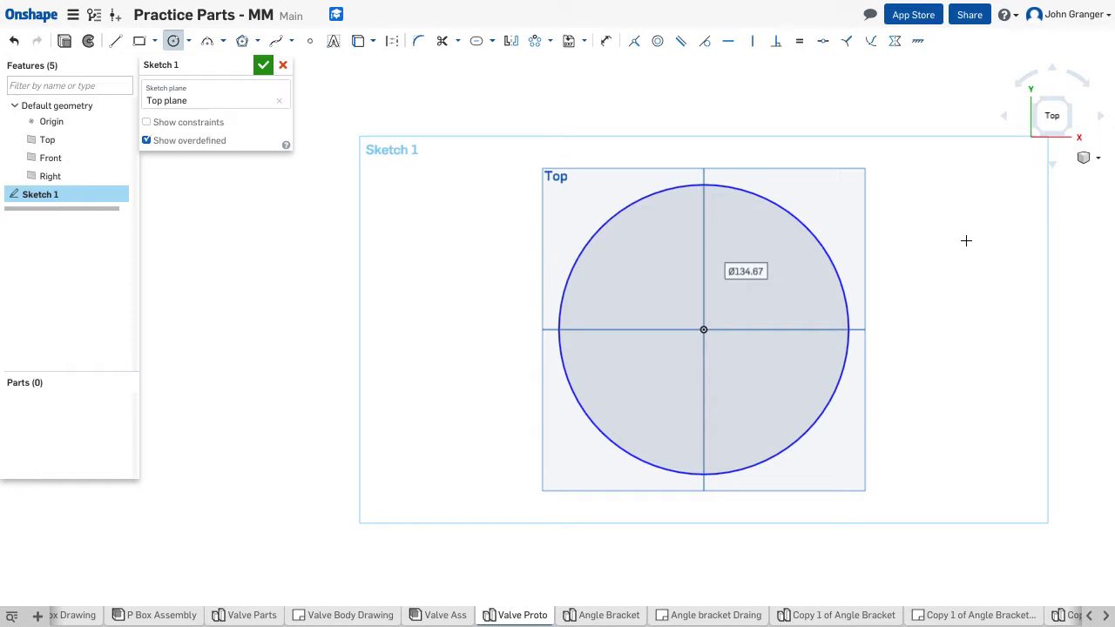
type("2")
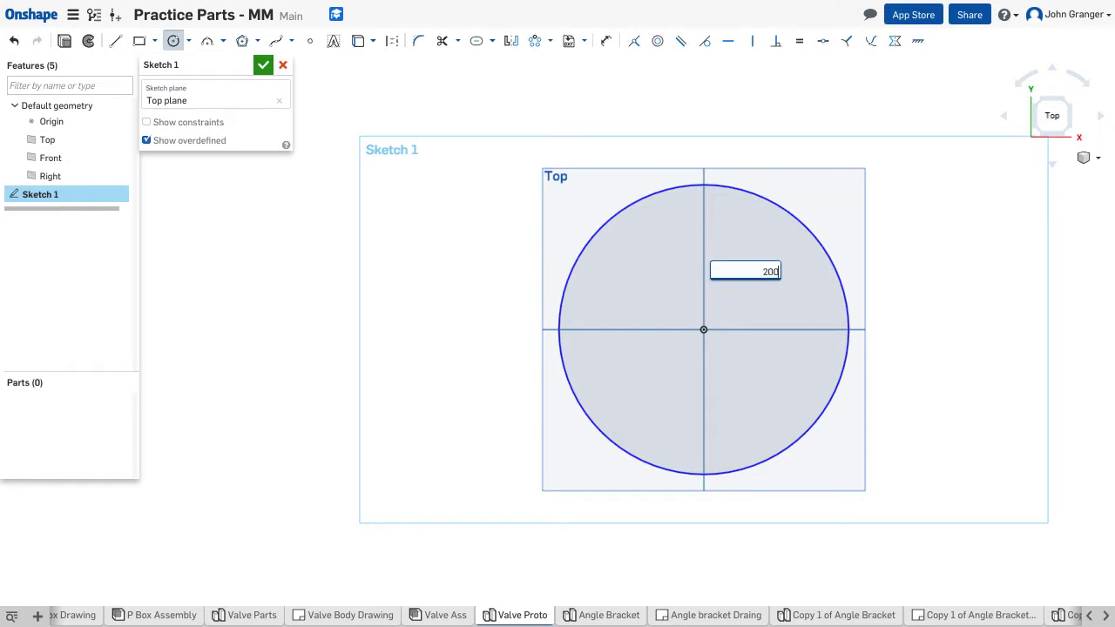
type("00")
key("Return")
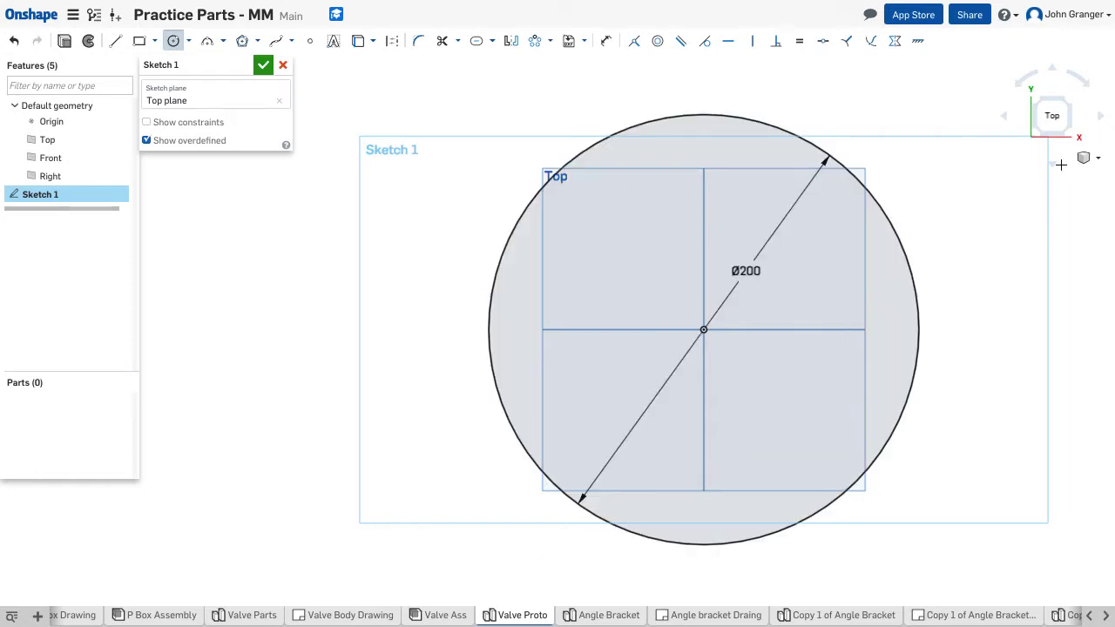
left_click(703, 328)
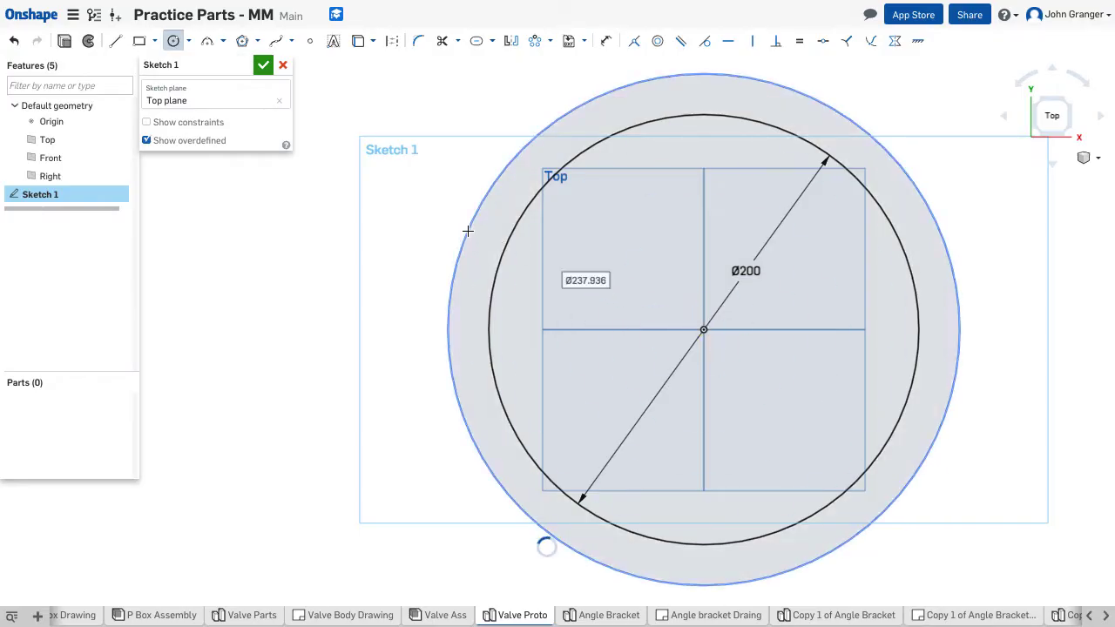
type("2")
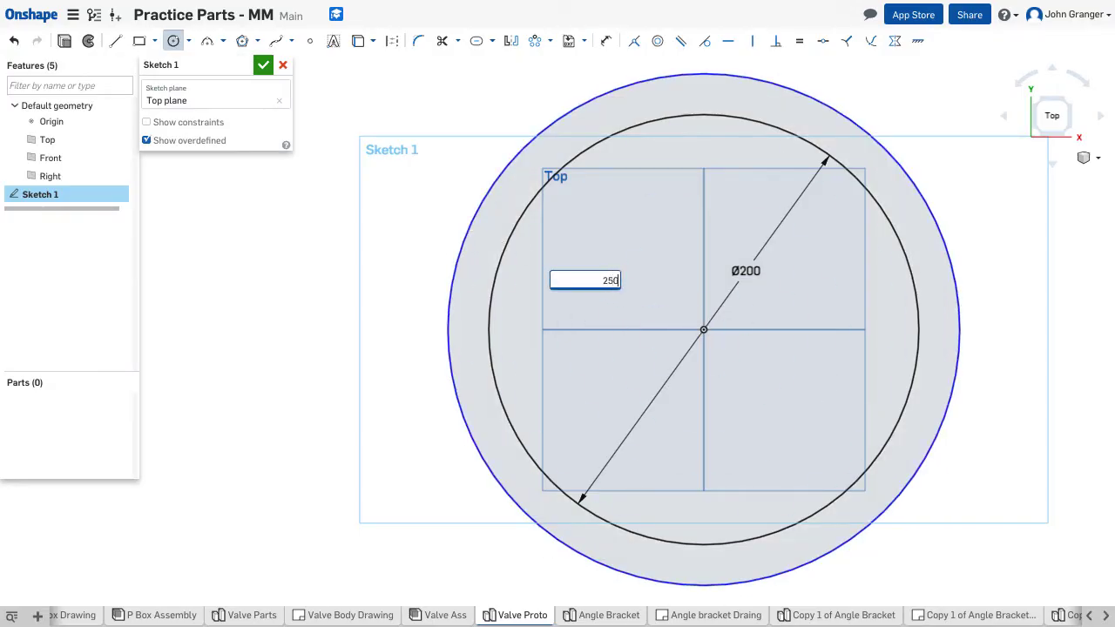
type("50")
key("Return")
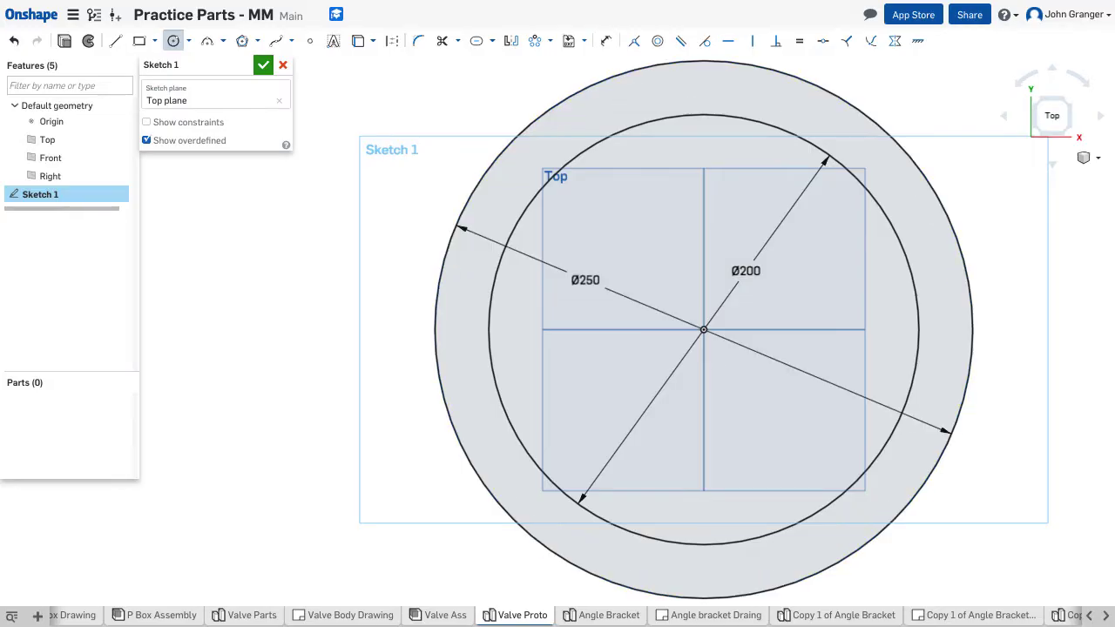
right_click(332, 247)
left_click(351, 258)
- Accept Sketch 1 and switch to an isometric view
left_click(263, 65)
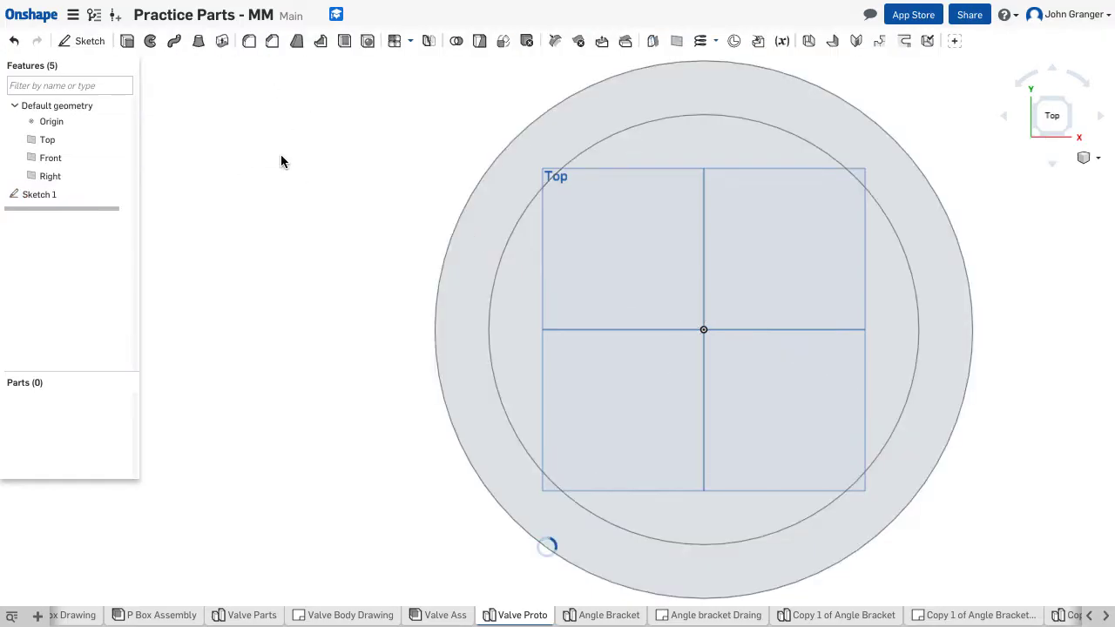
right_click(265, 197)
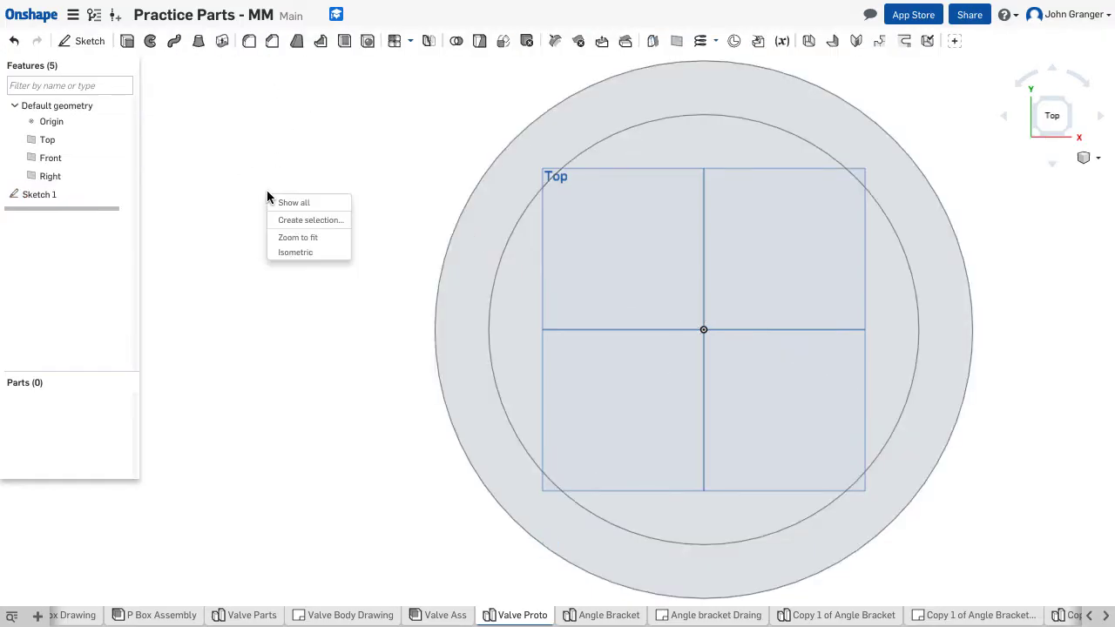
left_click(296, 254)
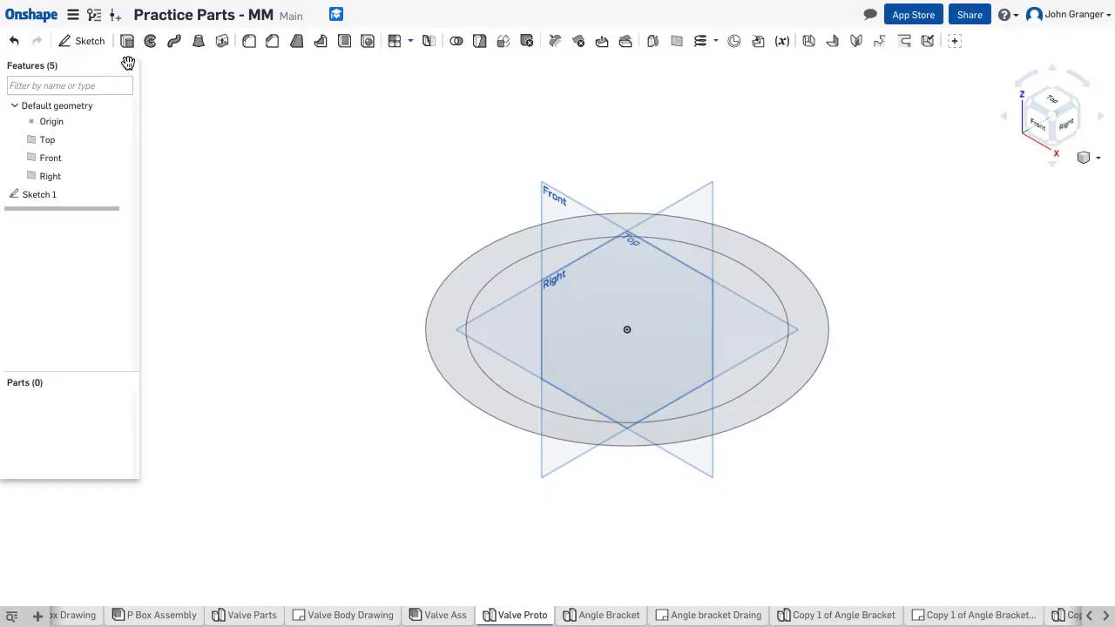
- Extrude the ring profile symmetrically to a depth of 250 mm
left_click(128, 41)
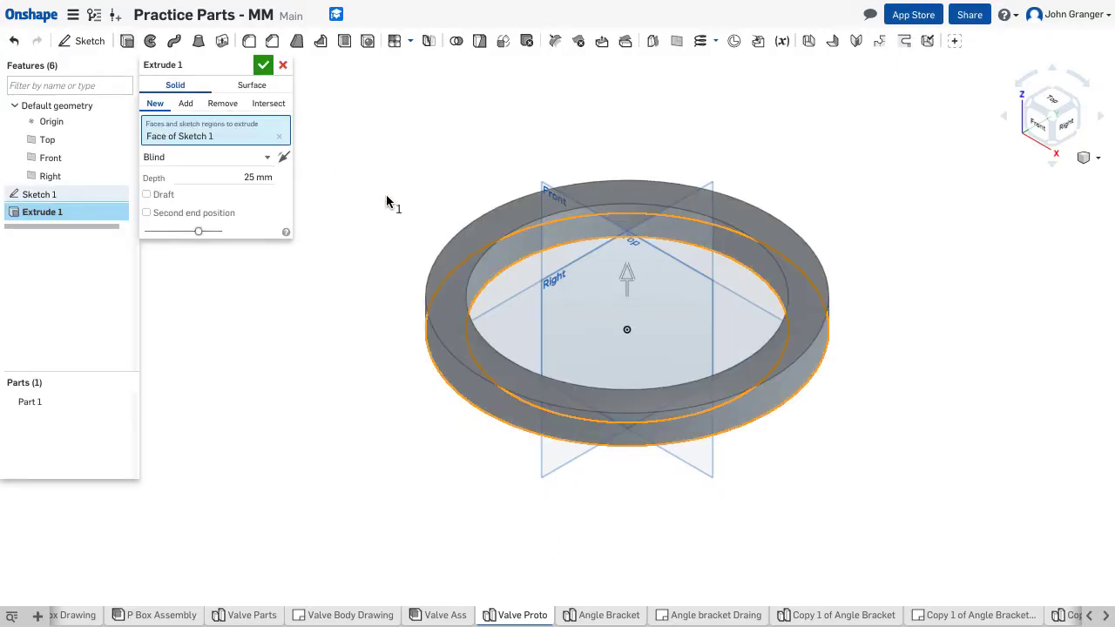
left_click(267, 157)
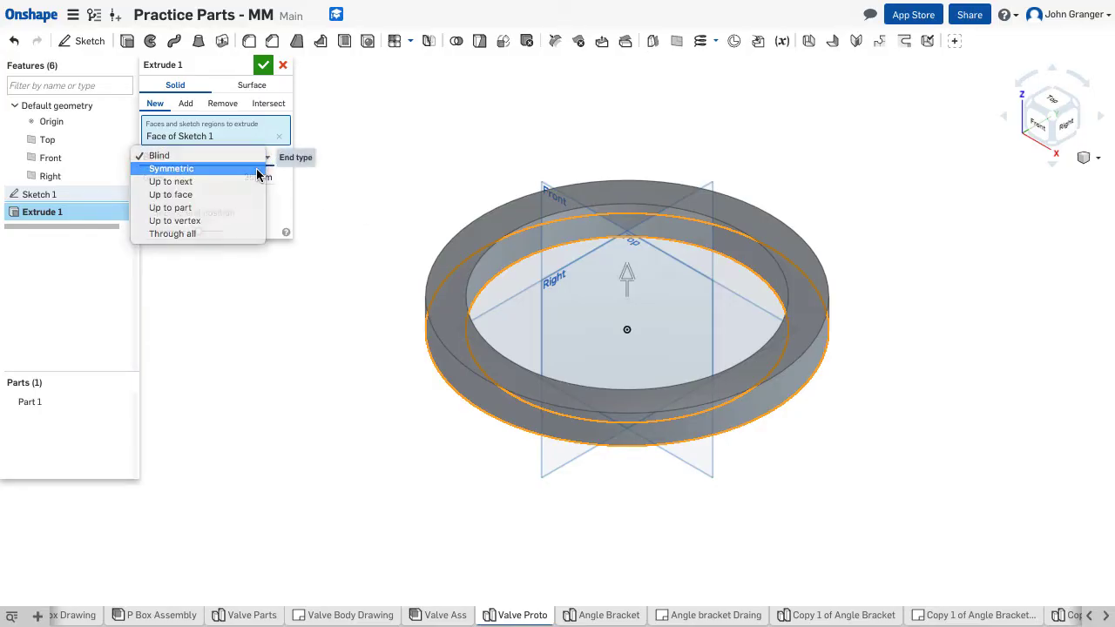
left_click(257, 171)
left_click(220, 177)
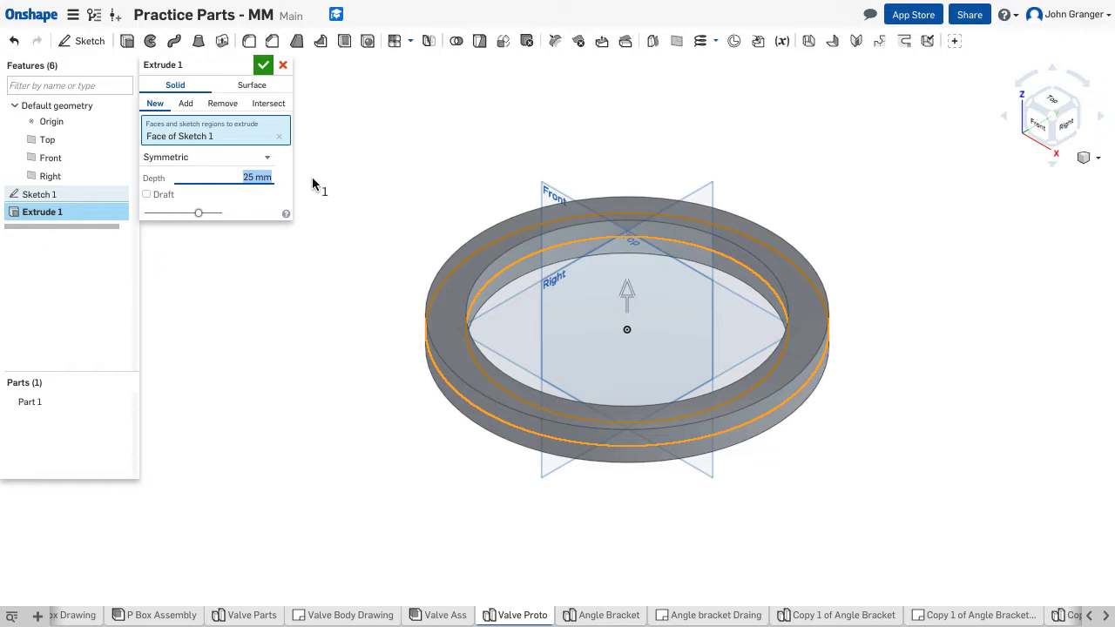
type("250")
key("Return")
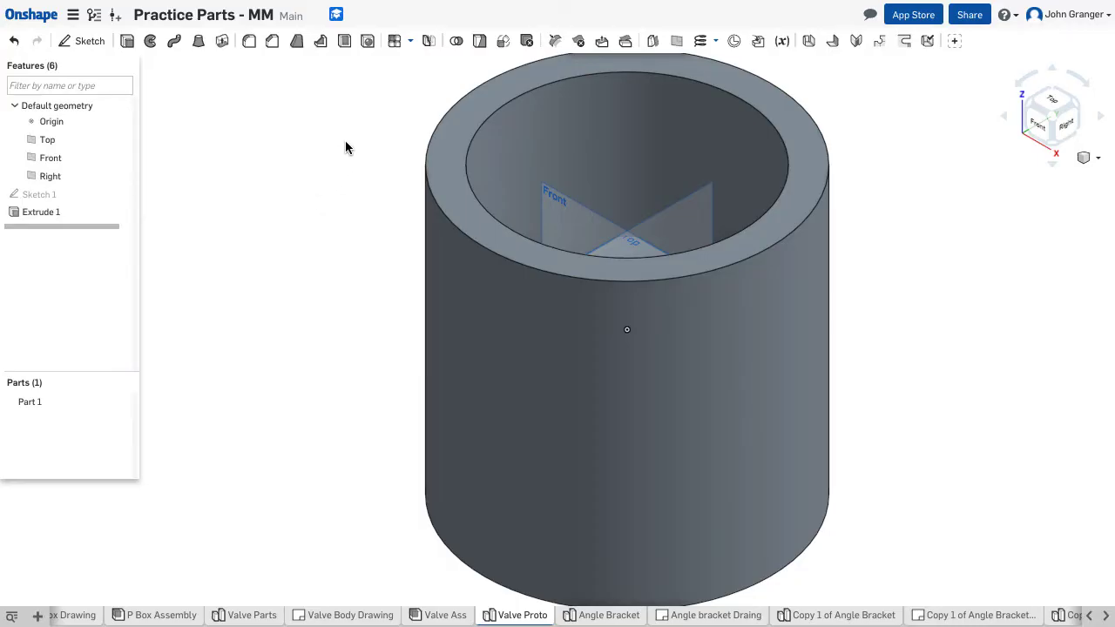
- Start a sketch on the cylinder's top face and view it normal
left_click(87, 41)
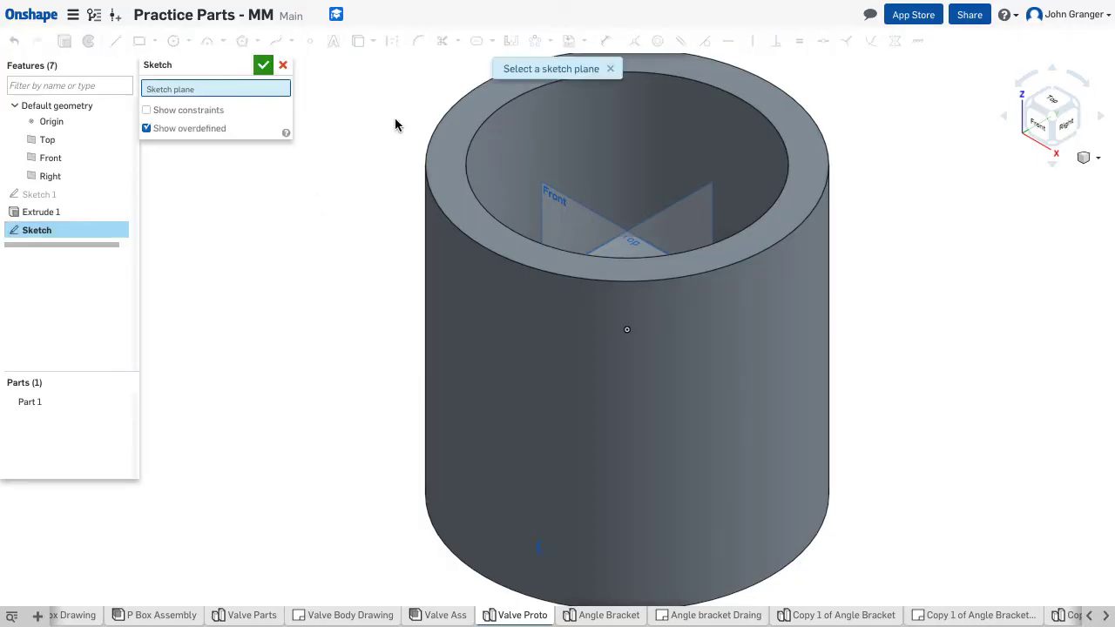
left_click(447, 148)
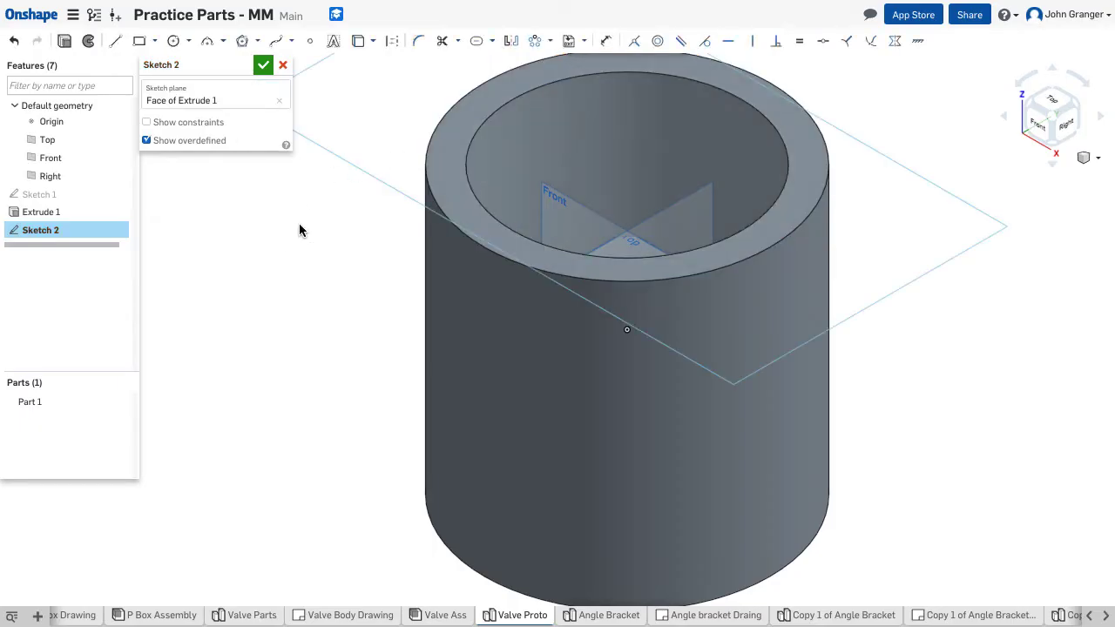
right_click(247, 216)
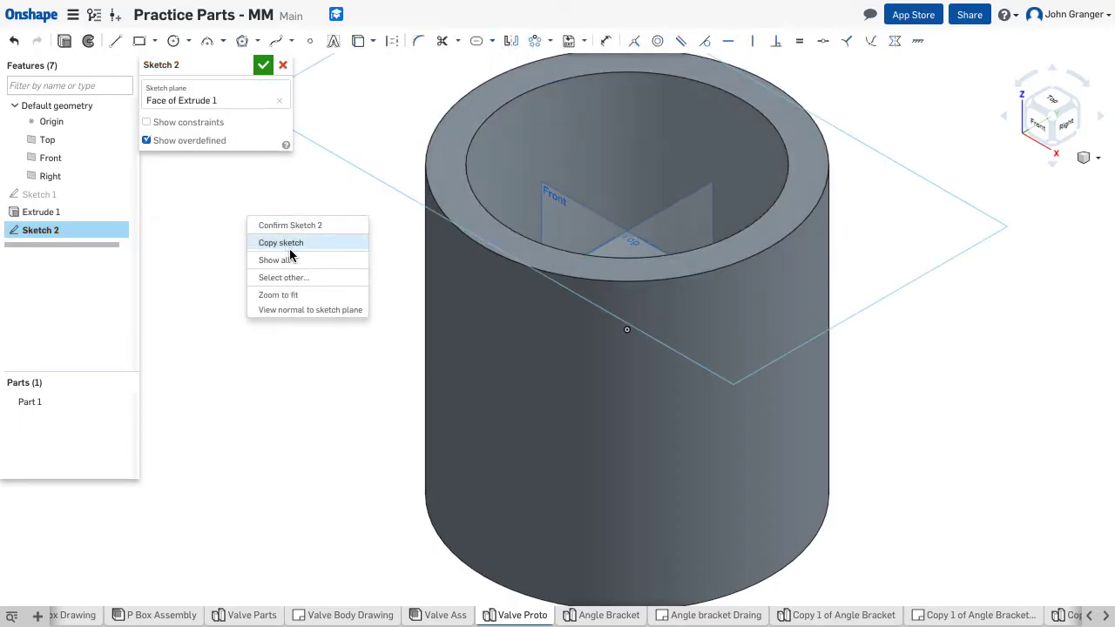
left_click(288, 310)
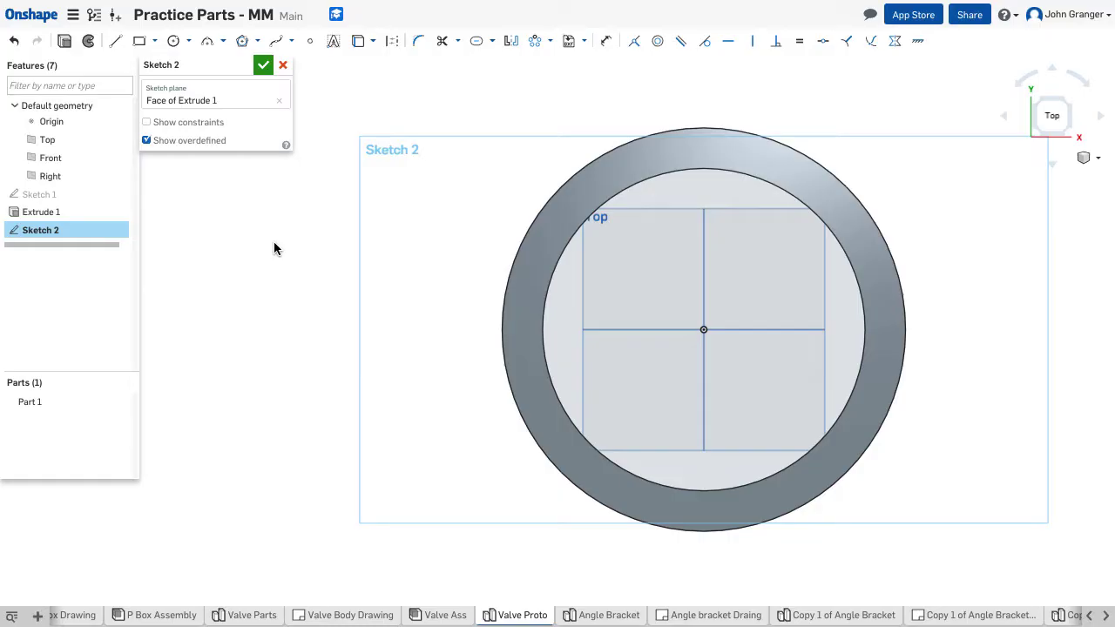
middle_click_drag(703, 241, 605, 269)
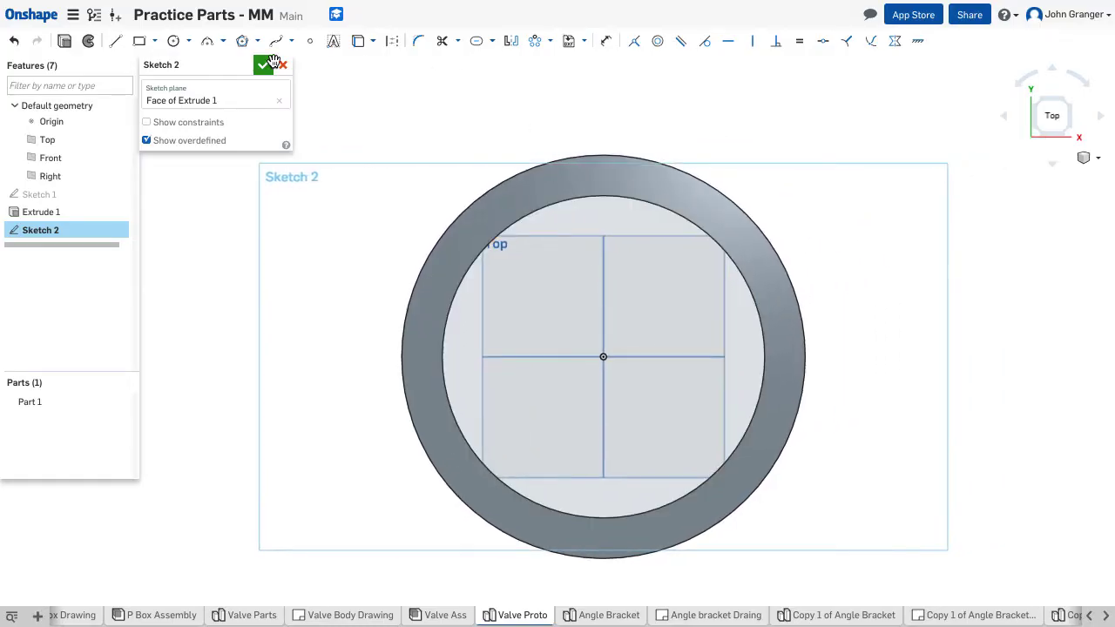
- Draw a vertical construction line from the origin with length 160
left_click(115, 42)
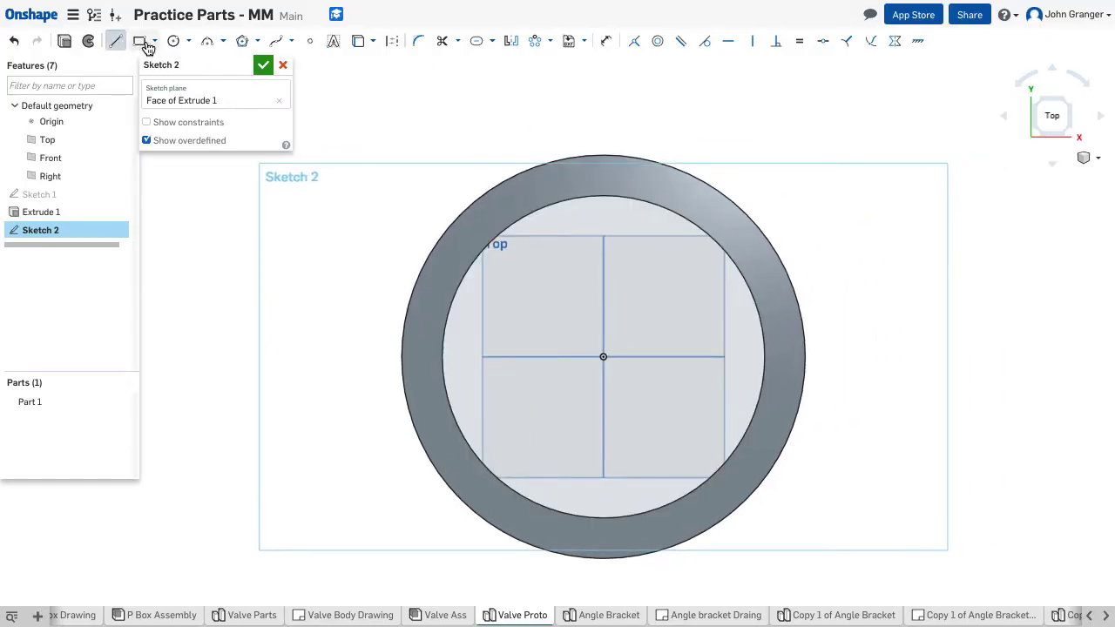
left_click(393, 44)
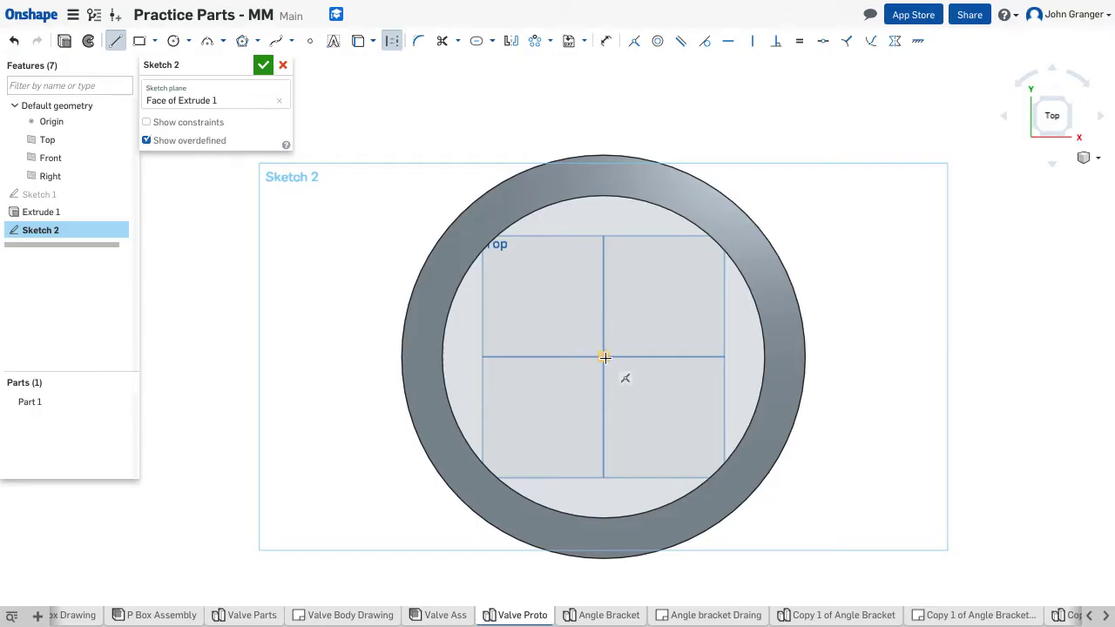
left_click(605, 357)
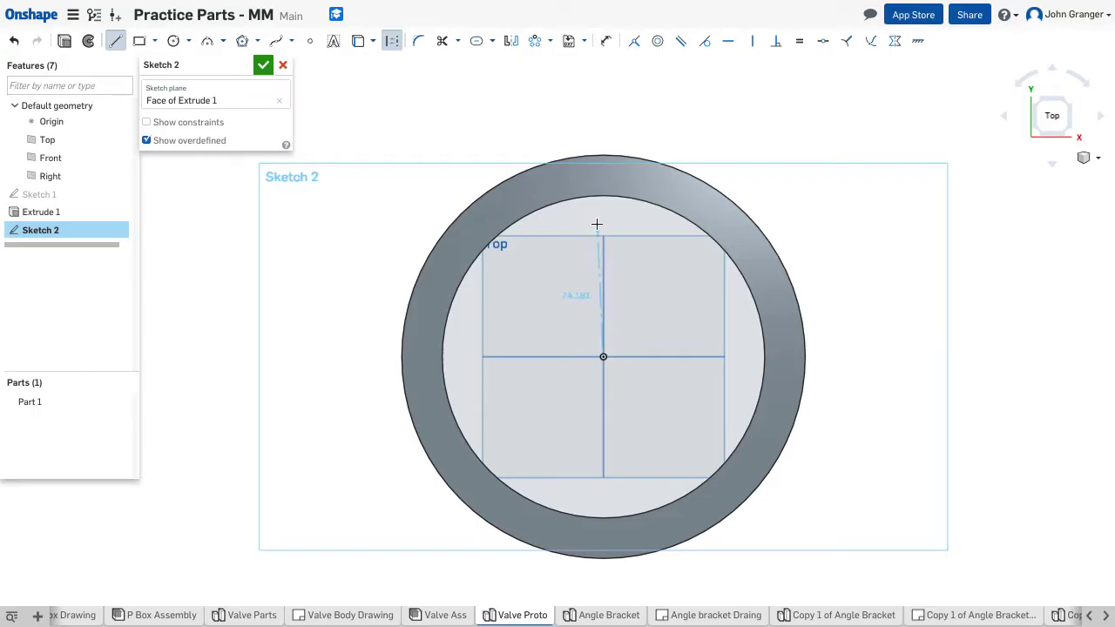
left_click(603, 110)
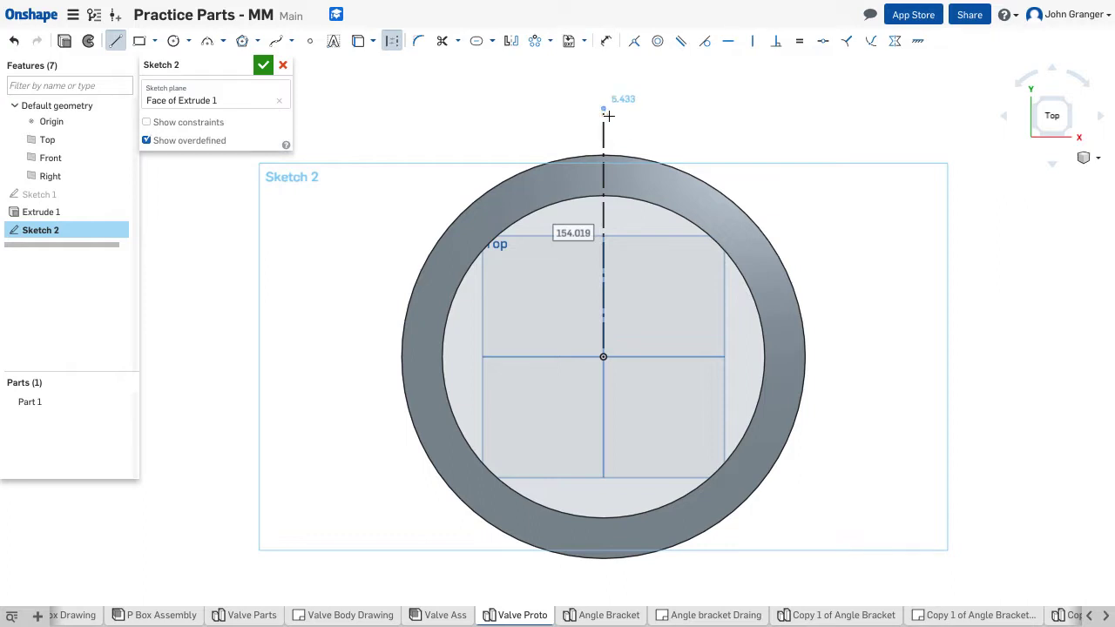
type("160")
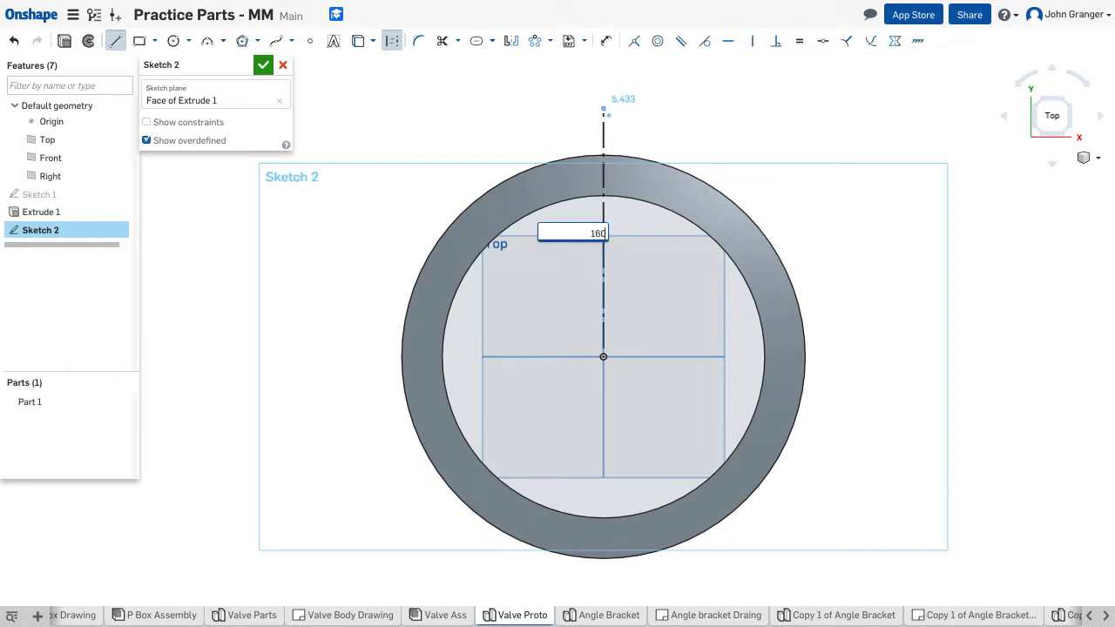
key("Return")
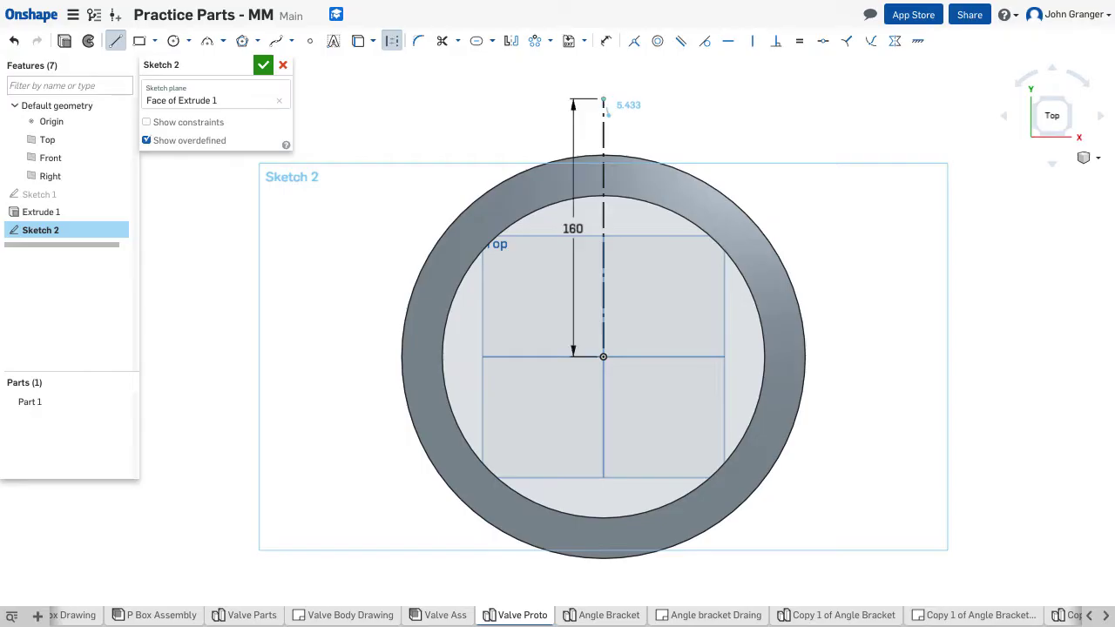
right_click(720, 128)
left_click(747, 145)
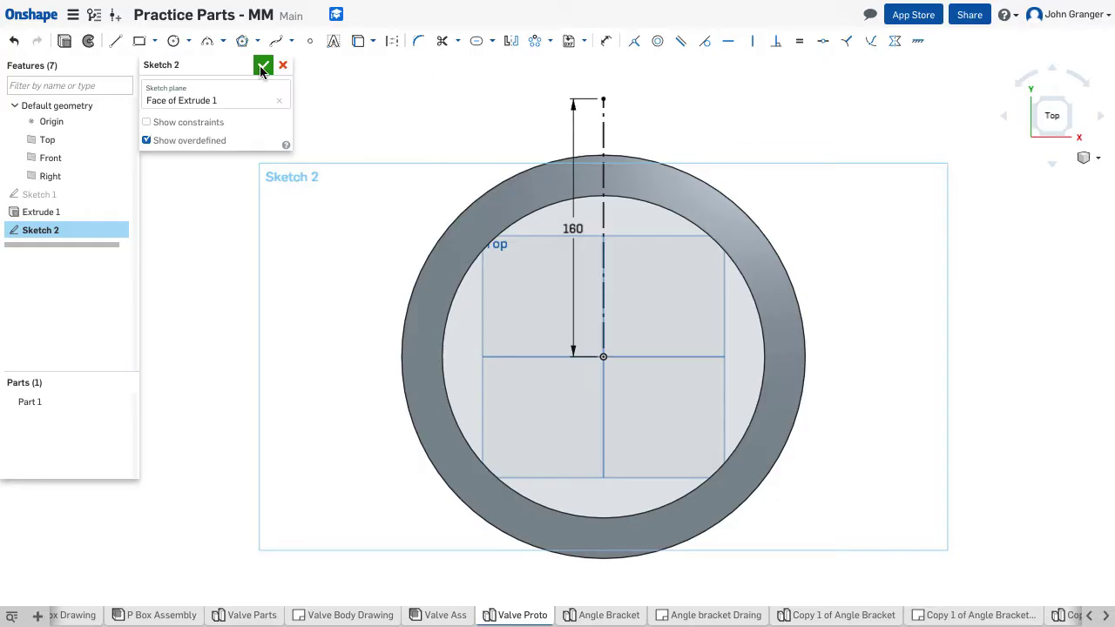
- Draw a Ø25 circle centred on the construction line's top end
left_click(173, 41)
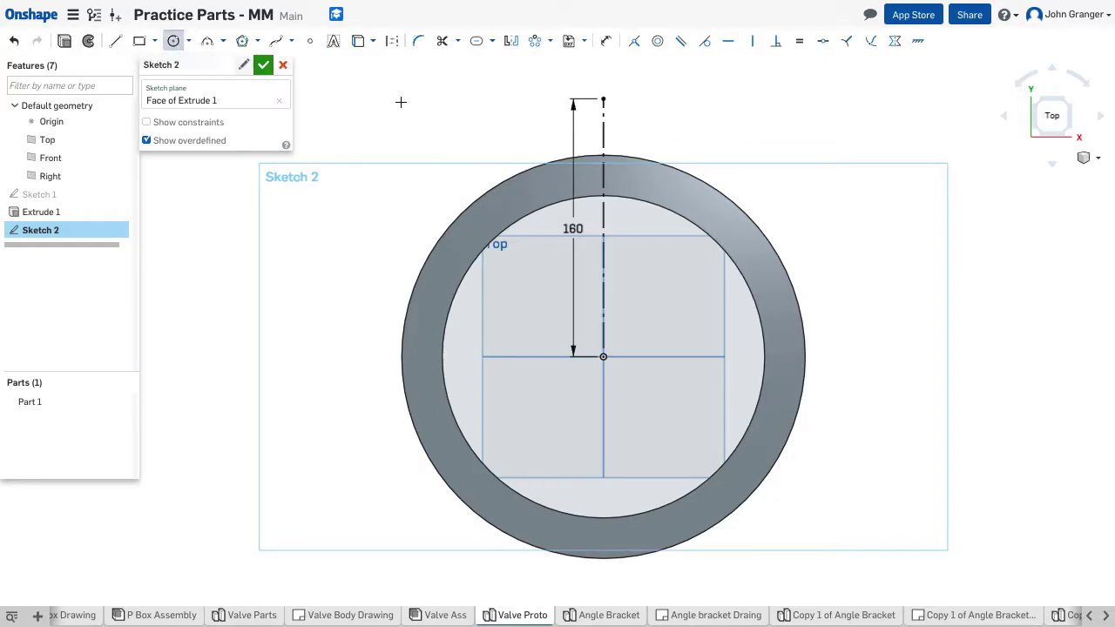
left_click(603, 99)
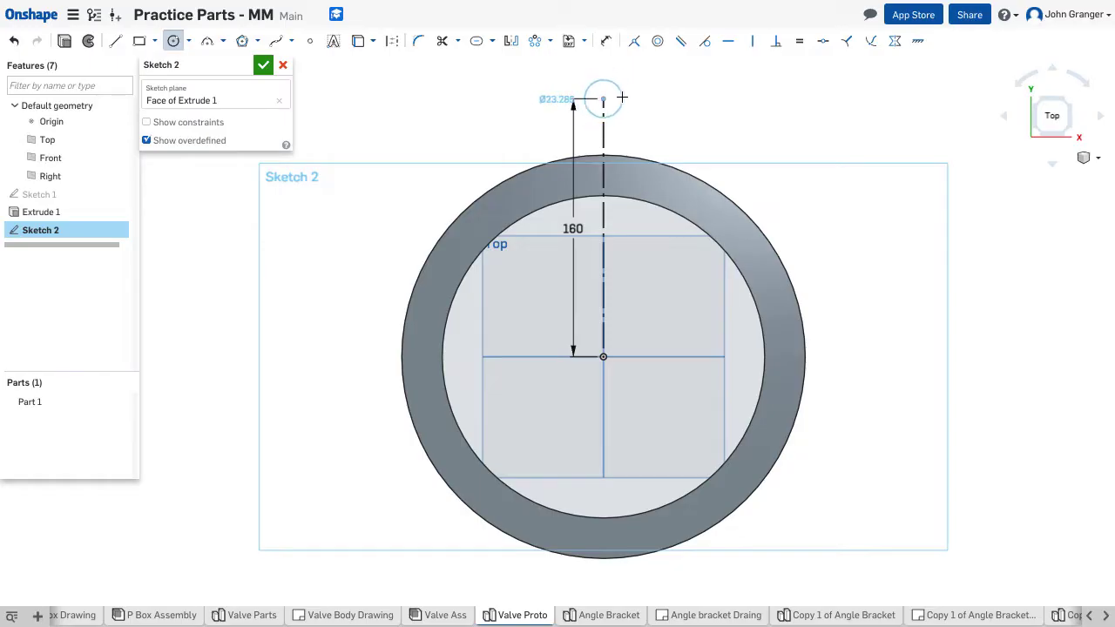
left_click(622, 98)
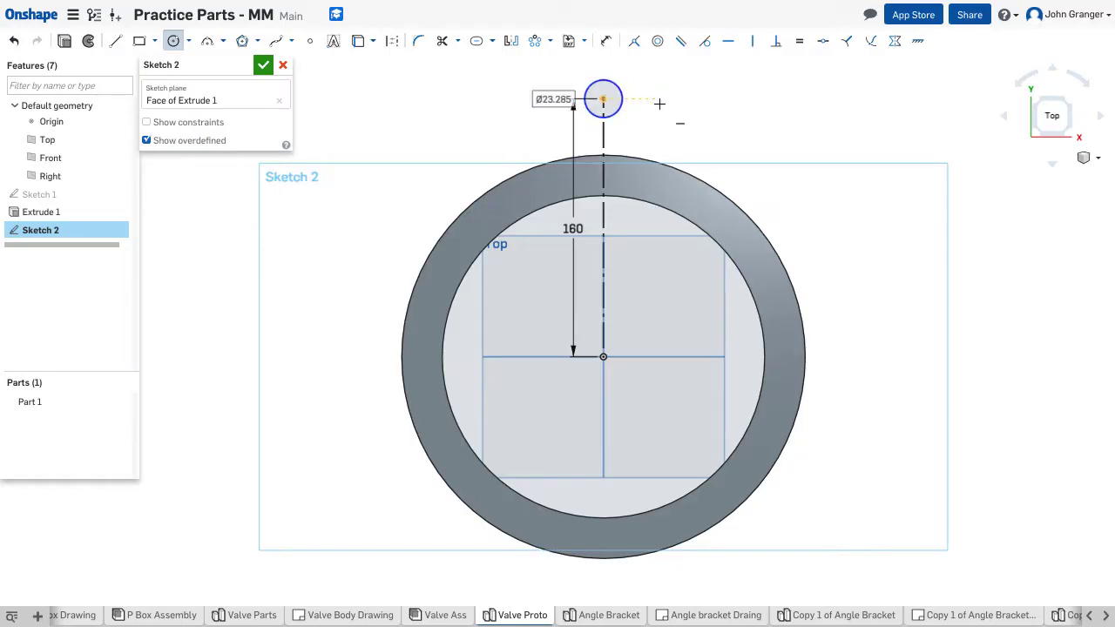
type("25")
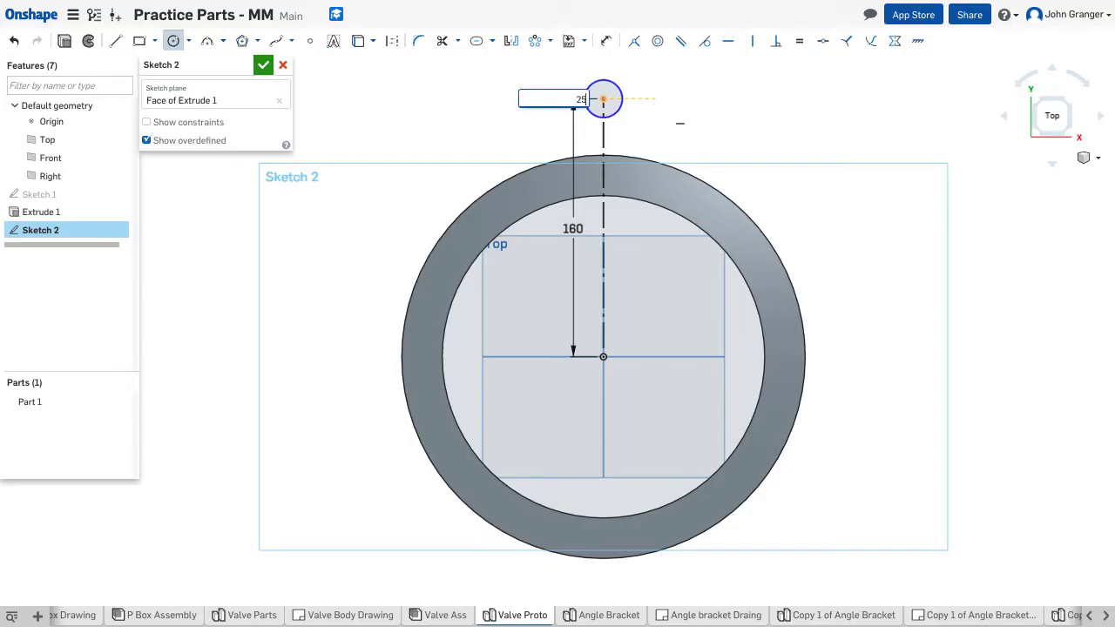
key("Return")
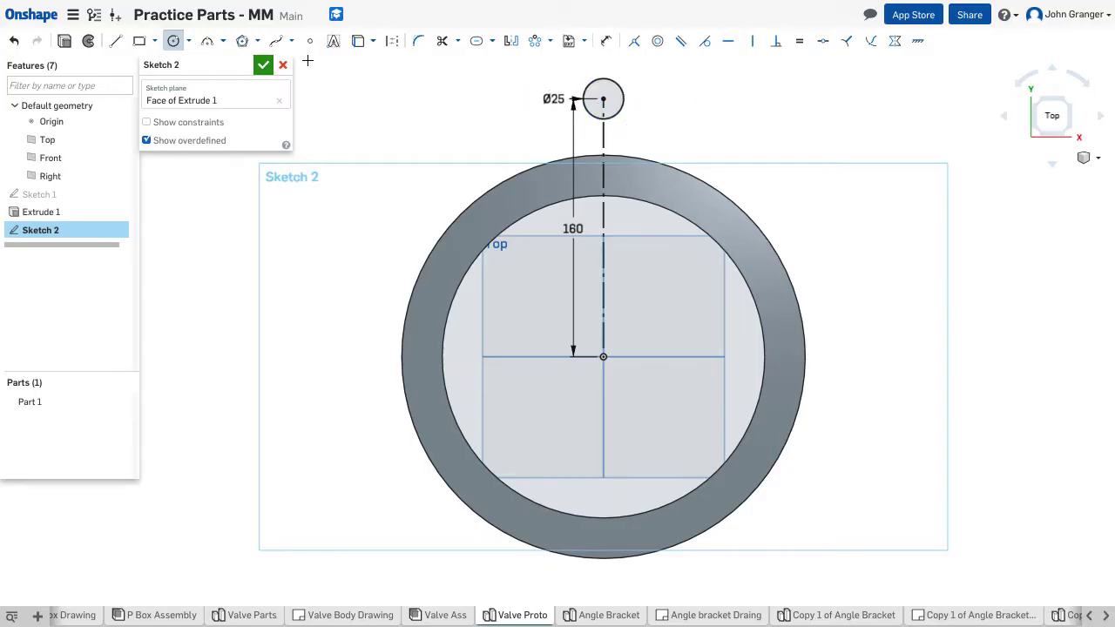
- Draw an R30 centre-point arc around the Ø25 circle
left_click(223, 40)
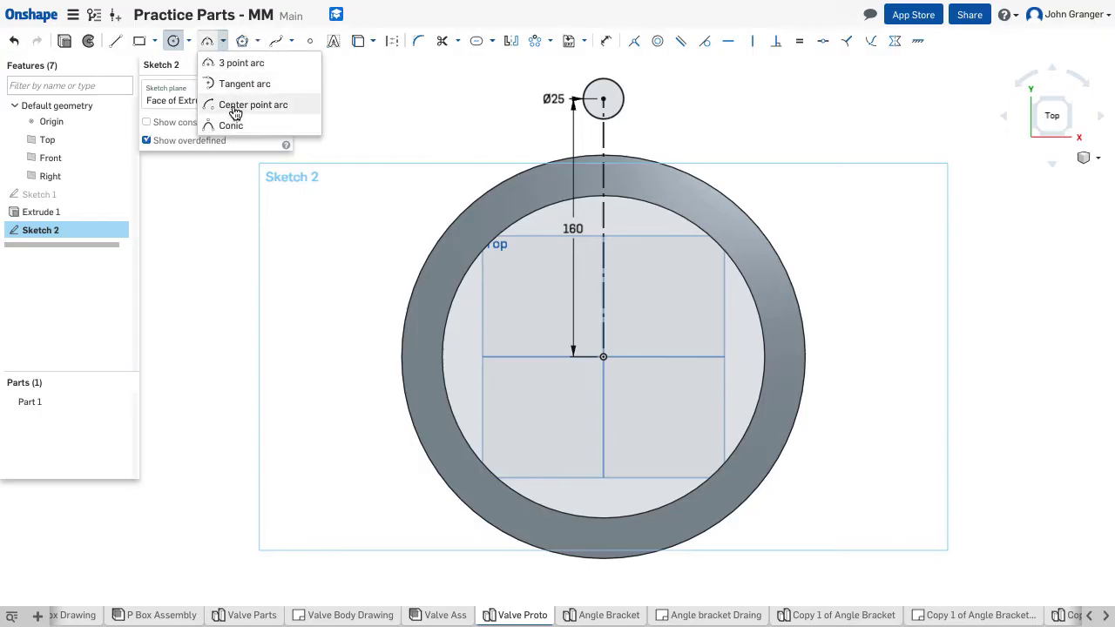
left_click(237, 104)
left_click(604, 100)
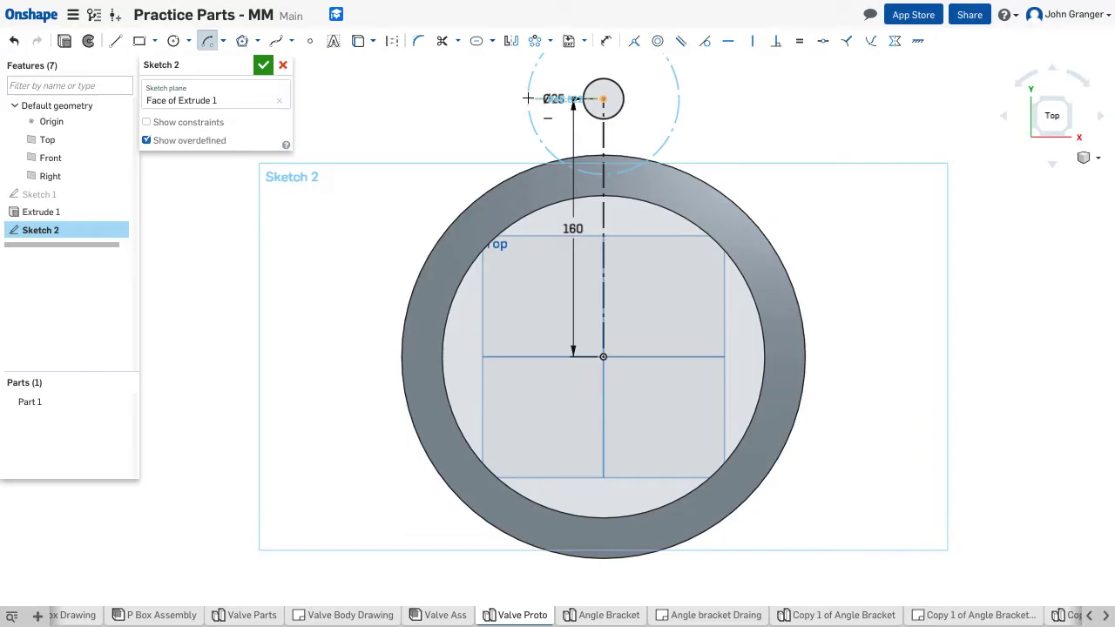
left_click(528, 99)
scroll(672, 108, "up", 1)
scroll(679, 117, "down", 3)
mouse_move(692, 133)
middle_mouse_down()
mouse_move(685, 174)
mouse_move(599, 251)
middle_mouse_up()
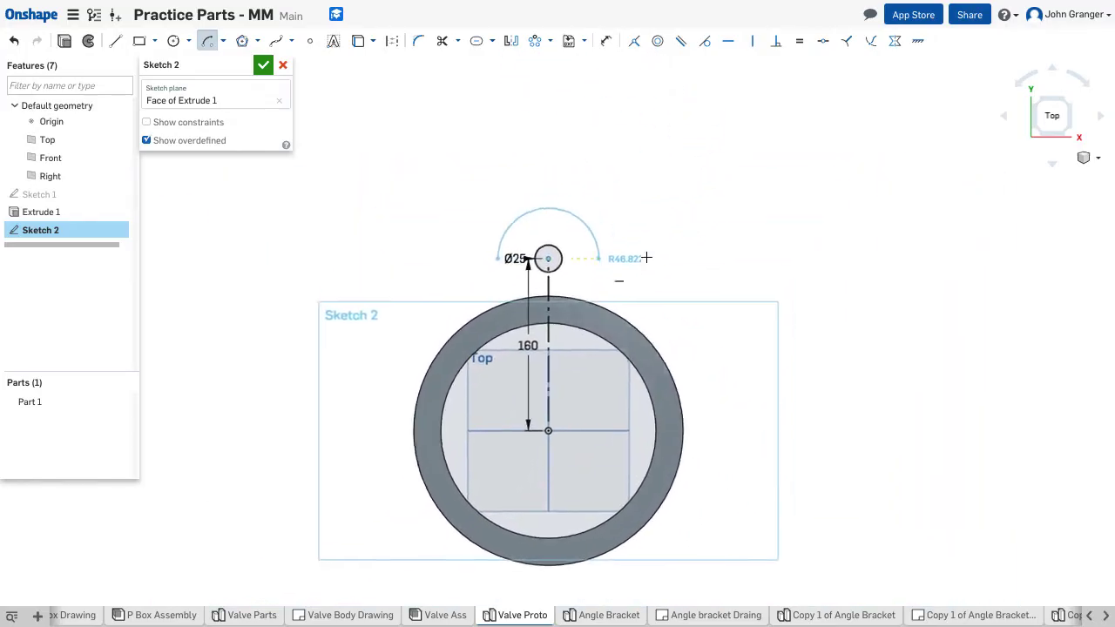
left_click(600, 259)
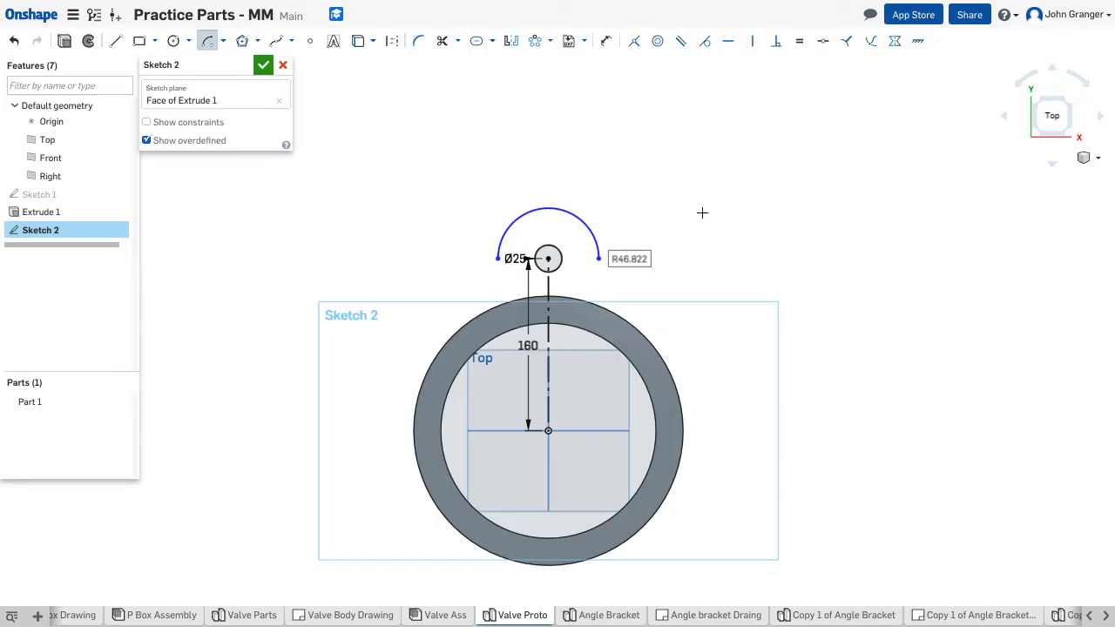
type("30")
key("Return")
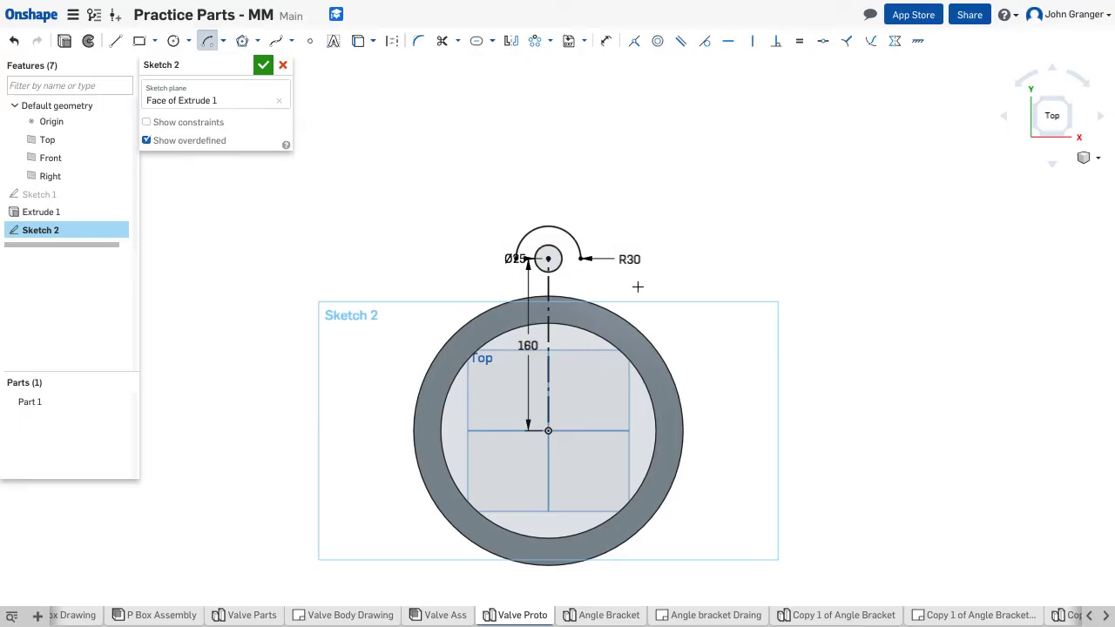
right_click(669, 254)
left_click(736, 264)
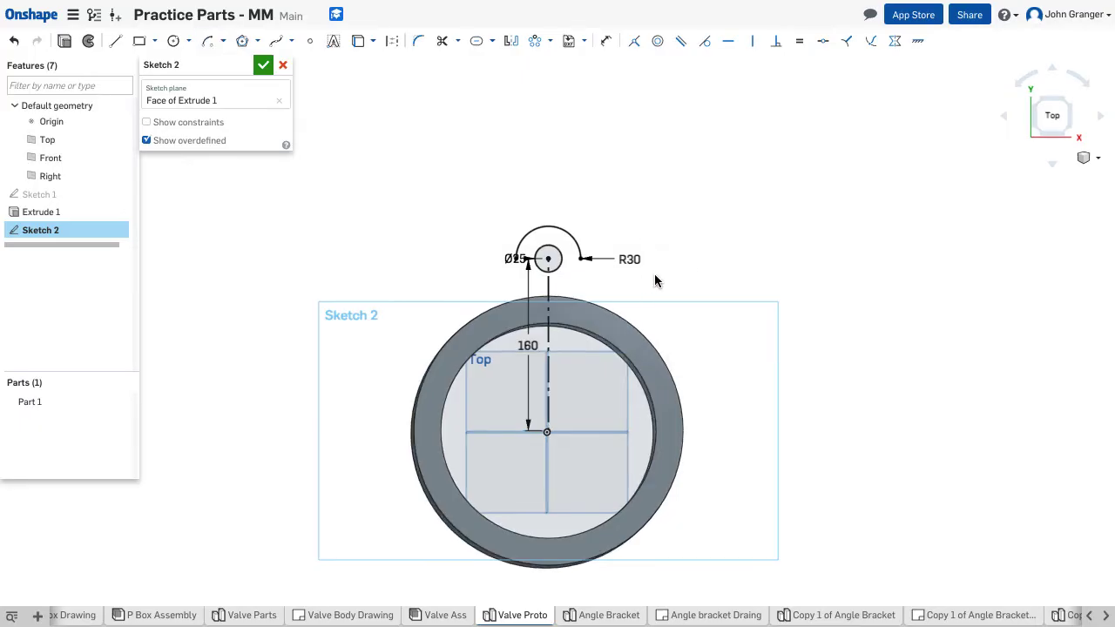
- Draw two lines from the arc ends down to the ring's outer edge
scroll(649, 285, "up", 2)
scroll(649, 285, "up", 1)
middle_click_drag(575, 287, 730, 209)
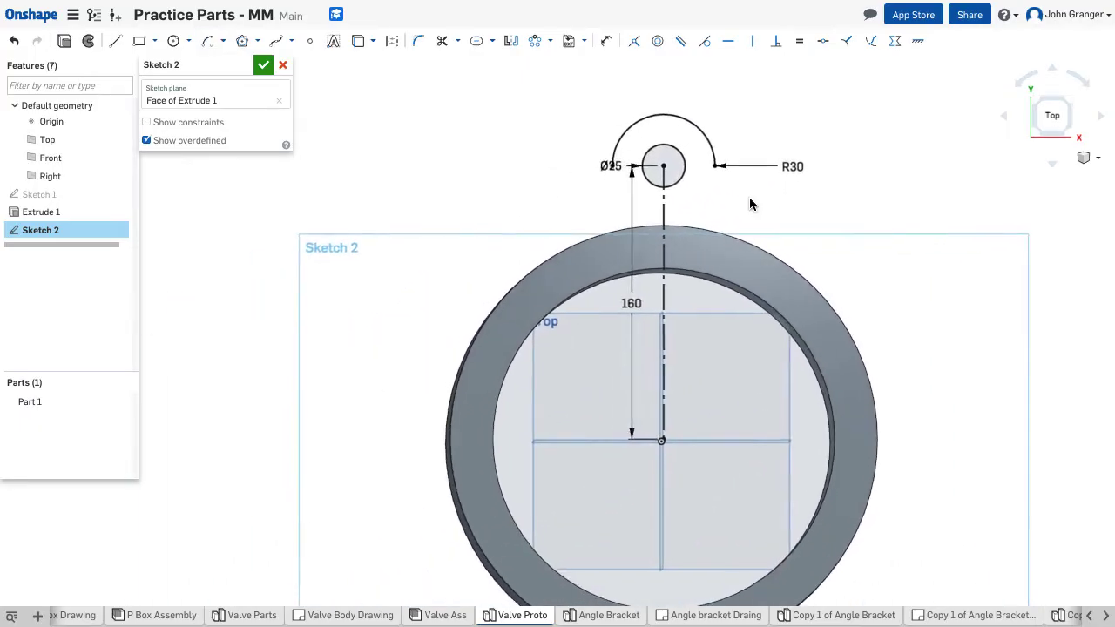
left_click(116, 41)
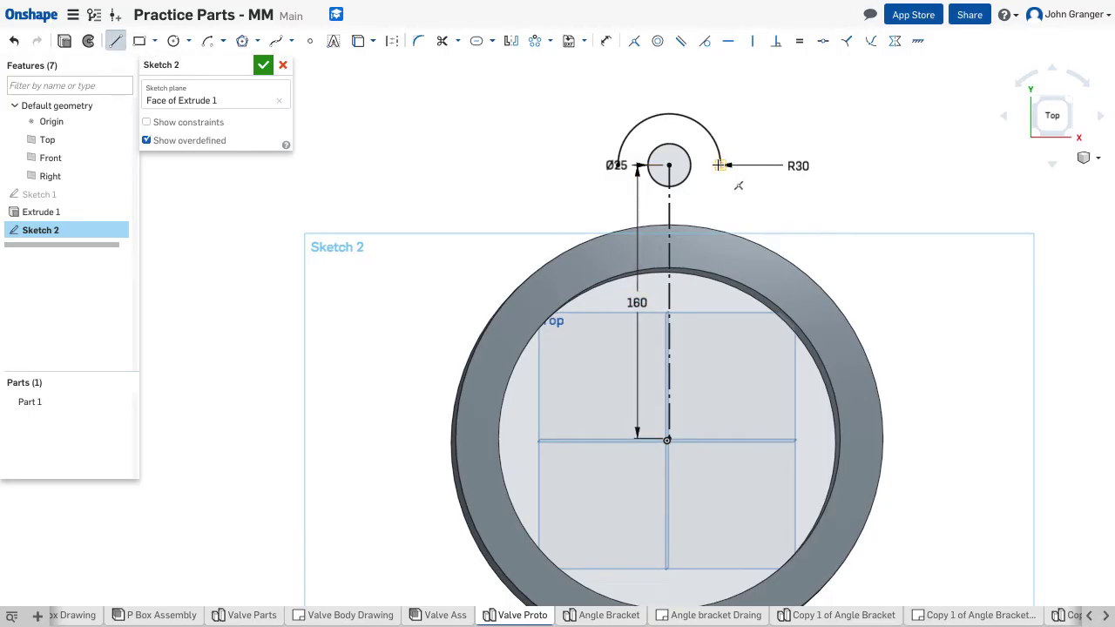
left_click(719, 165)
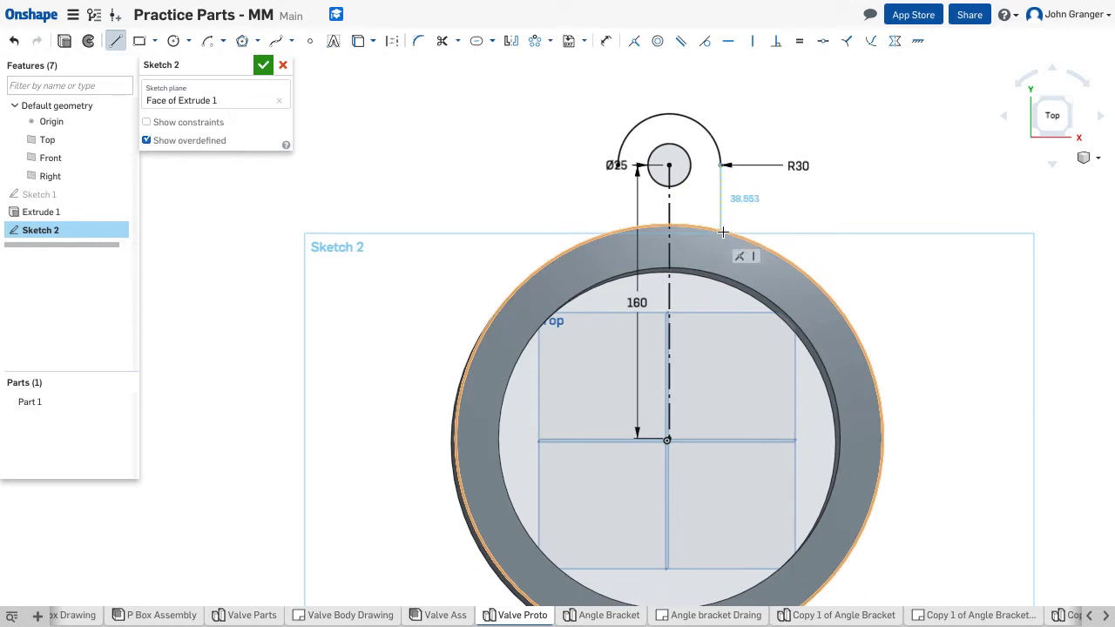
left_click(722, 230)
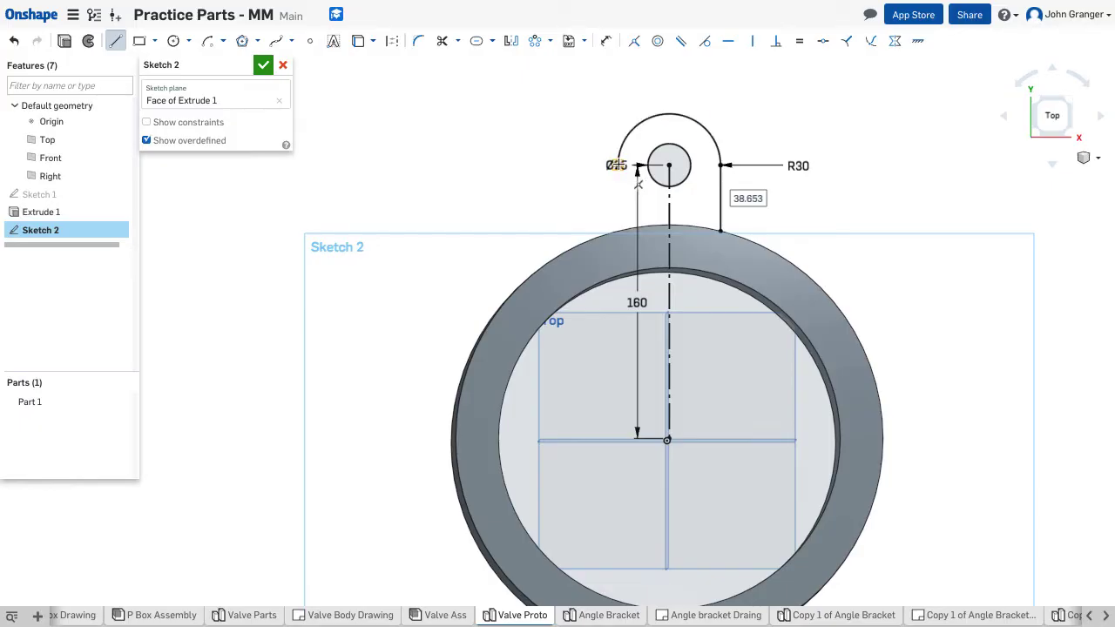
left_click(617, 165)
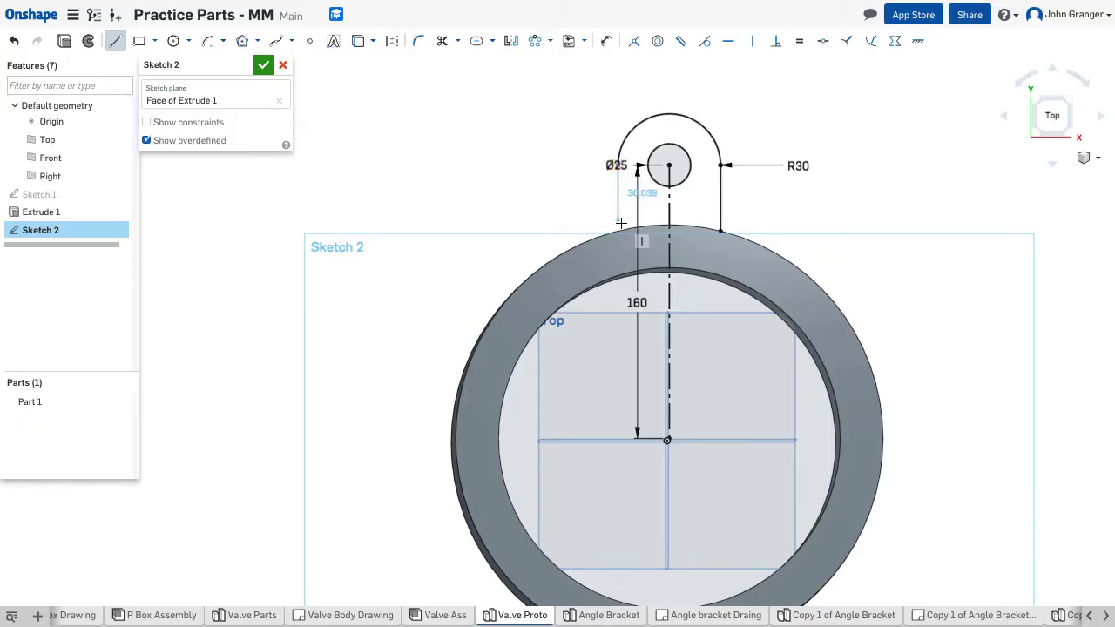
left_click(620, 229)
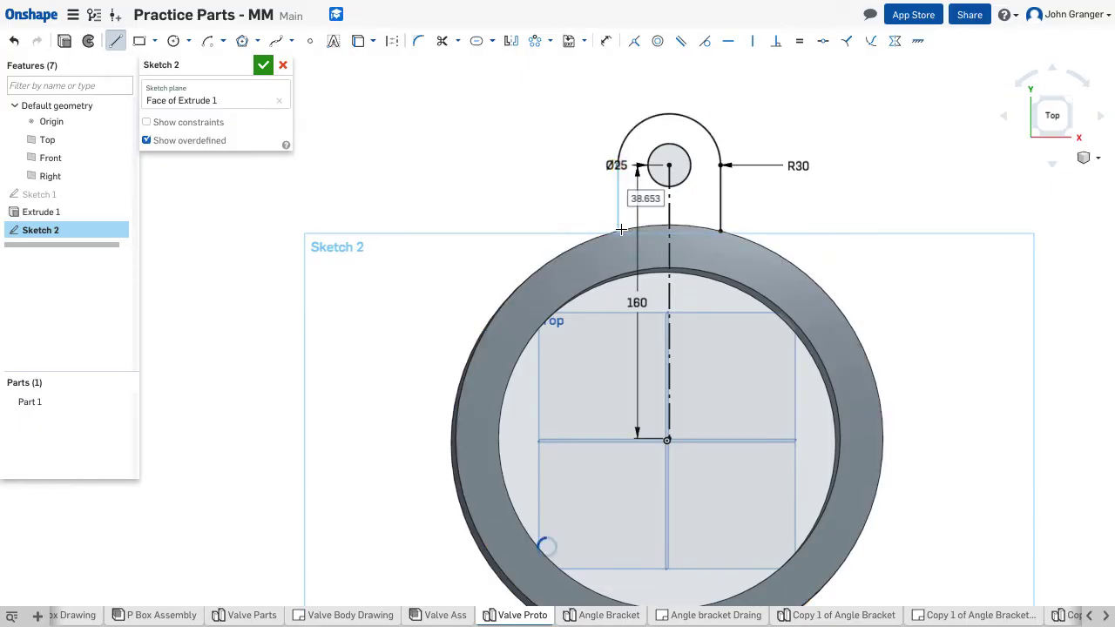
right_click(554, 148)
left_click(576, 157)
- Move the Ø25 dimension clear of the lug and bring the whole ring into view
left_click_drag(615, 164, 577, 120)
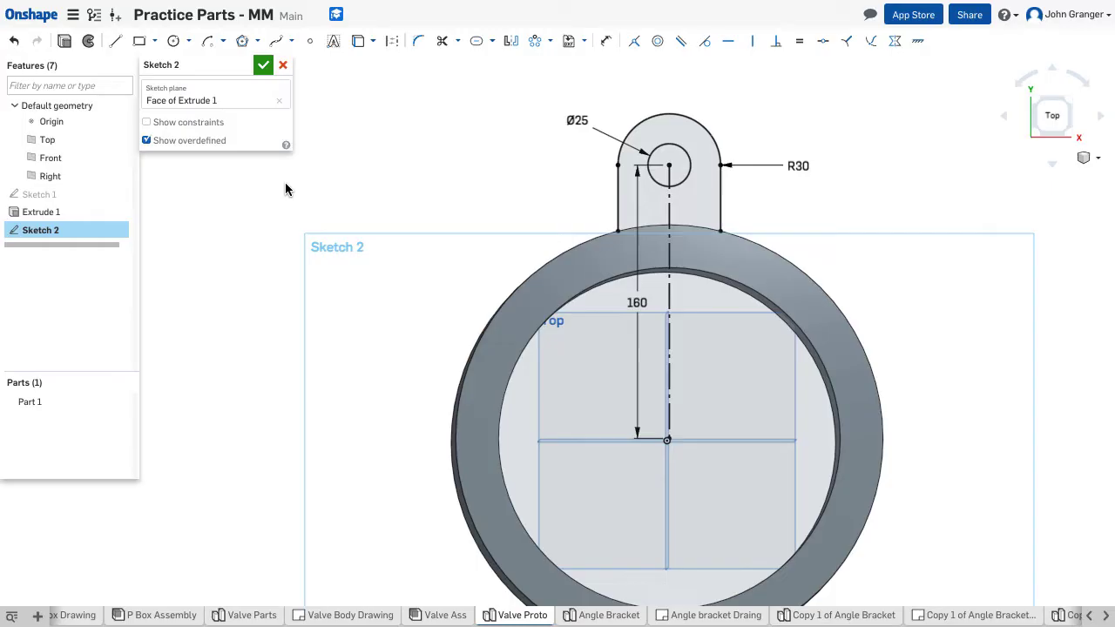
mouse_move(438, 371)
middle_mouse_down()
mouse_move(416, 279)
mouse_move(388, 294)
middle_mouse_up()
scroll(390, 298, "up", 2)
scroll(393, 299, "down", 1)
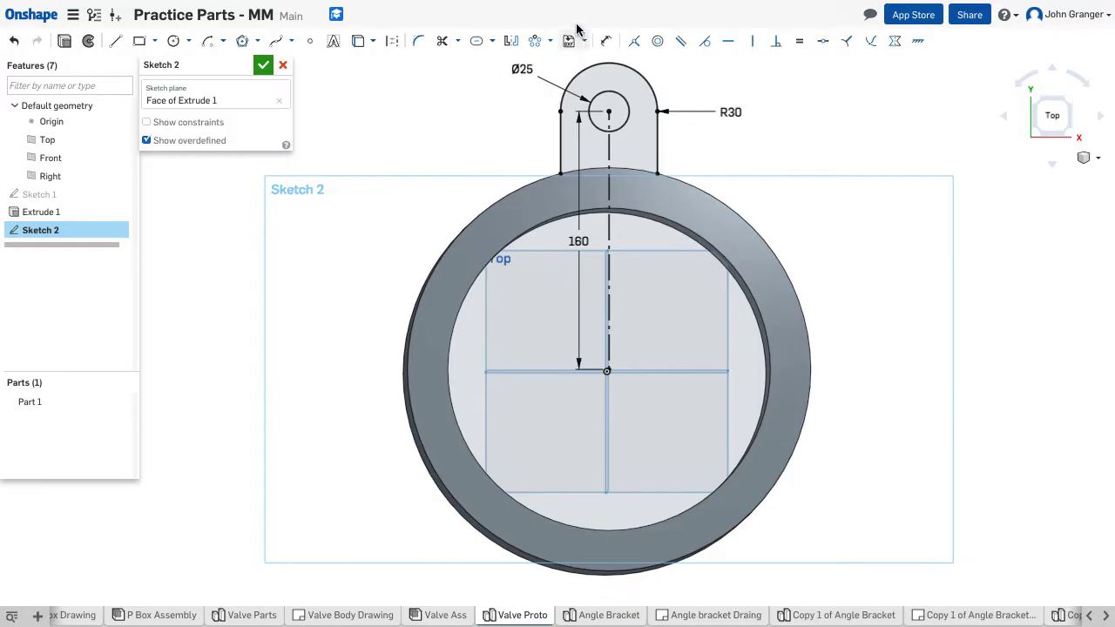
- Circular-pattern the lug geometry into 3 instances around the origin and confirm
left_click(550, 41)
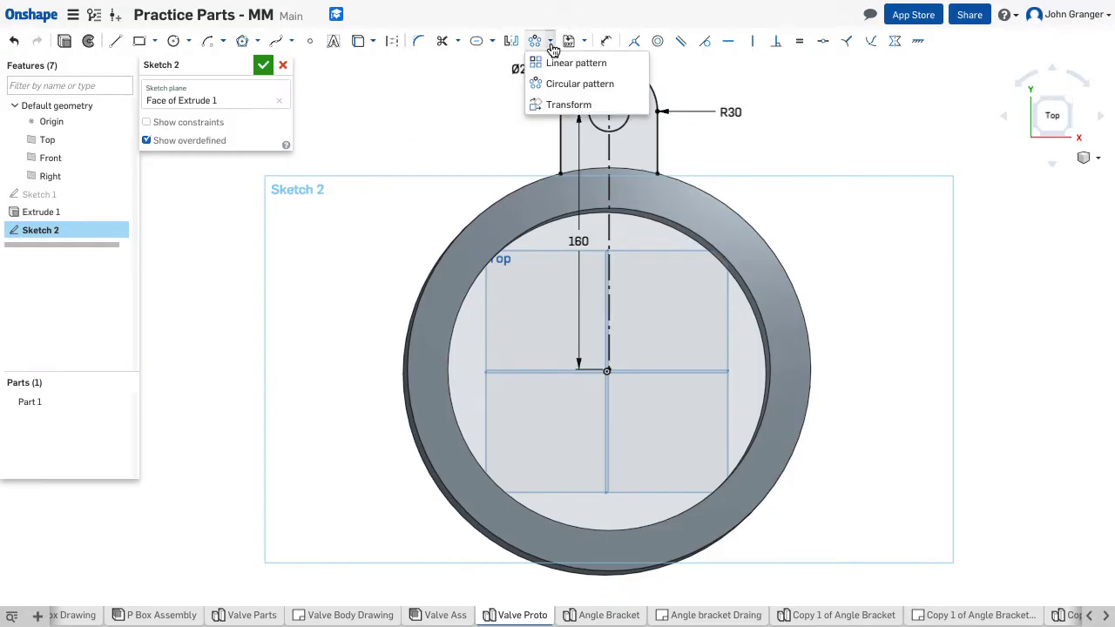
left_click(551, 87)
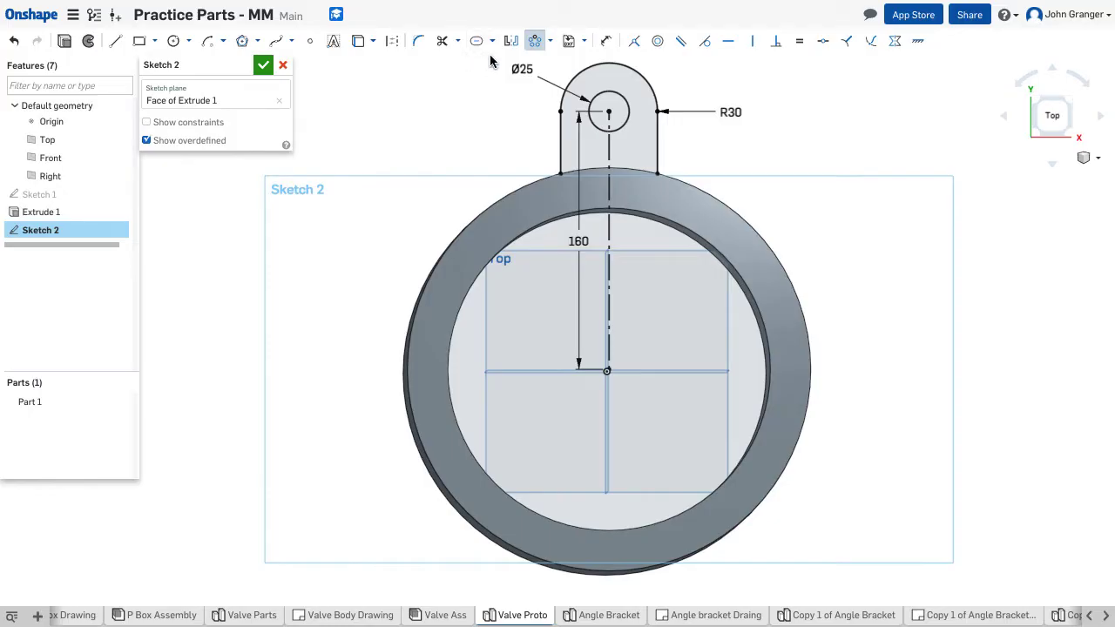
left_click_drag(490, 56, 730, 195)
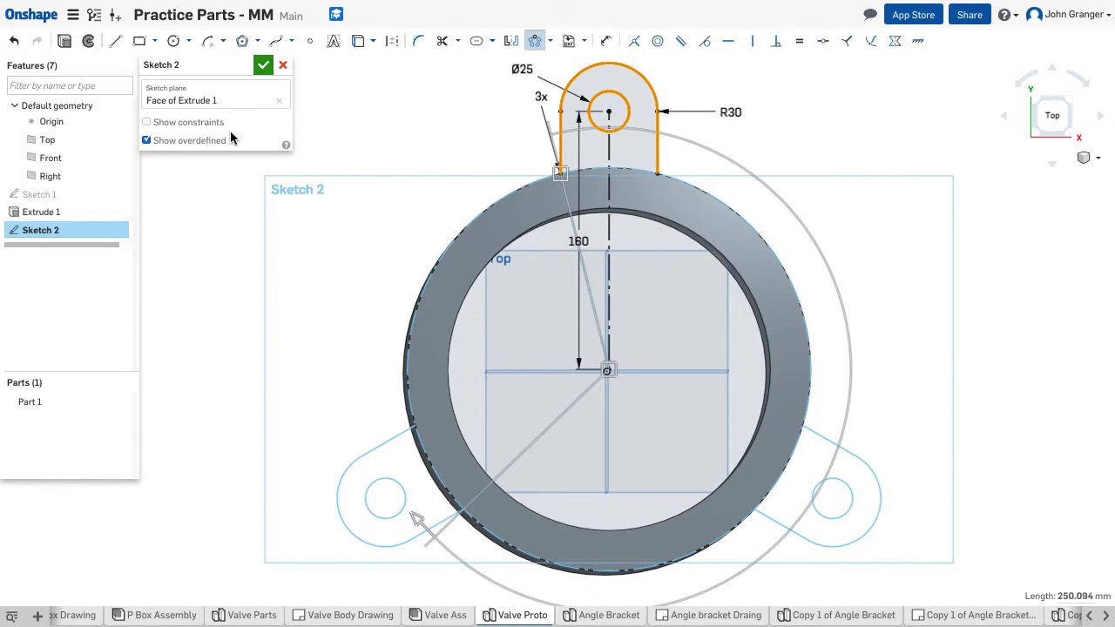
left_click_drag(540, 99, 430, 137)
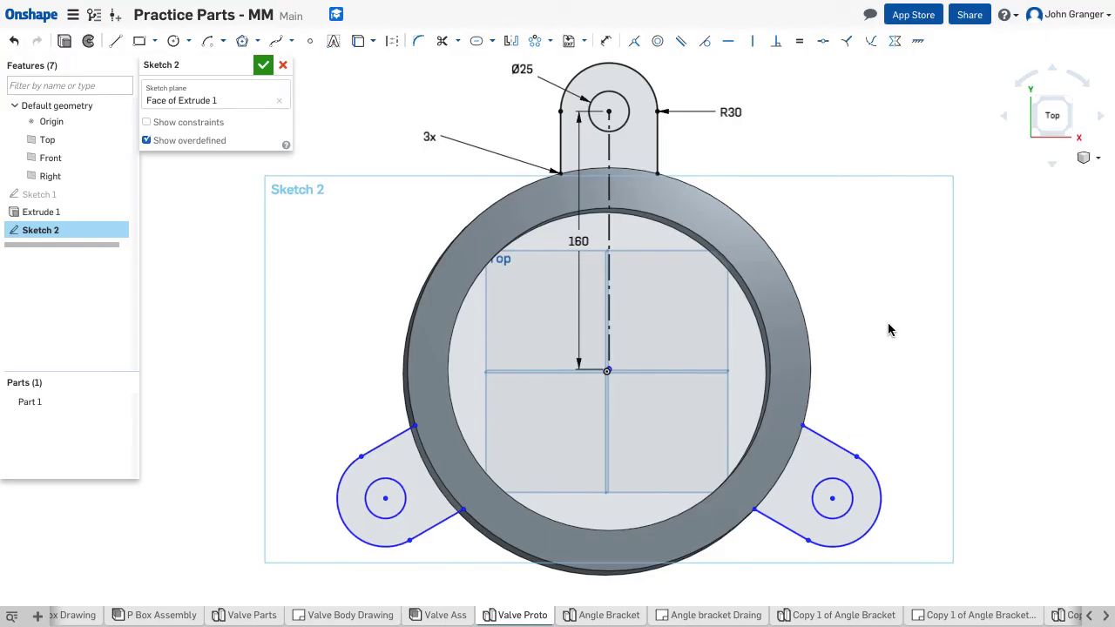
left_click(920, 44)
left_click(830, 499)
- Close Sketch 2 and switch to an isometric view
left_click(265, 68)
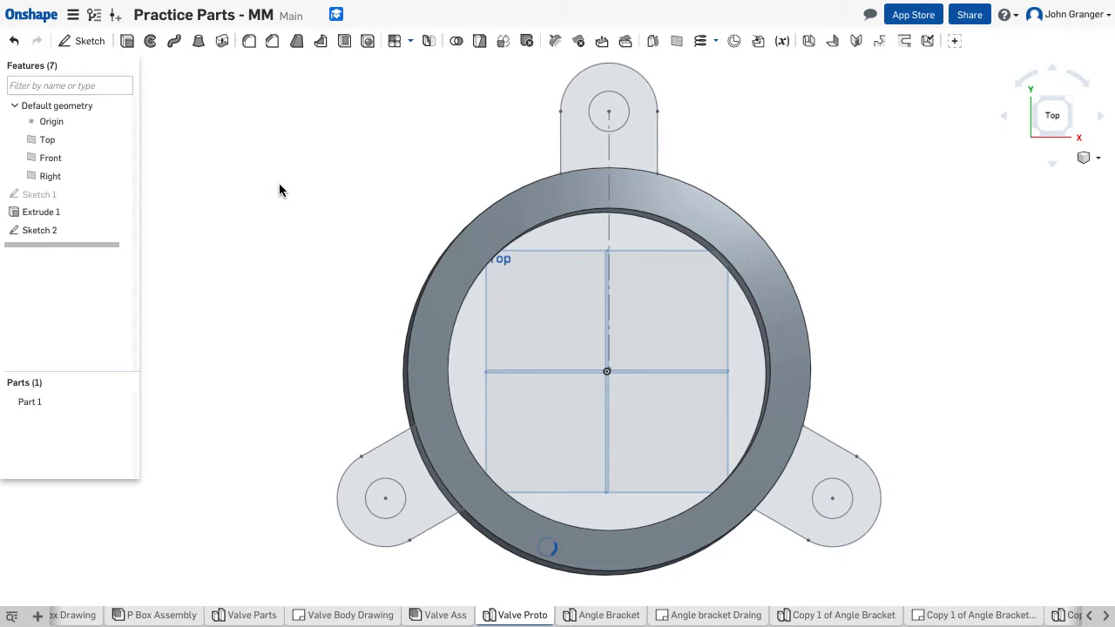
right_click(280, 187)
left_click(312, 241)
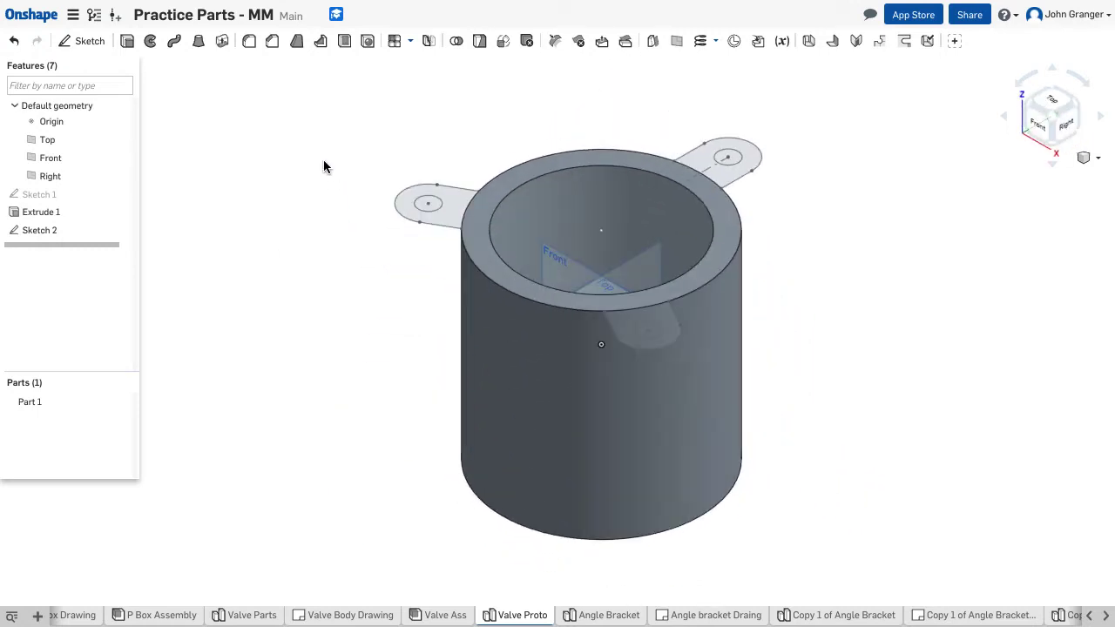
- Extrude the three lug regions 15 mm downward, added to the cylinder
left_click(126, 42)
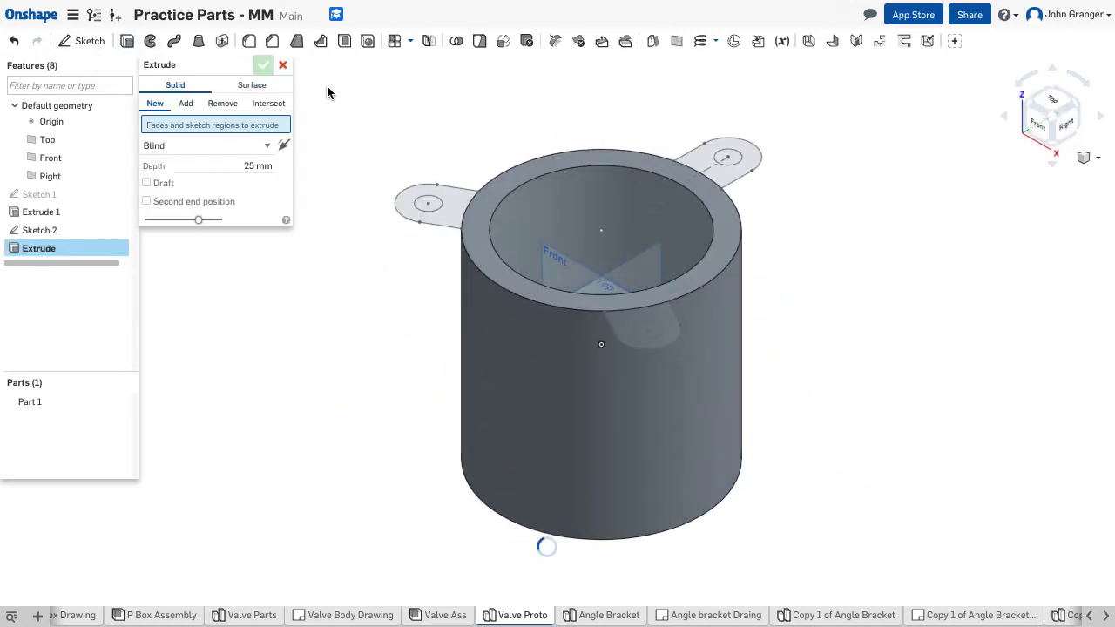
left_click(745, 164)
left_click(448, 205)
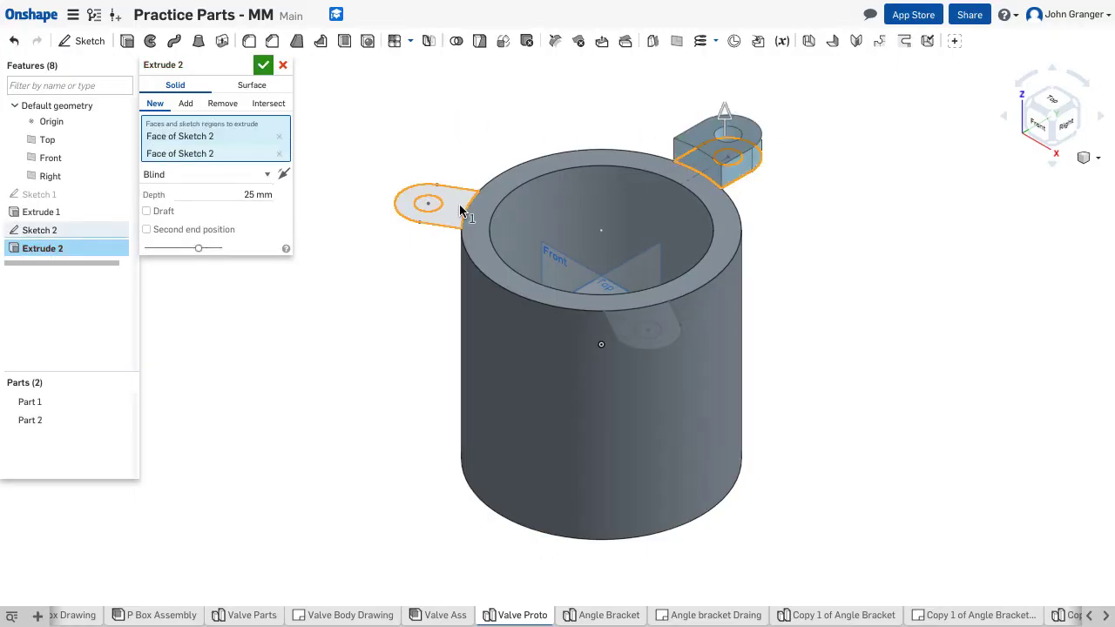
left_click(671, 335)
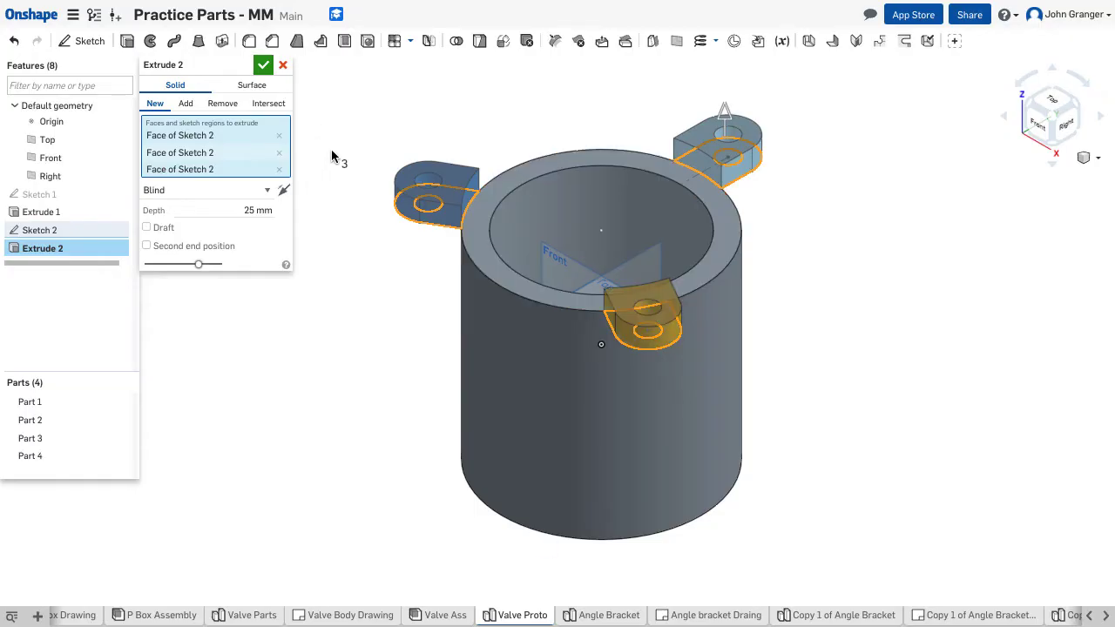
left_click(283, 191)
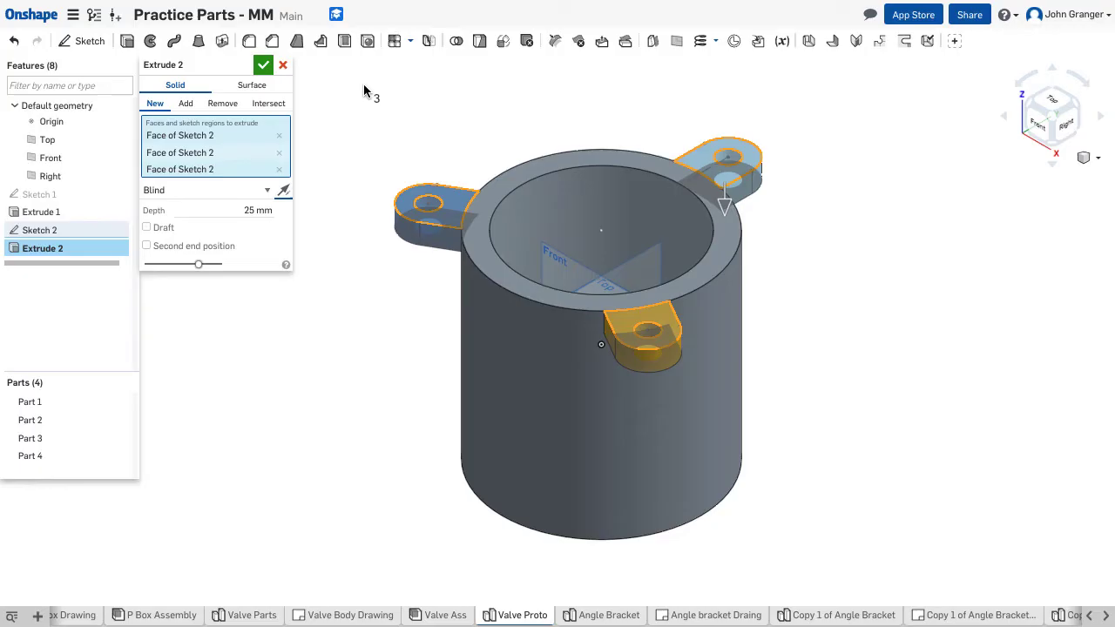
left_click(233, 211)
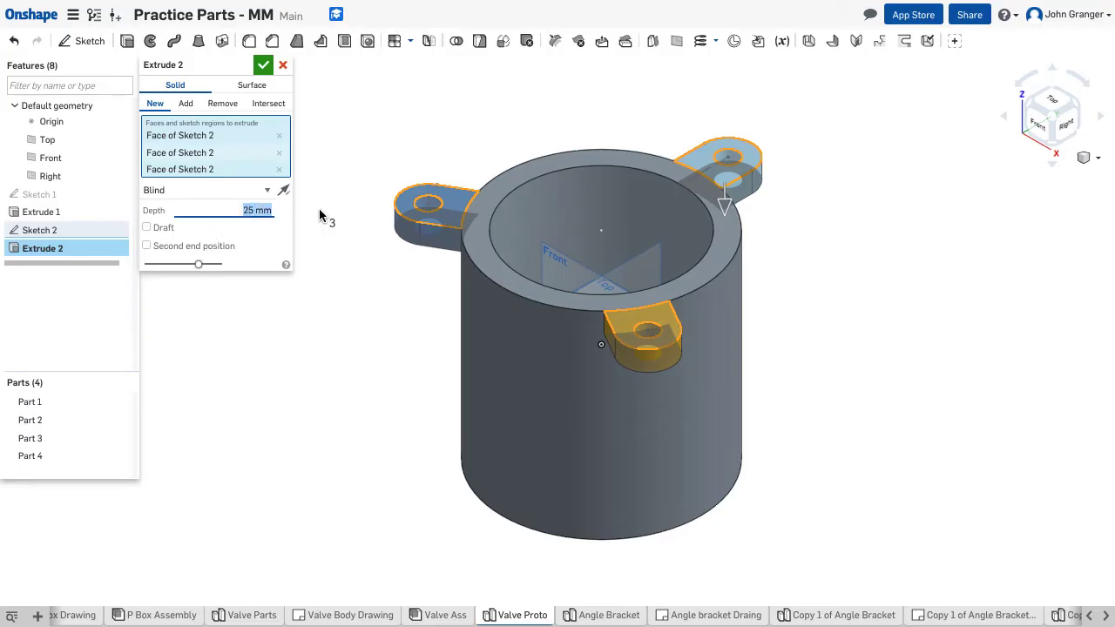
type("15")
key("Return")
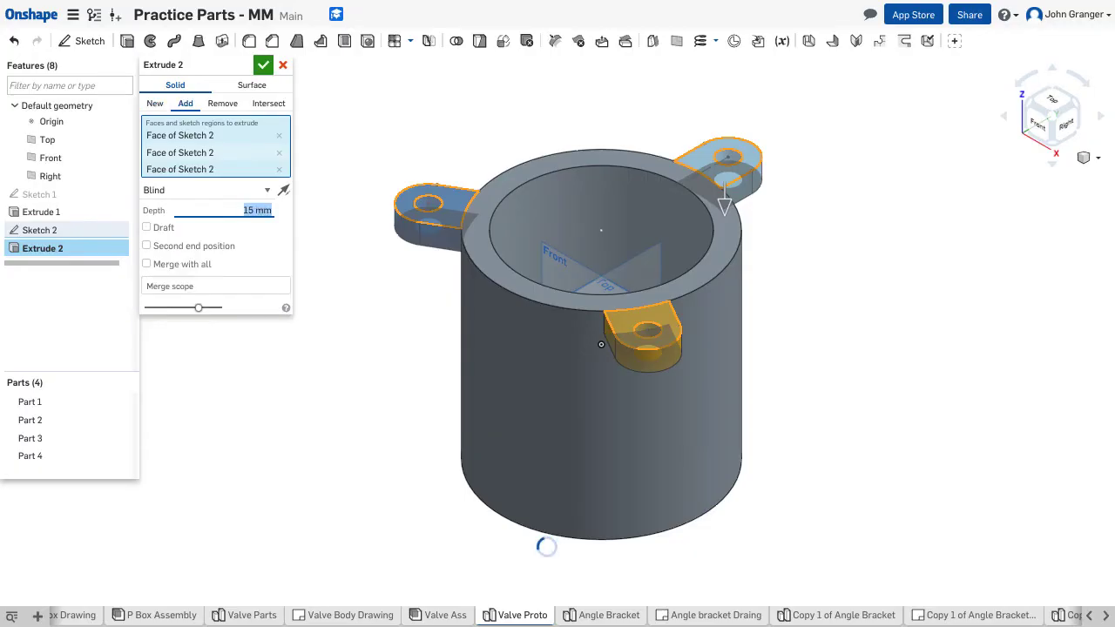
left_click(264, 66)
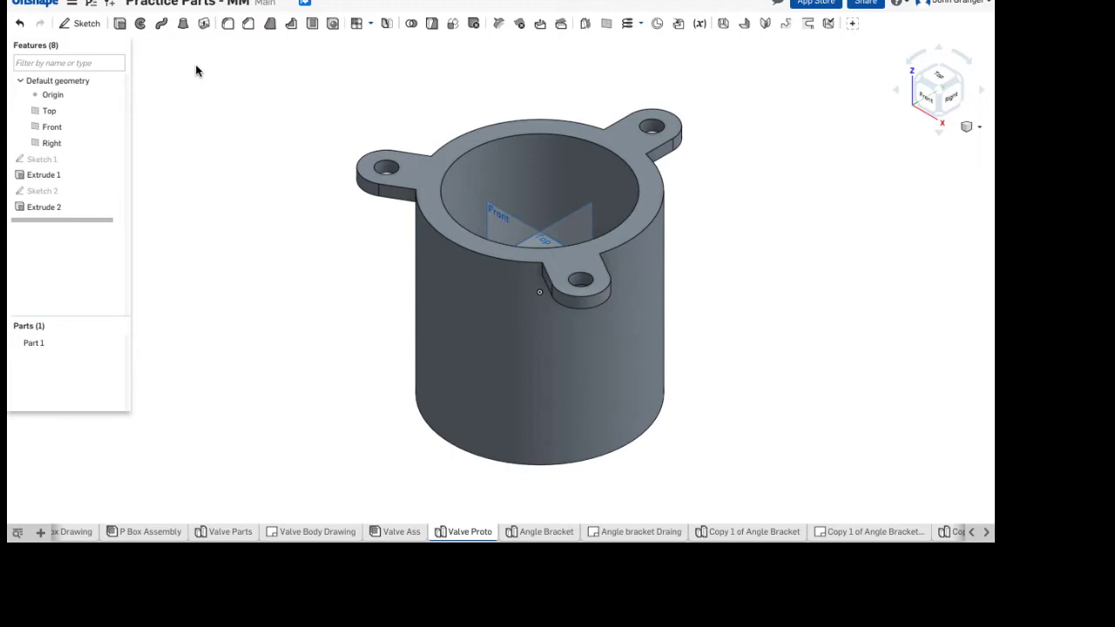
- Feature-mirror Extrude 2 across the Top plane to create the bottom tabs
left_click(387, 24)
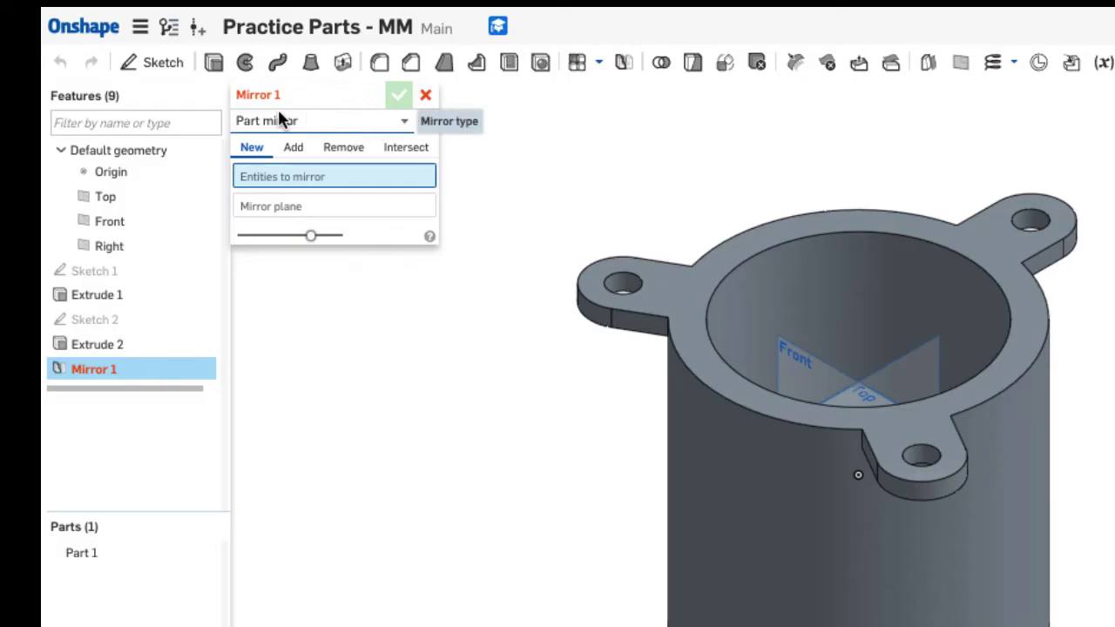
left_click(406, 122)
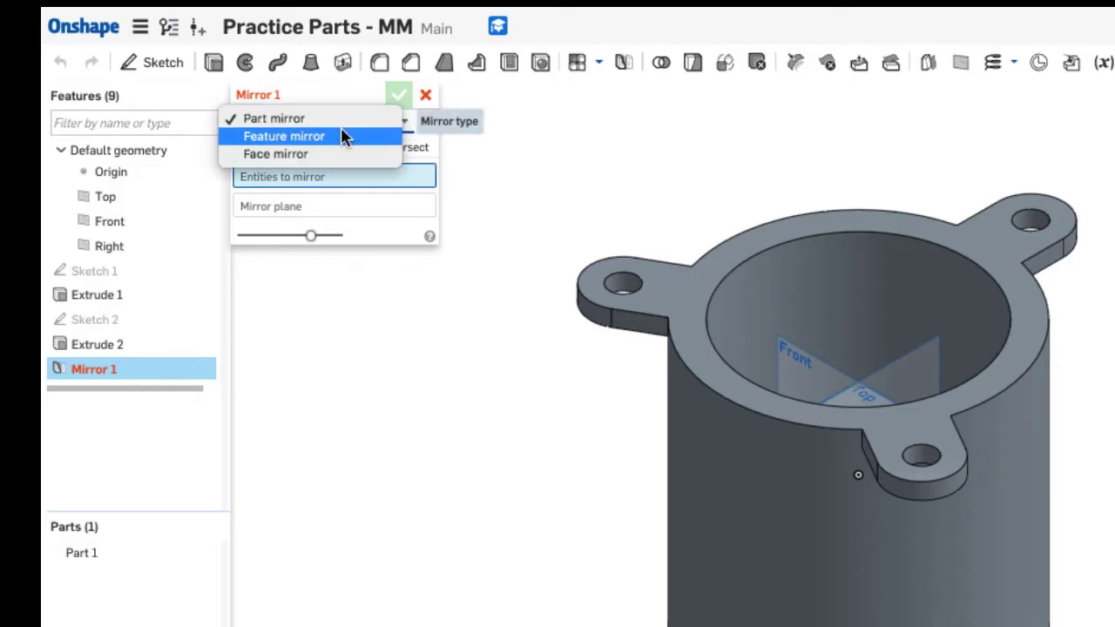
left_click(264, 139)
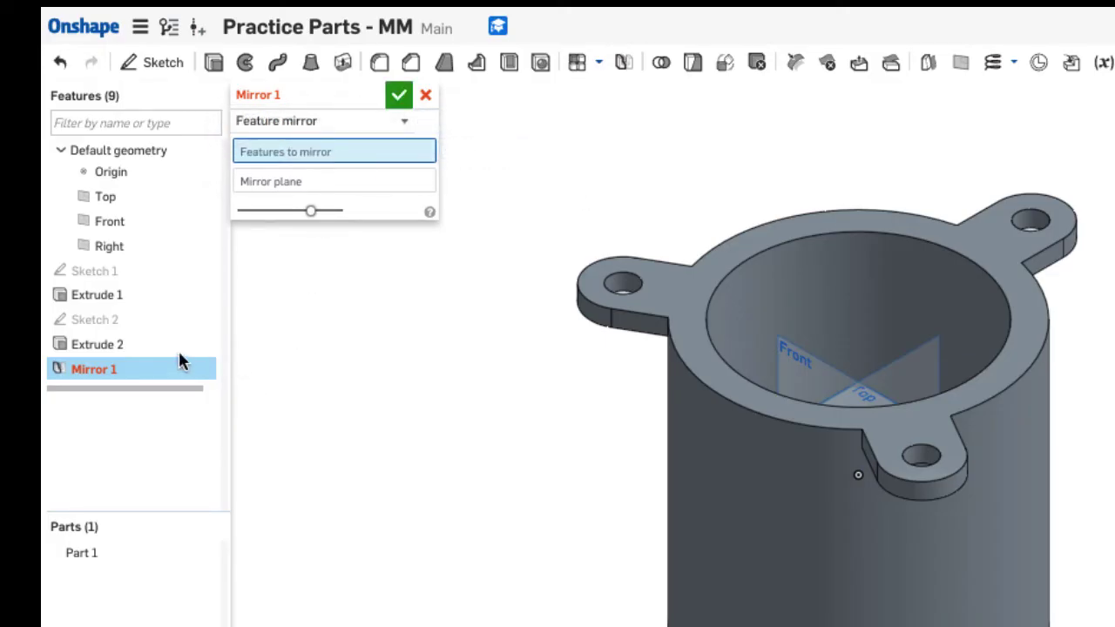
left_click(129, 344)
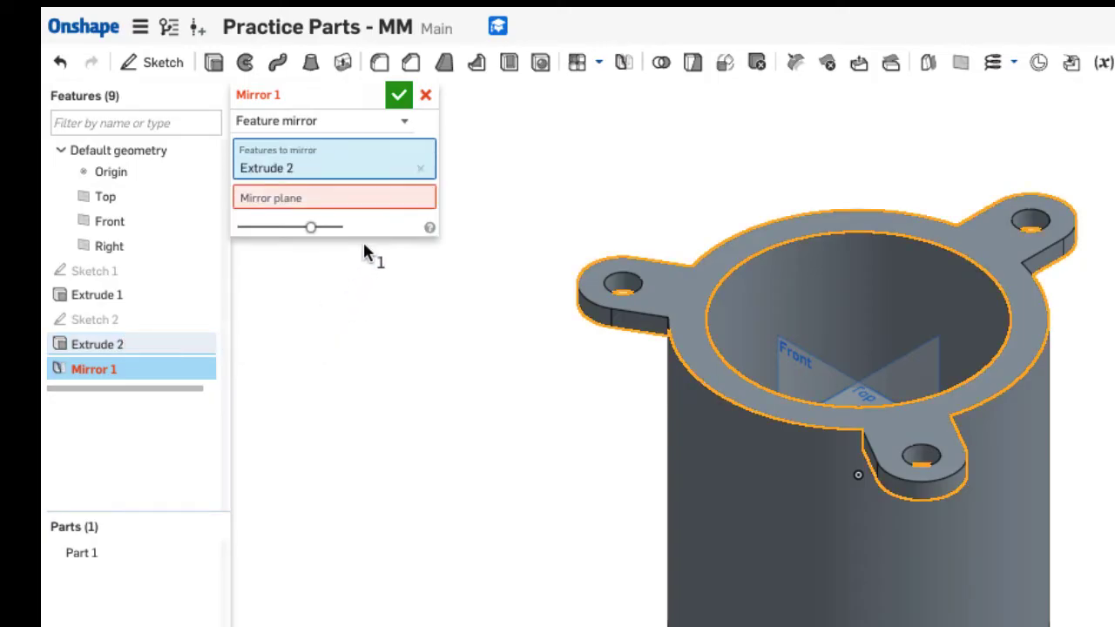
left_click(355, 196)
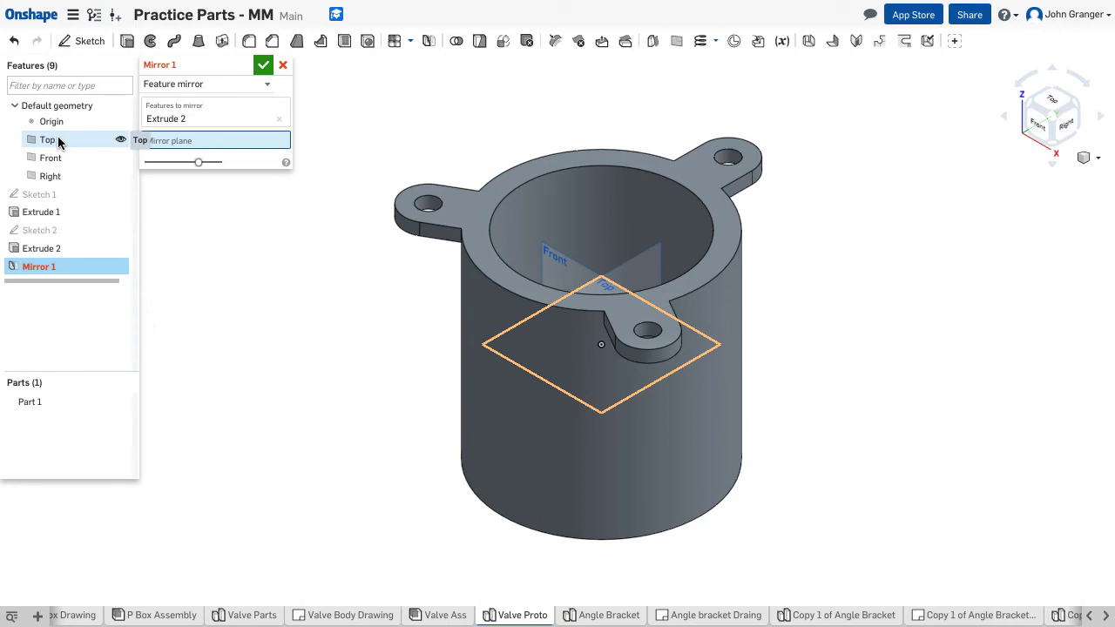
left_click(59, 143)
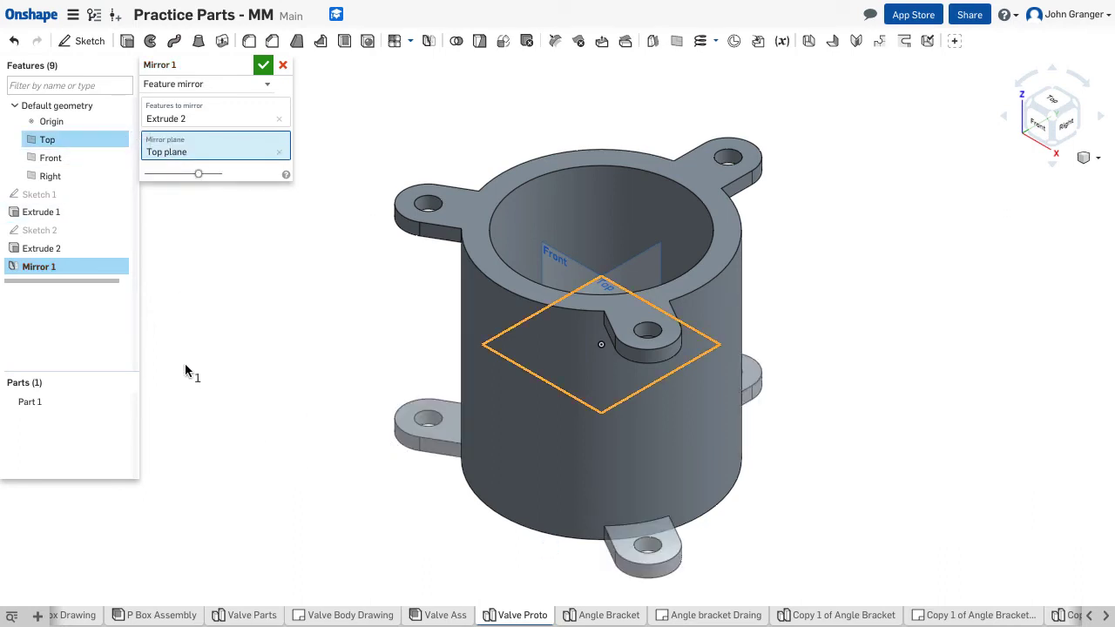
right_click_drag(244, 344, 212, 306)
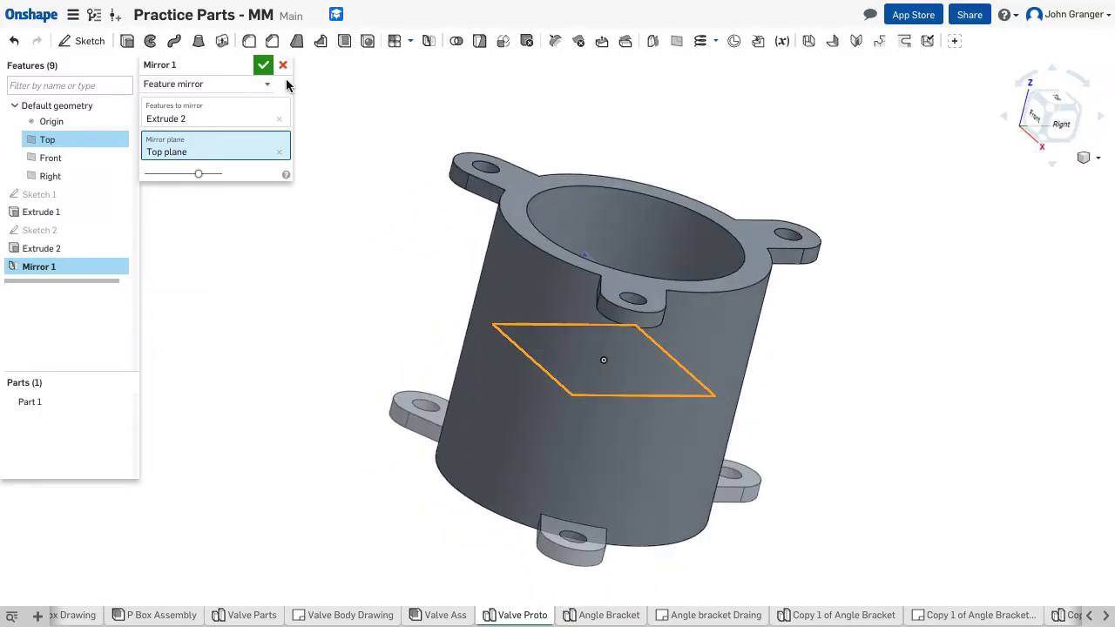
left_click(263, 65)
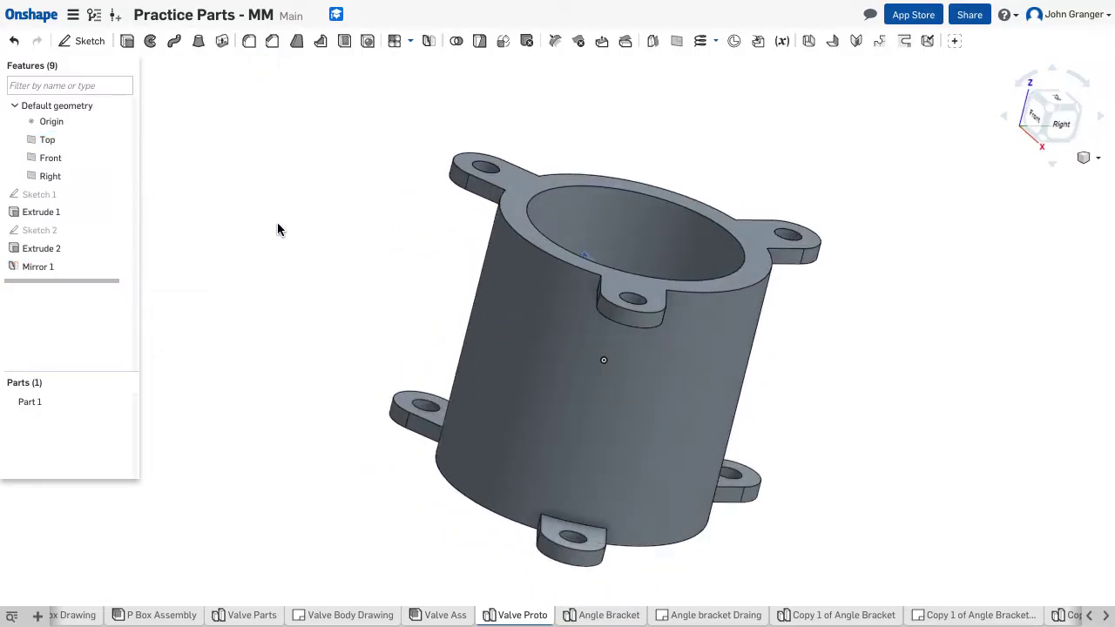
- Create Plane 1 offset 150 mm from the Front plane
right_click_drag(273, 223, 299, 168)
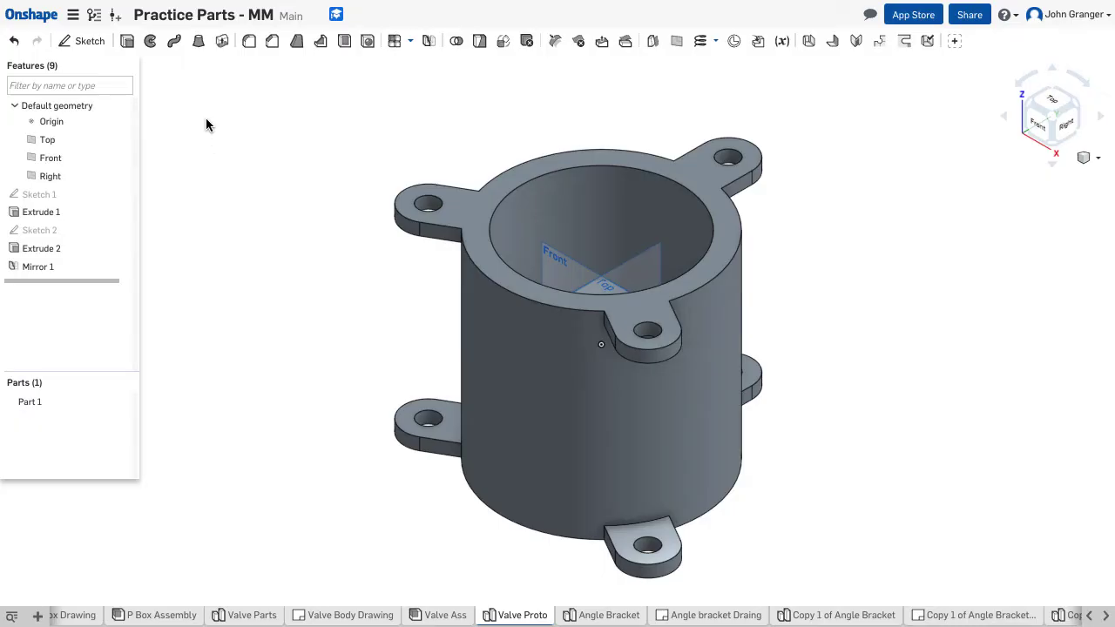
left_click(677, 44)
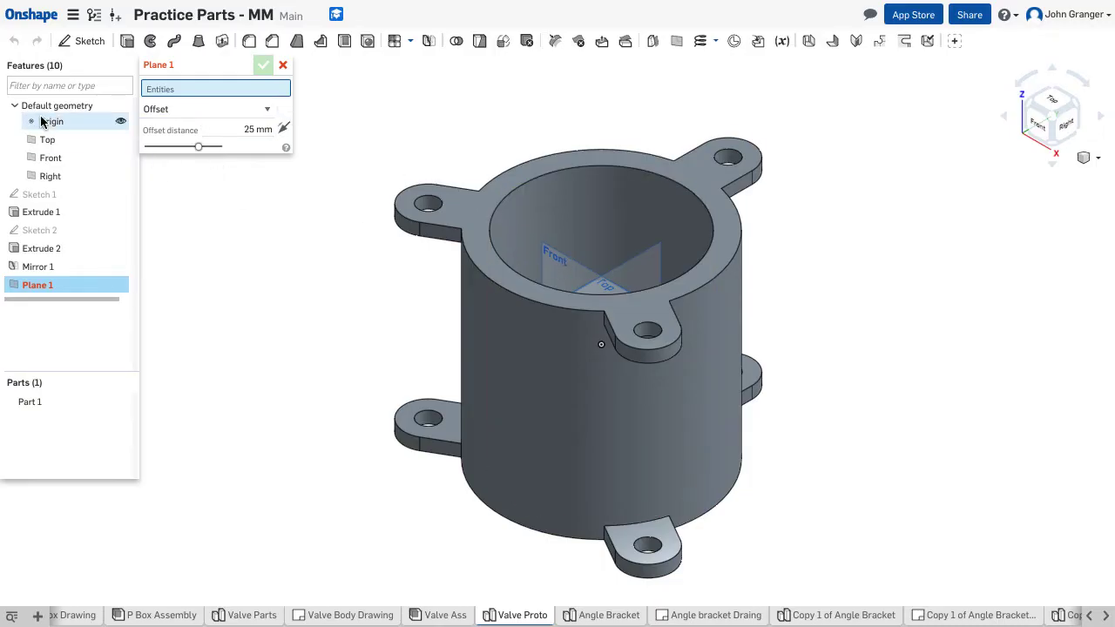
left_click(71, 155)
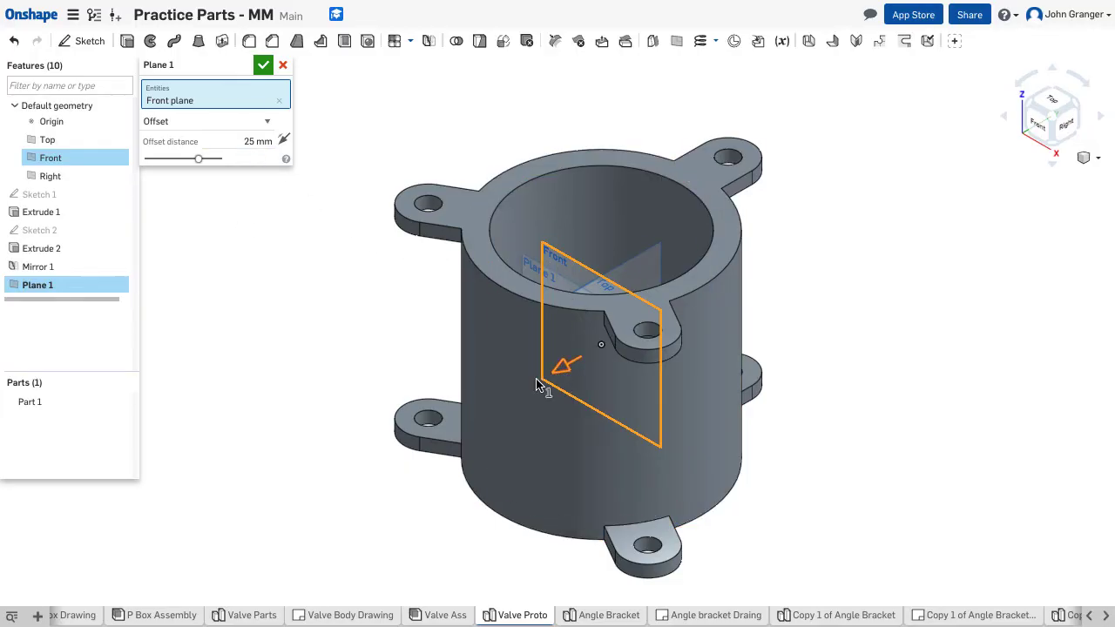
left_click_drag(537, 385, 340, 438)
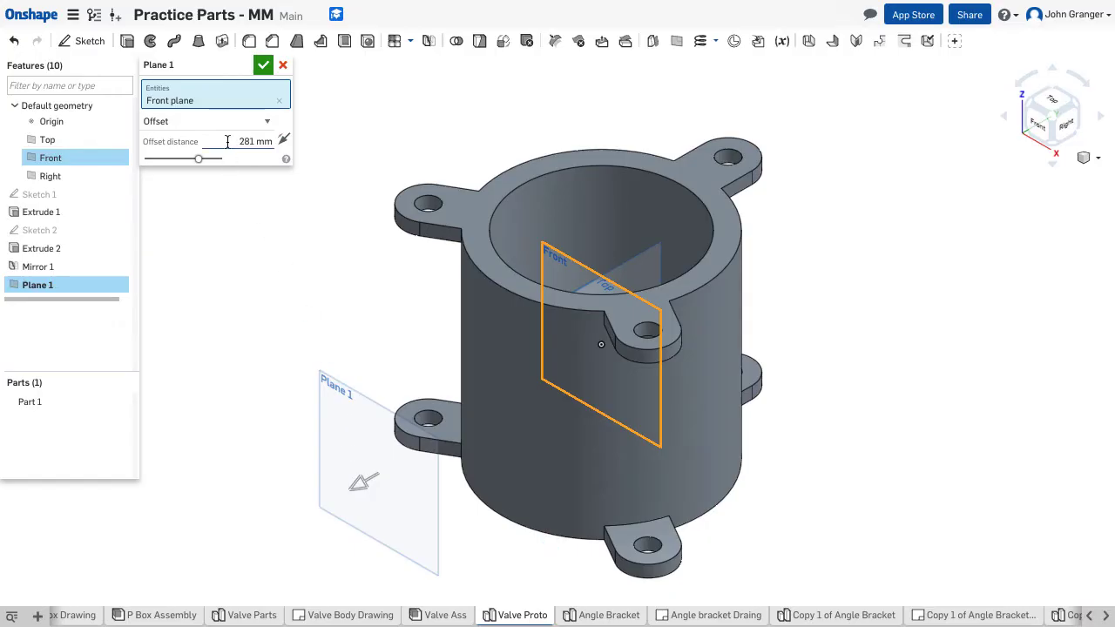
left_click_drag(237, 141, 276, 145)
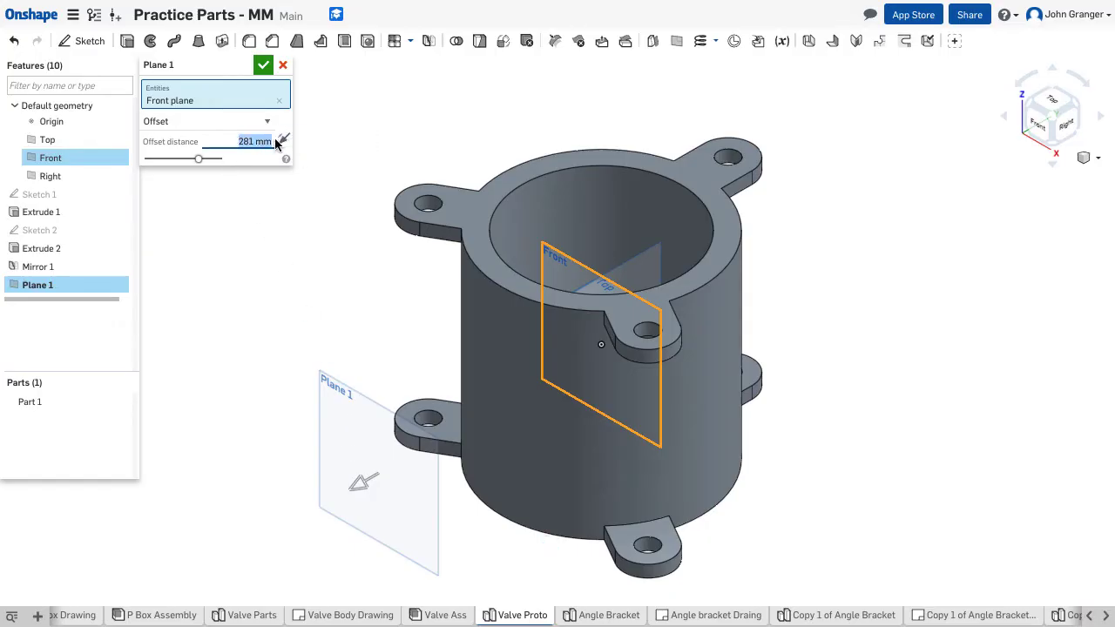
type("150")
key("Return")
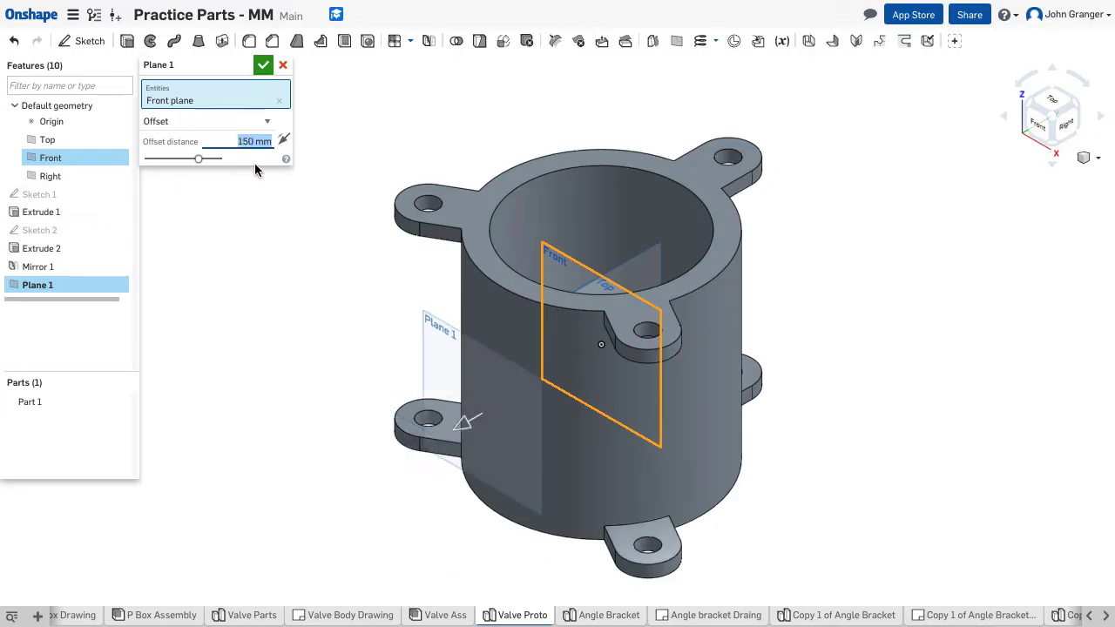
left_click(262, 65)
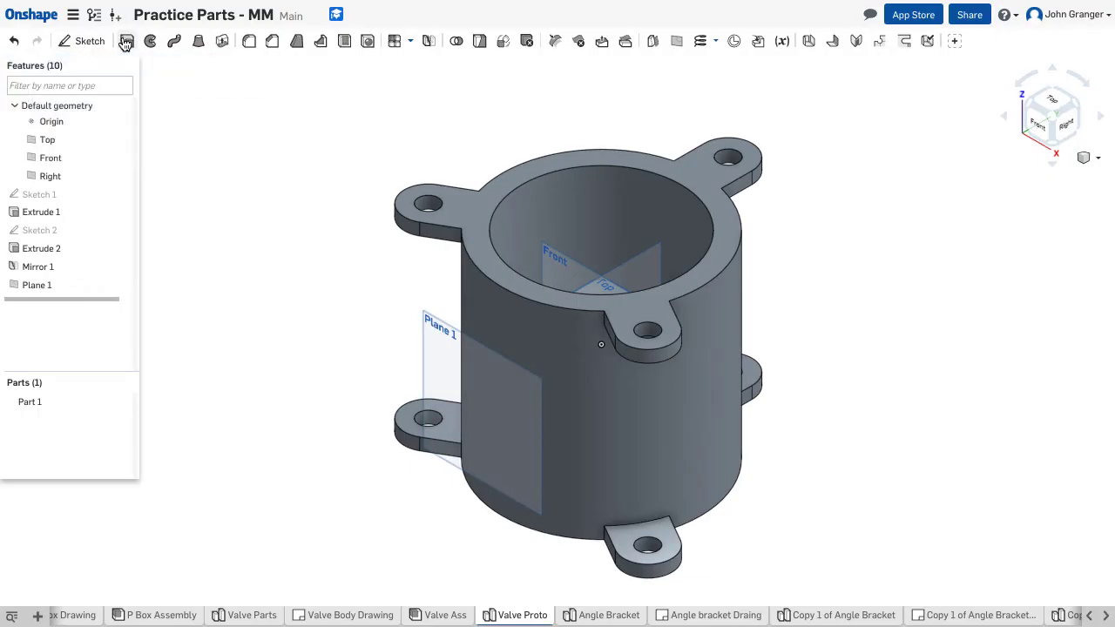
- Start a new sketch on Plane 1 and view it normal
left_click(90, 42)
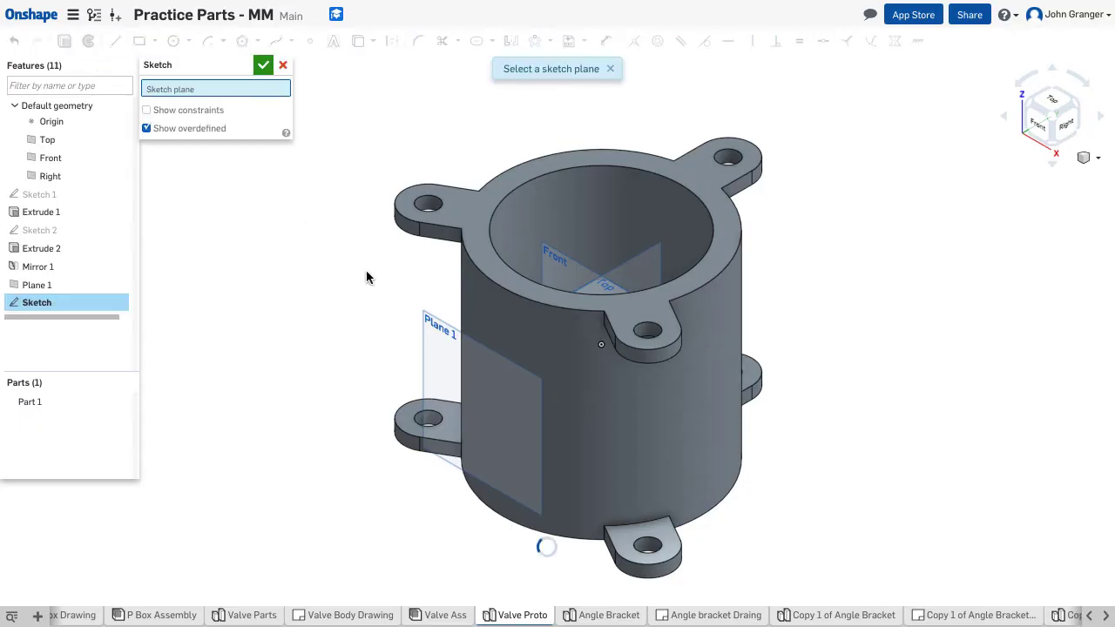
left_click(429, 342)
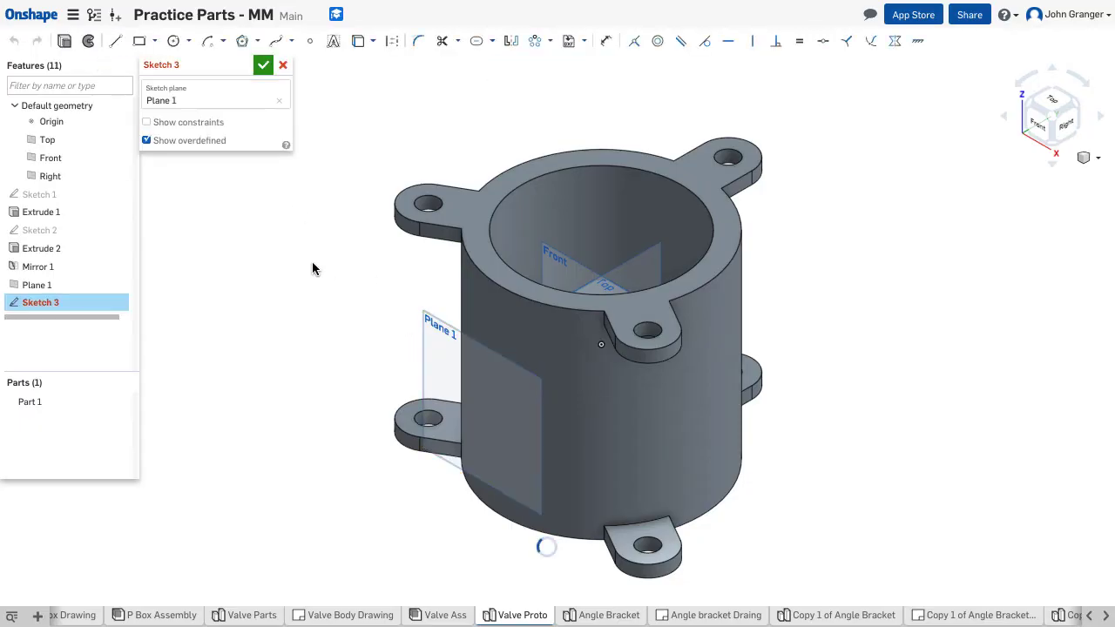
right_click(190, 292)
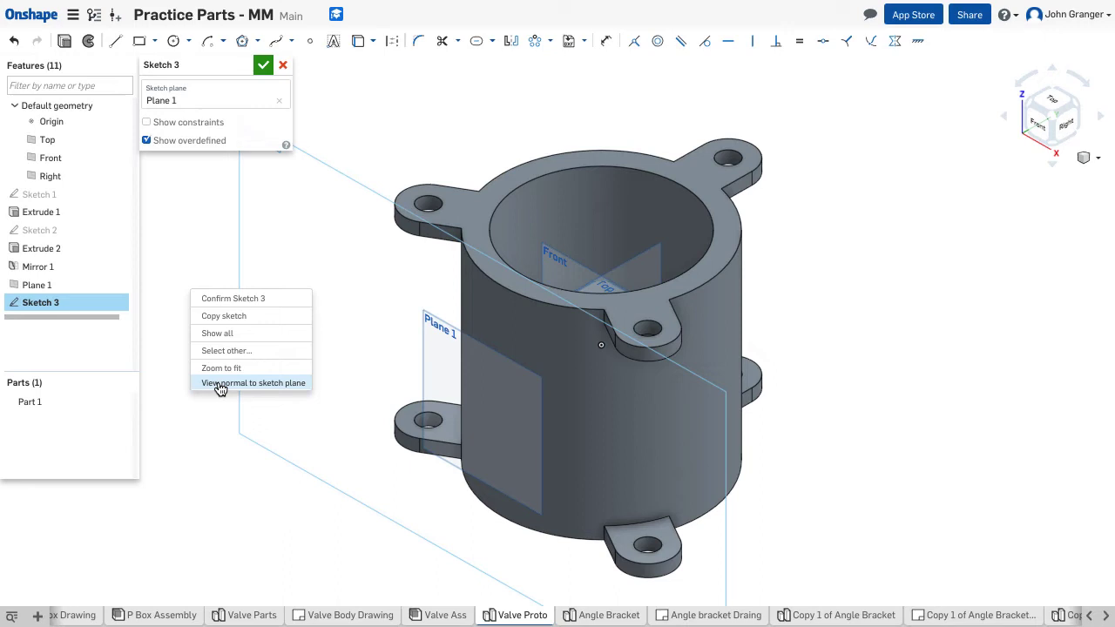
left_click(219, 384)
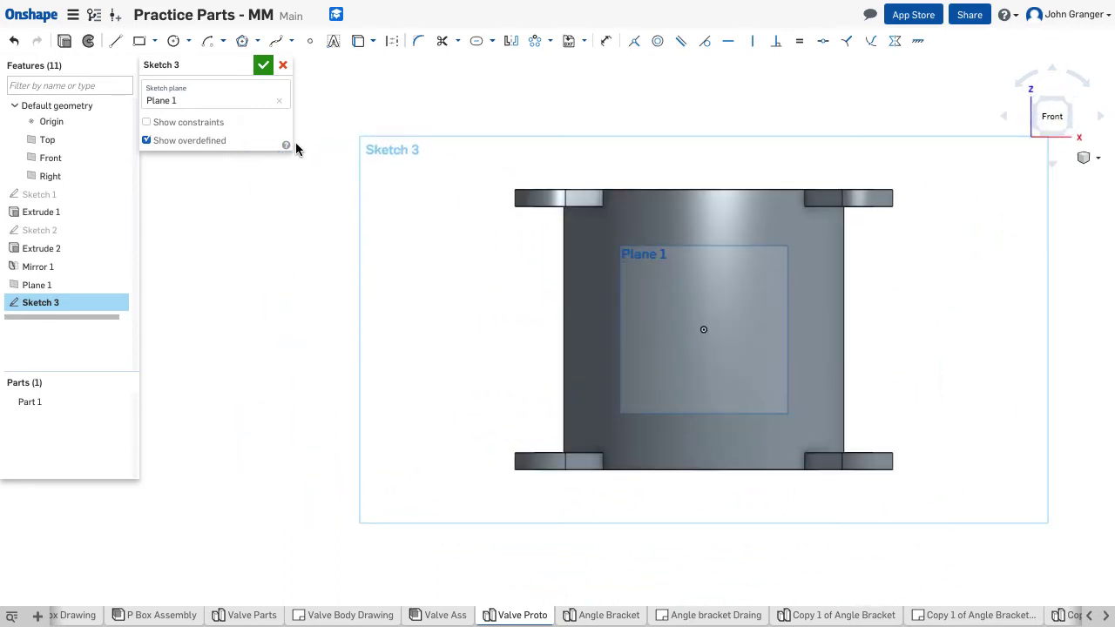
- Draw a Ø175 circle centred on Plane 1's origin
left_click(179, 43)
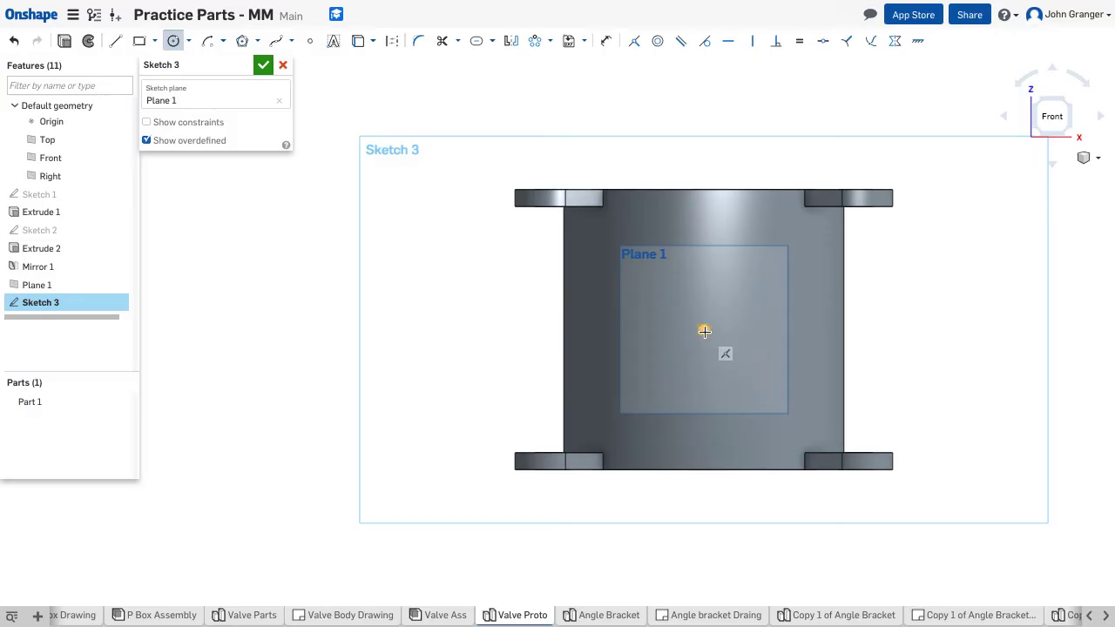
left_click(704, 329)
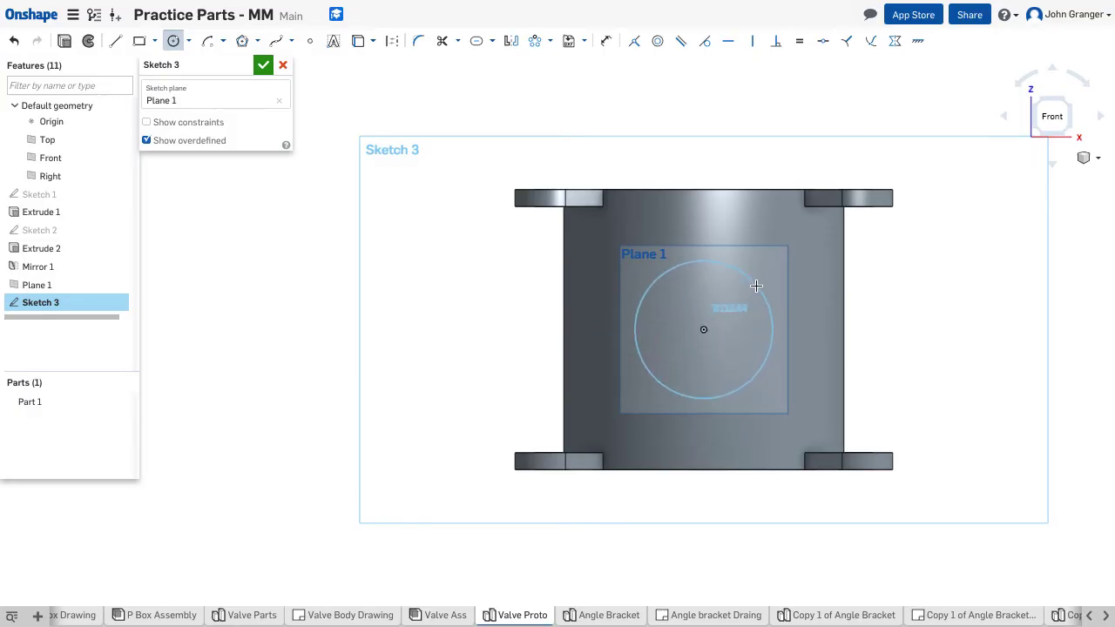
left_click(756, 286)
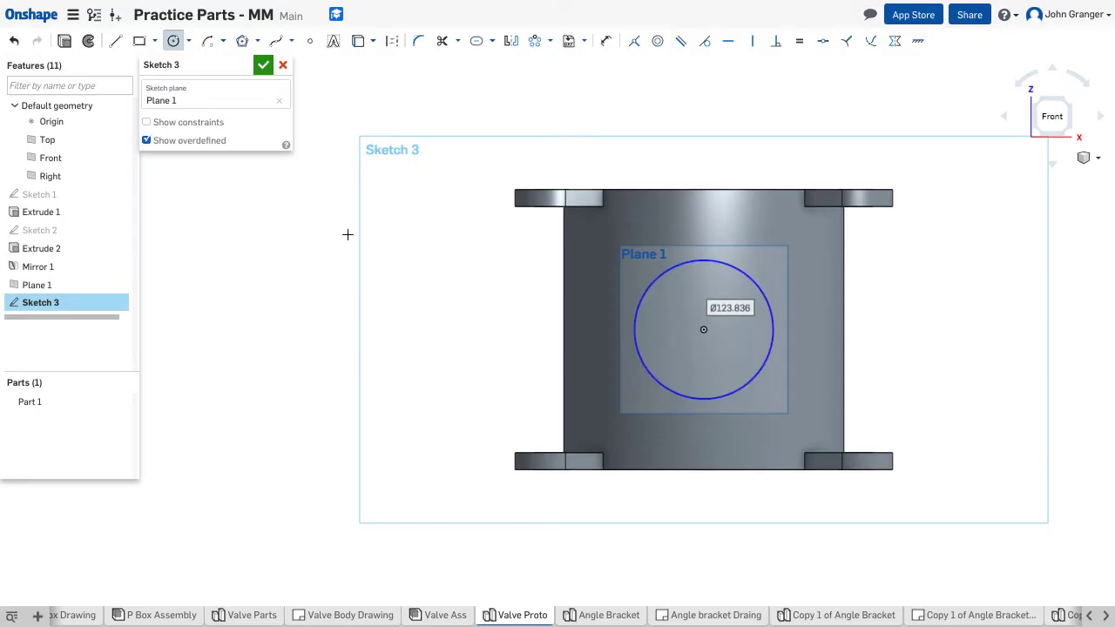
type("175")
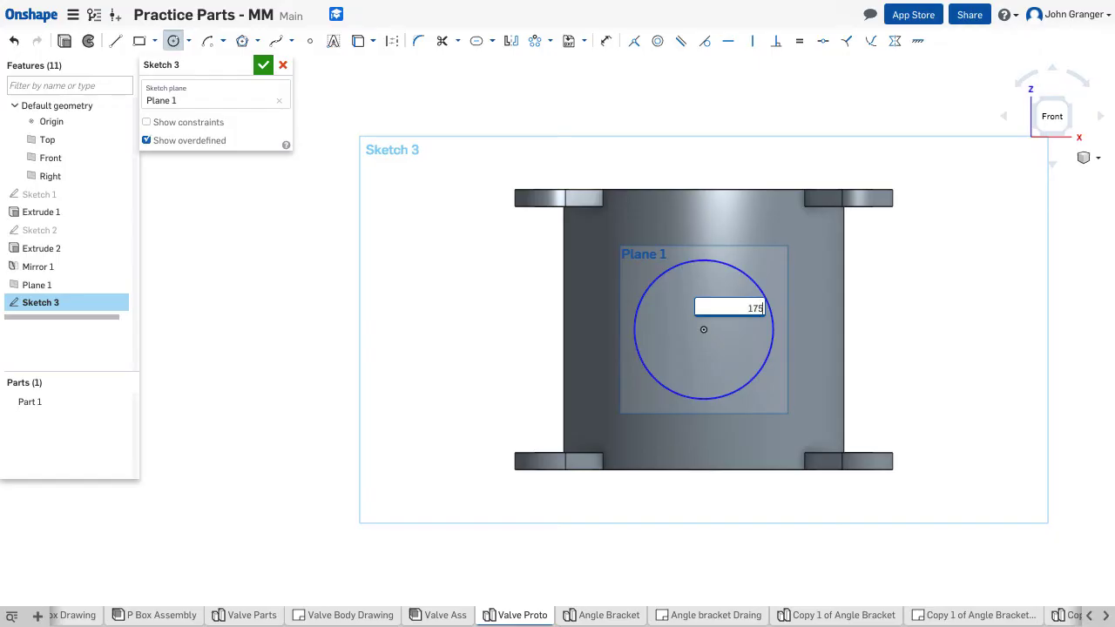
key("Return")
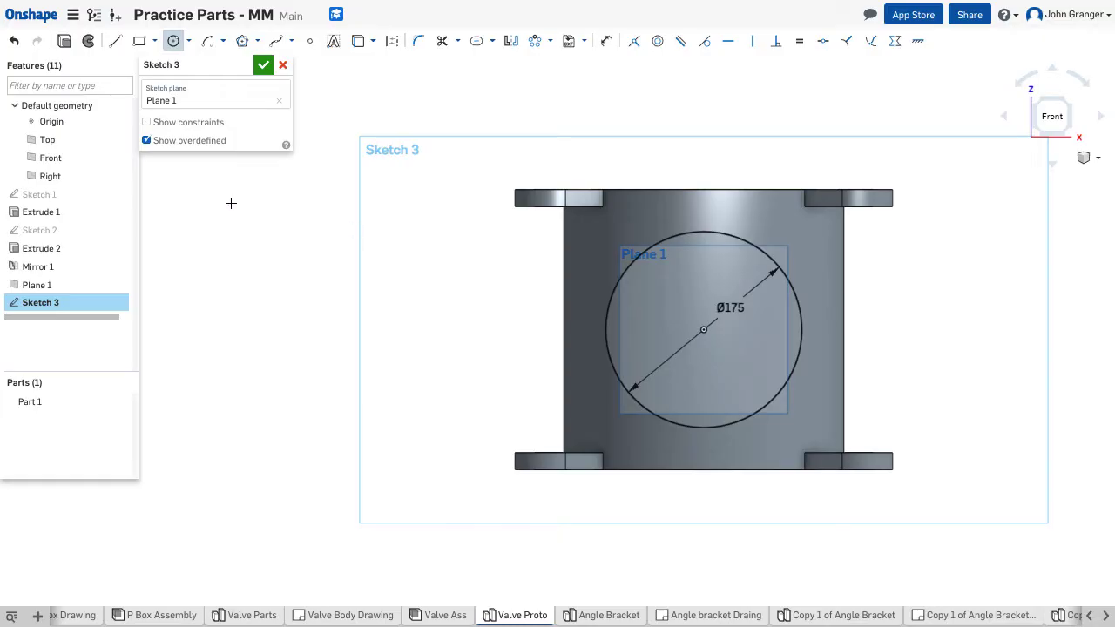
- Finish Sketch 3 and return to an isometric view
left_click(263, 65)
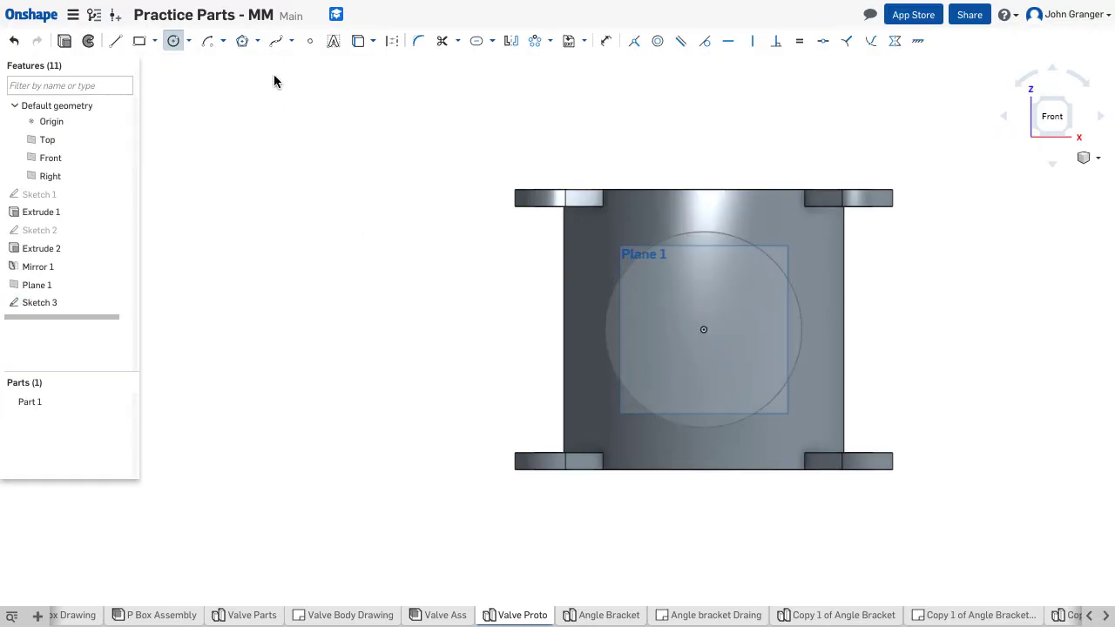
right_click(324, 141)
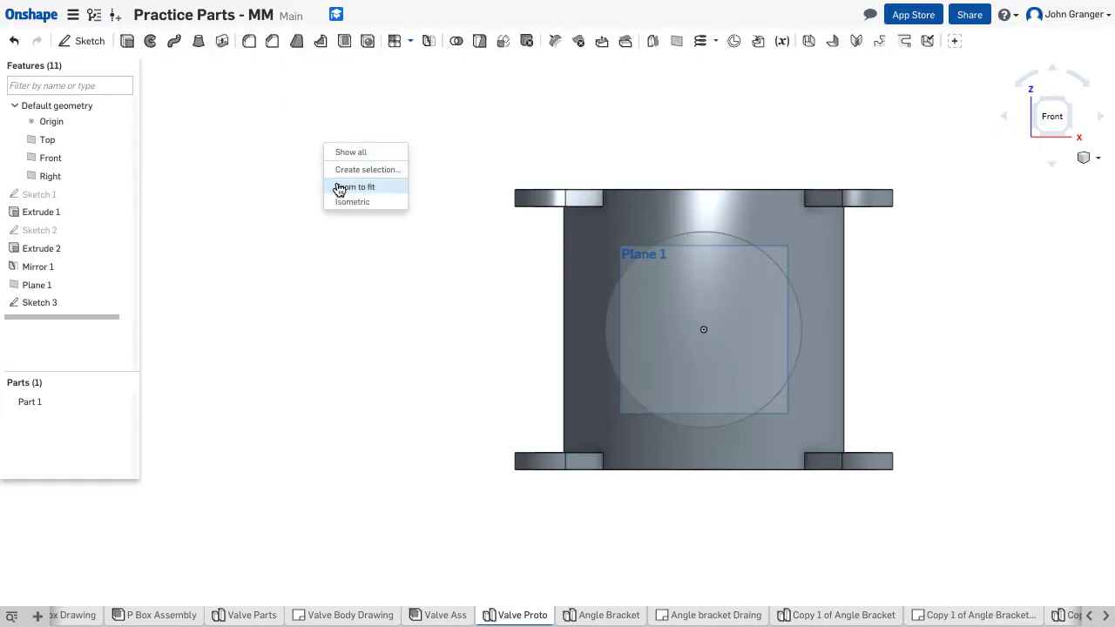
left_click(340, 187)
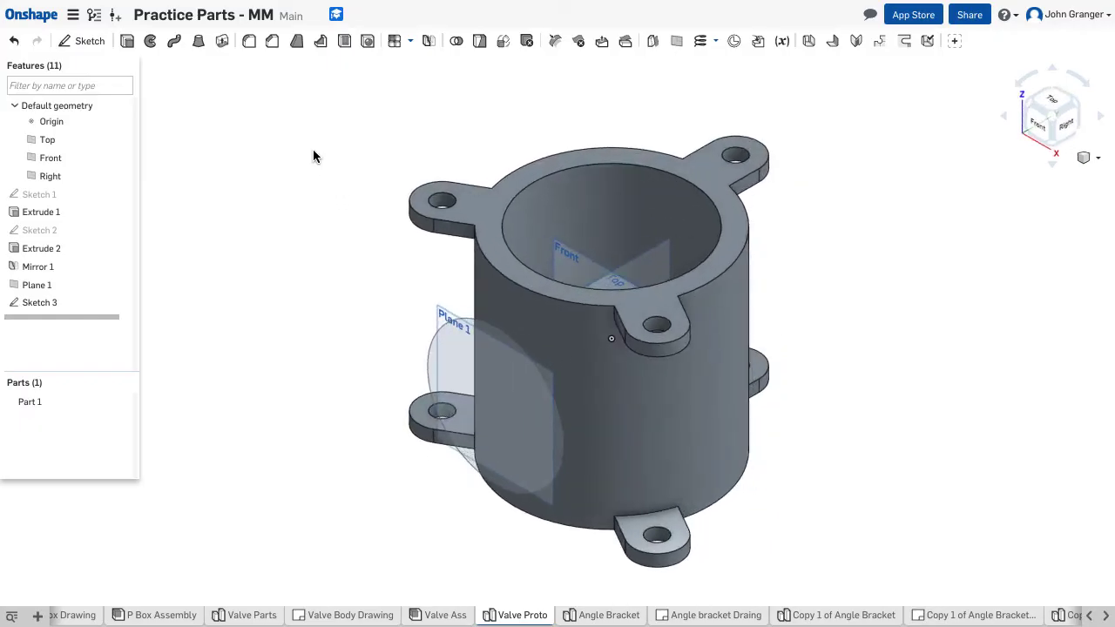
- Extrude the Ø175 circle toward the body, Up to next, as an added boss
left_click(128, 41)
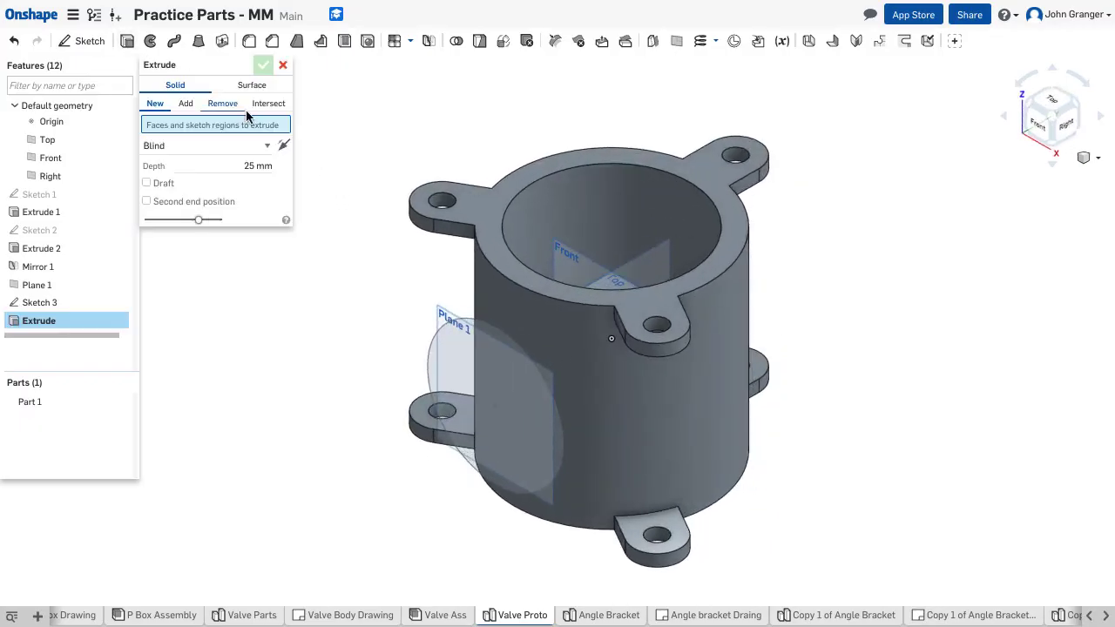
left_click(452, 344)
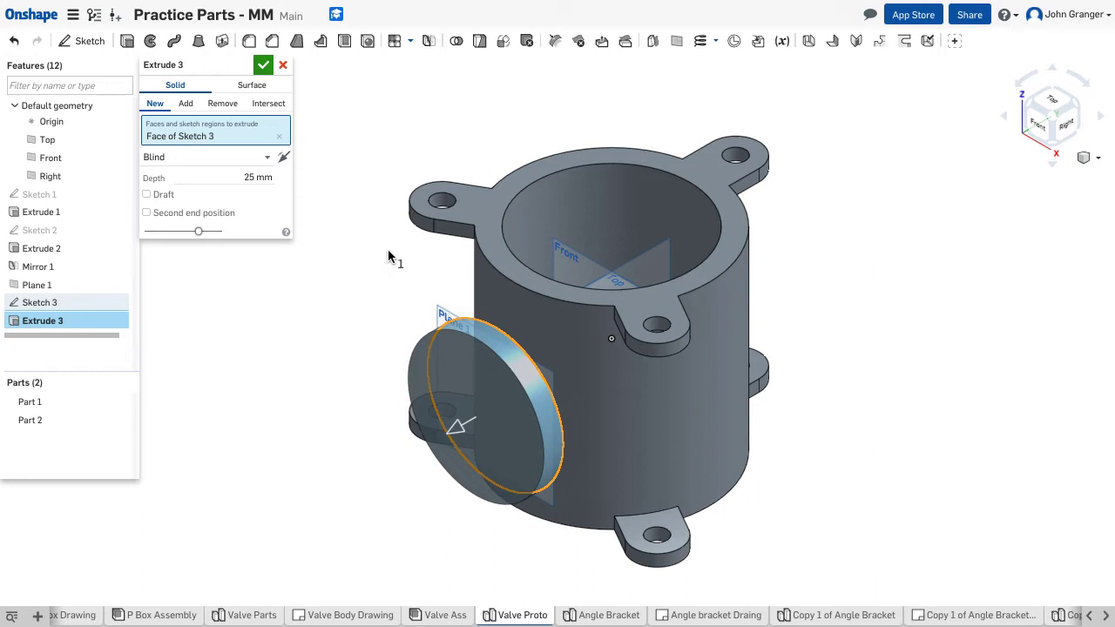
left_click(284, 157)
left_click(267, 159)
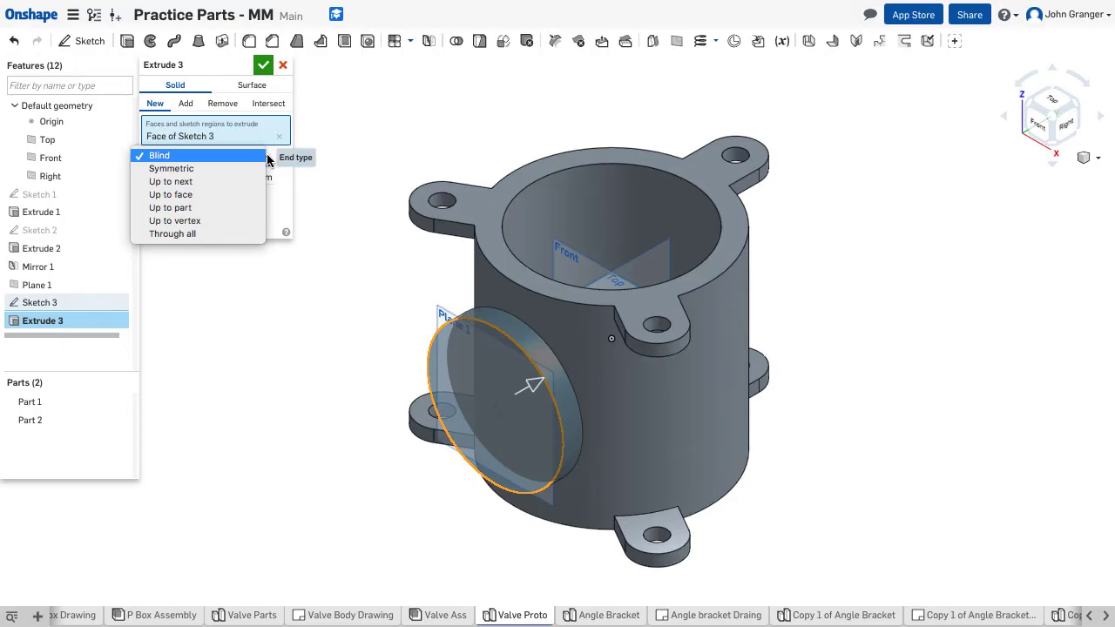
left_click(224, 188)
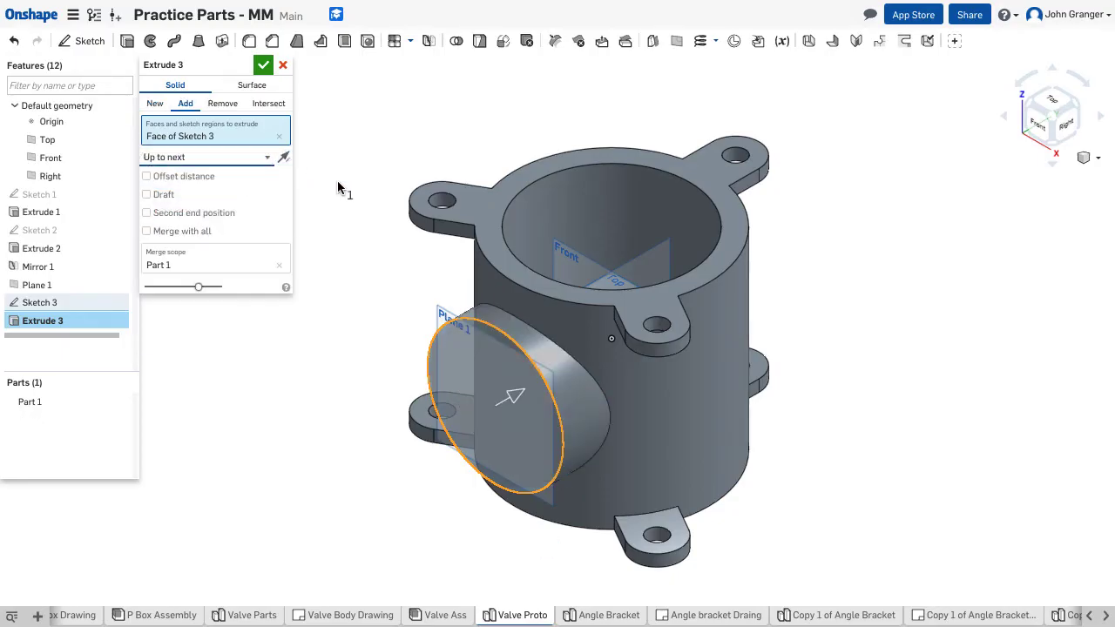
mouse_move(342, 168)
right_mouse_down()
mouse_move(346, 231)
mouse_move(336, 228)
mouse_move(356, 209)
mouse_move(361, 229)
mouse_move(346, 232)
mouse_move(341, 152)
right_mouse_up()
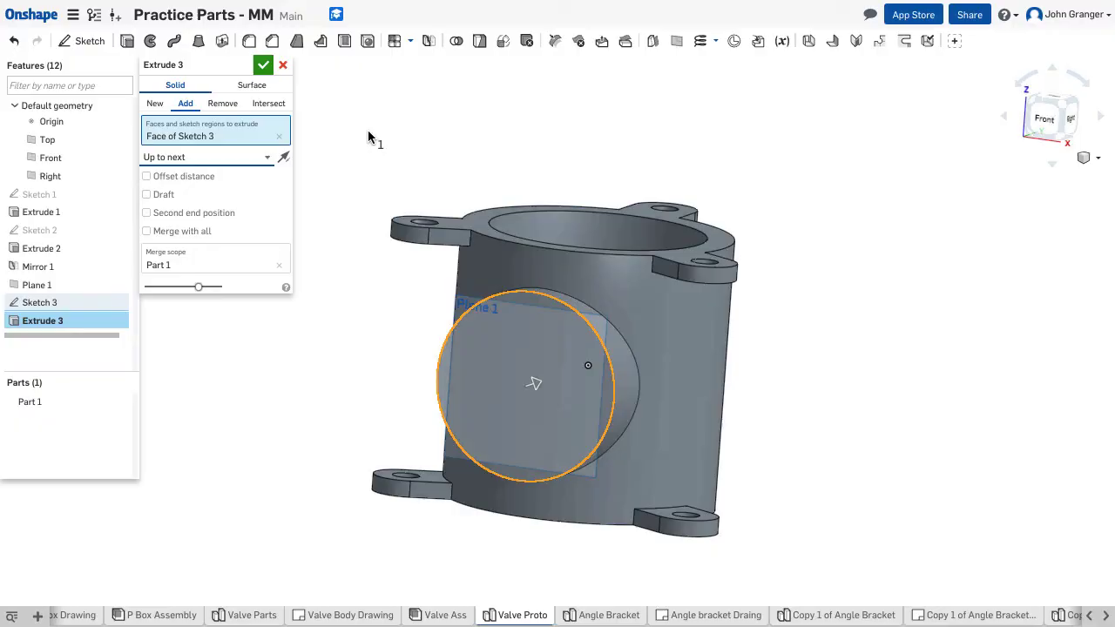
key("Left")
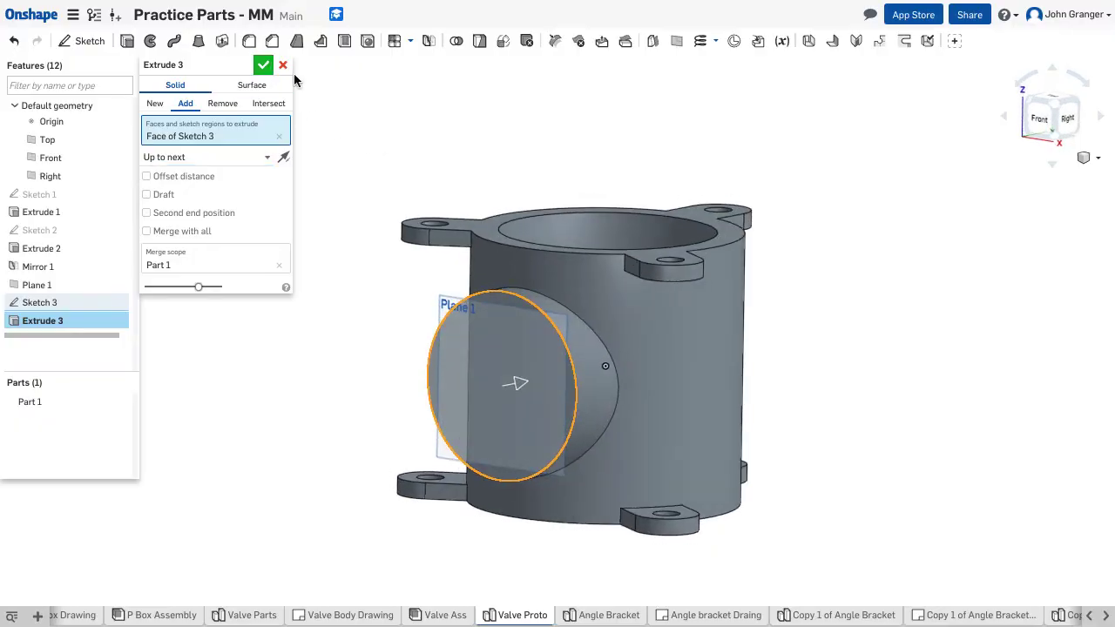
key("Return")
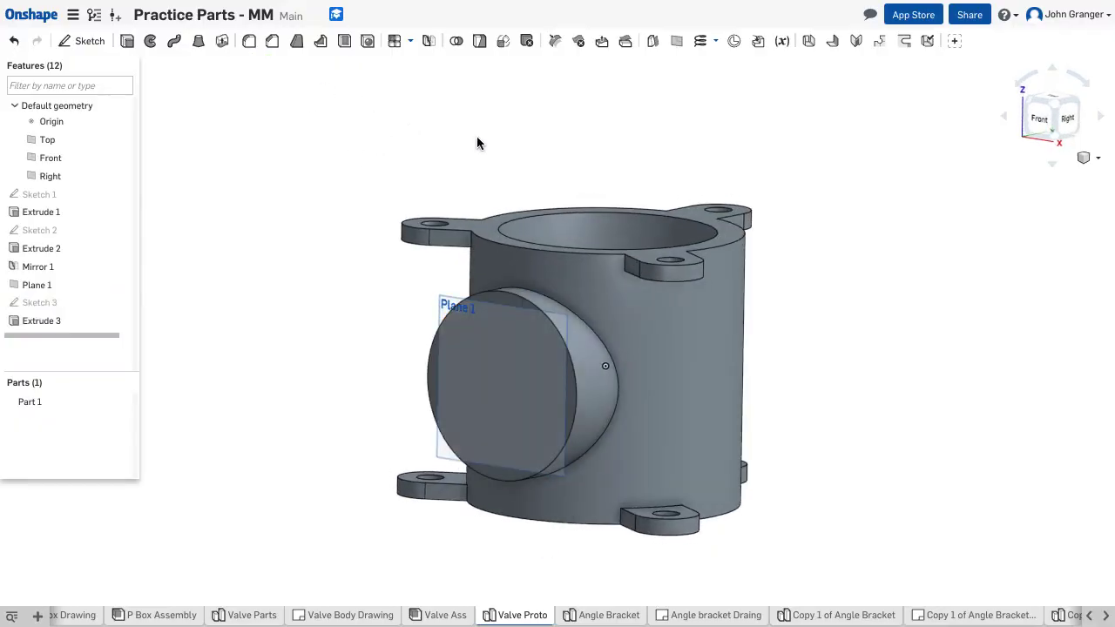
- Create Plane 2 offset 150 mm from the Front plane, behind the valve body
right_click_drag(559, 129, 453, 136)
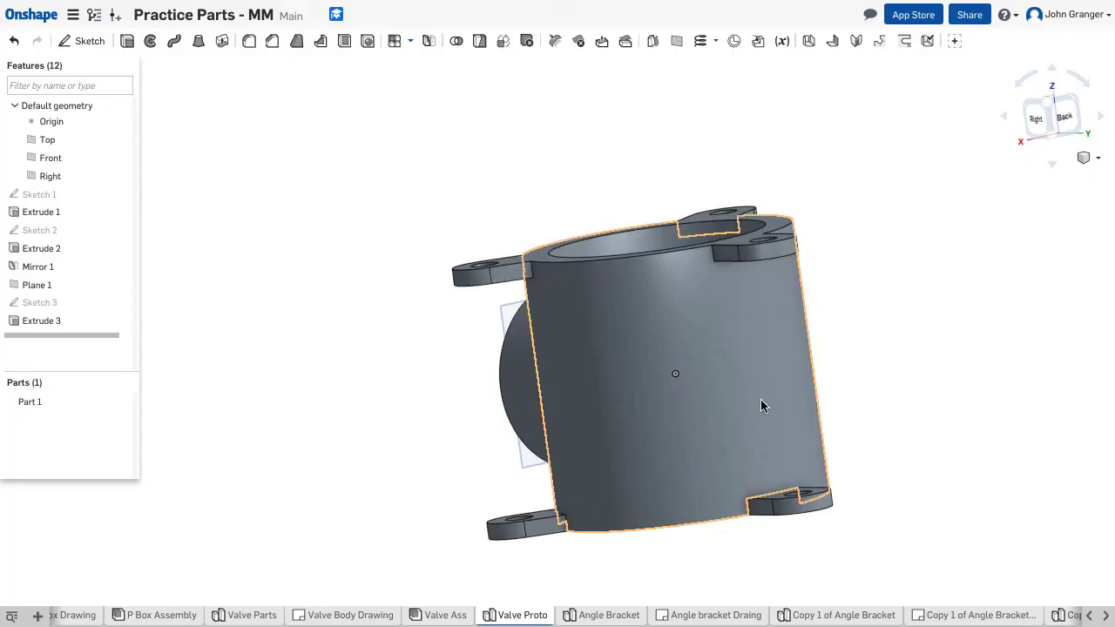
right_click_drag(296, 225, 341, 209)
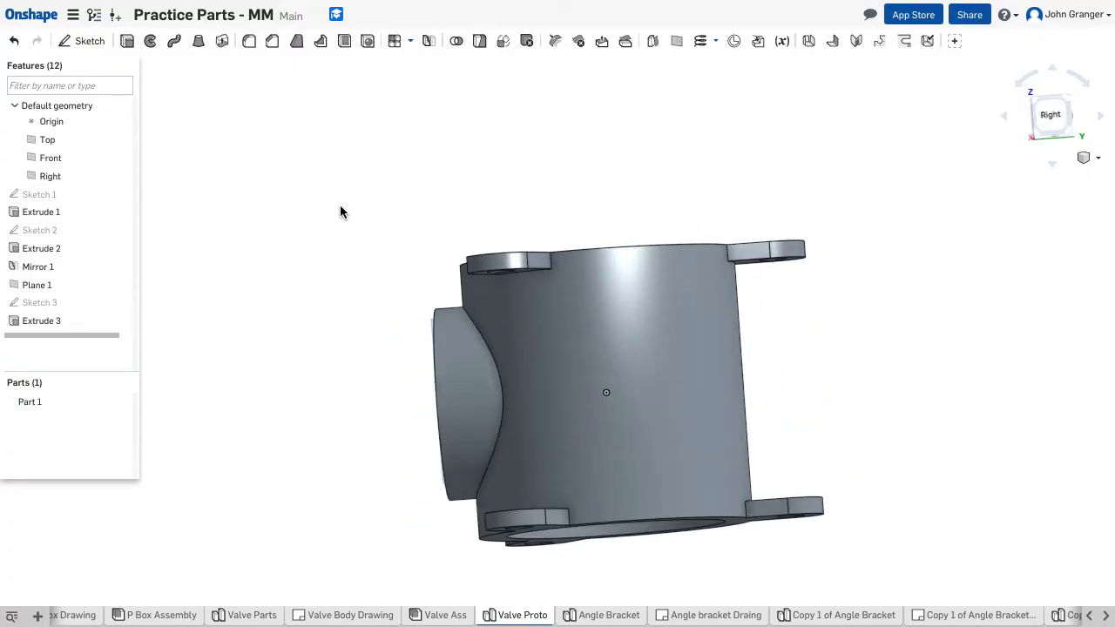
key("p")
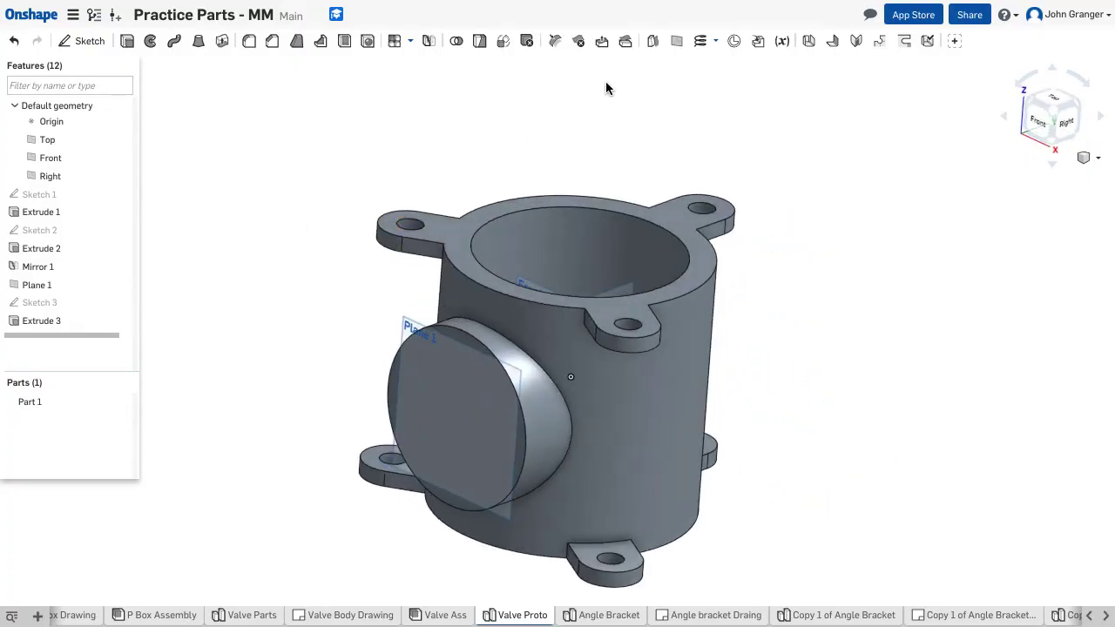
left_click(676, 41)
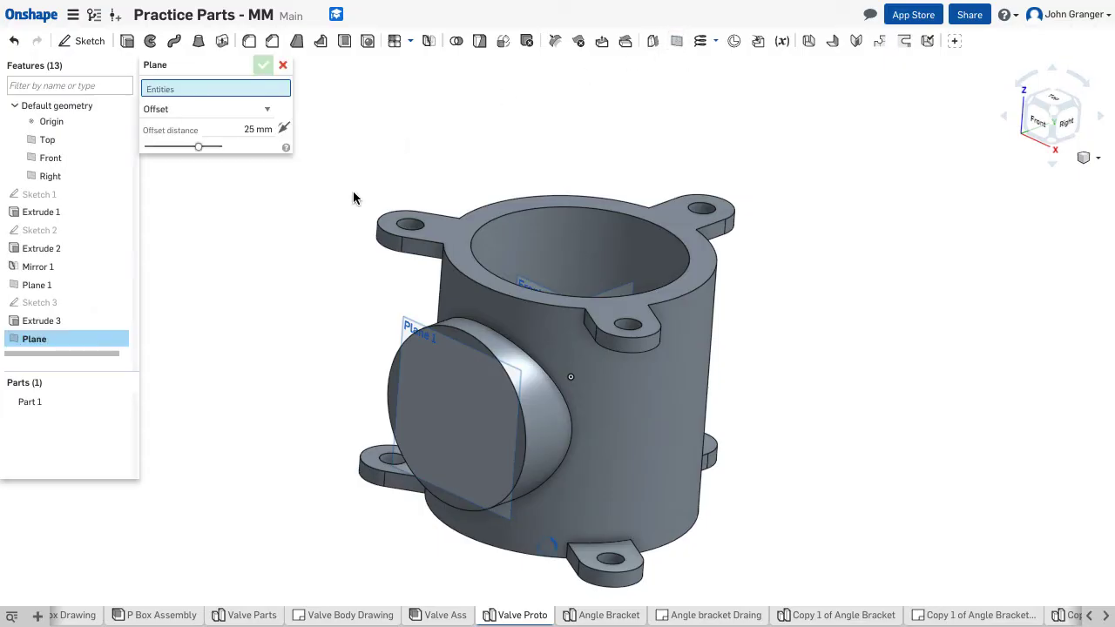
left_click(84, 159)
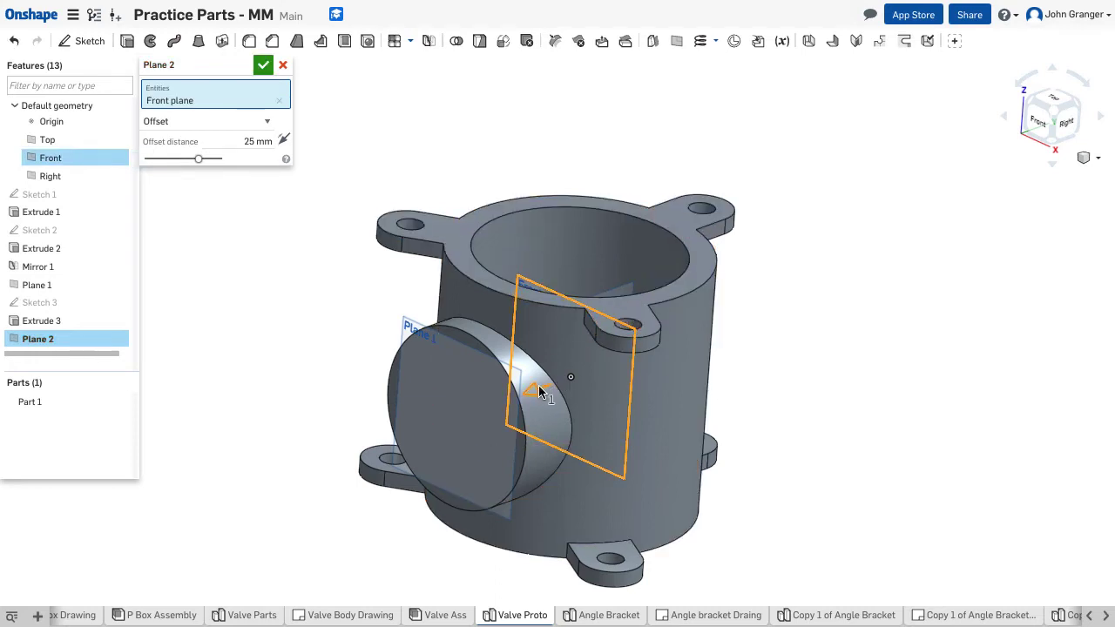
left_click_drag(540, 392, 871, 272)
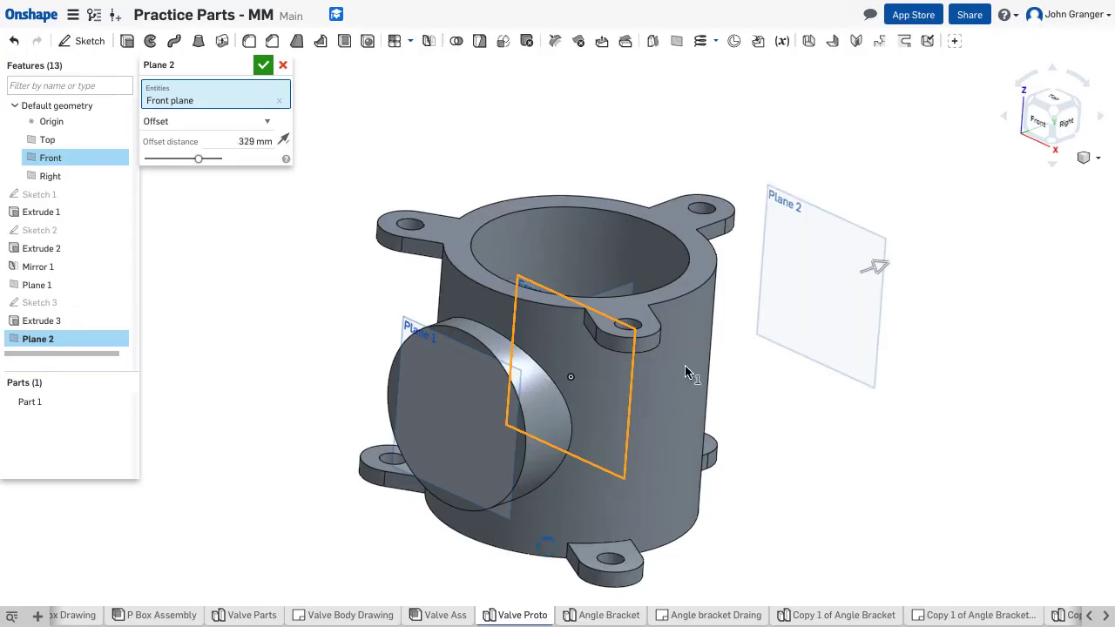
left_click_drag(219, 141, 317, 143)
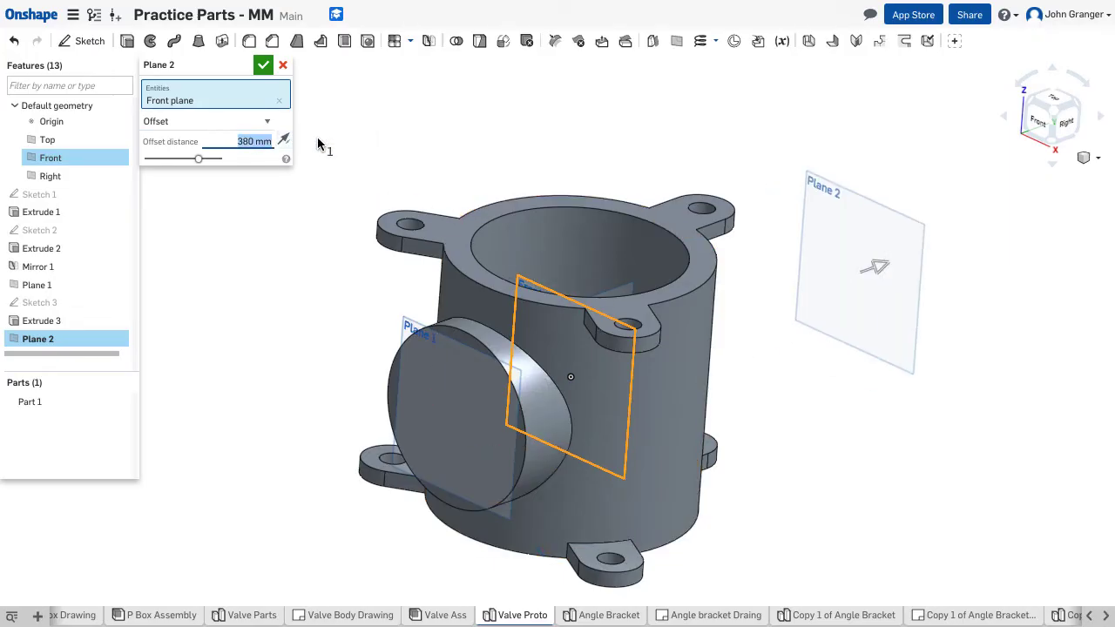
type("150")
key("Return")
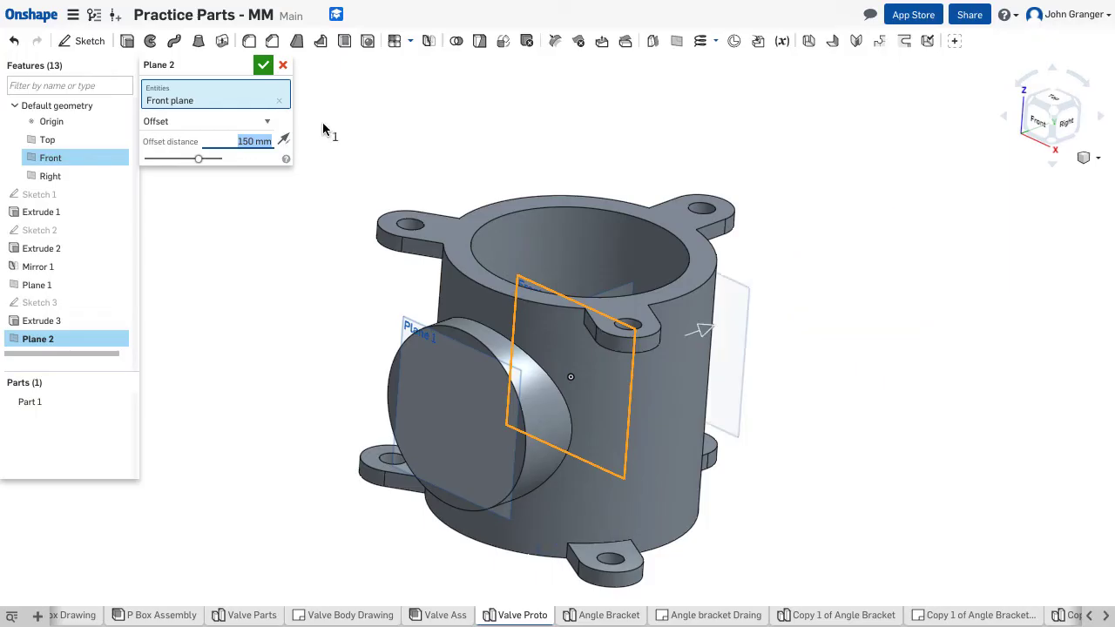
left_click(263, 64)
right_click_drag(737, 184, 652, 164)
right_click_drag(1019, 219, 975, 314)
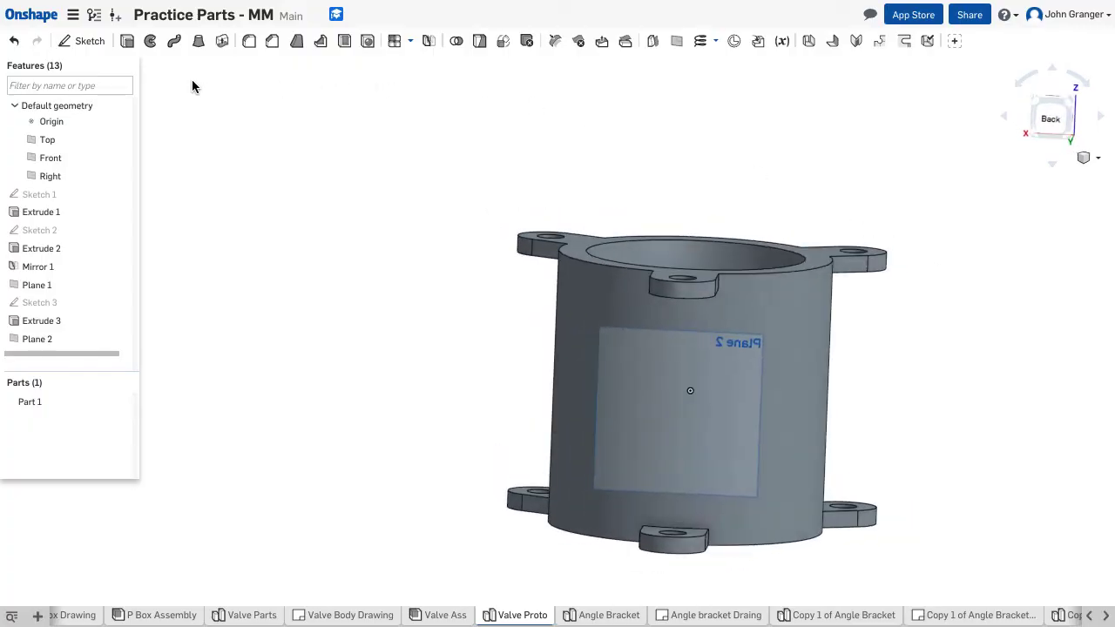
- Start a new sketch on Plane 2 and view it face-on
left_click(90, 41)
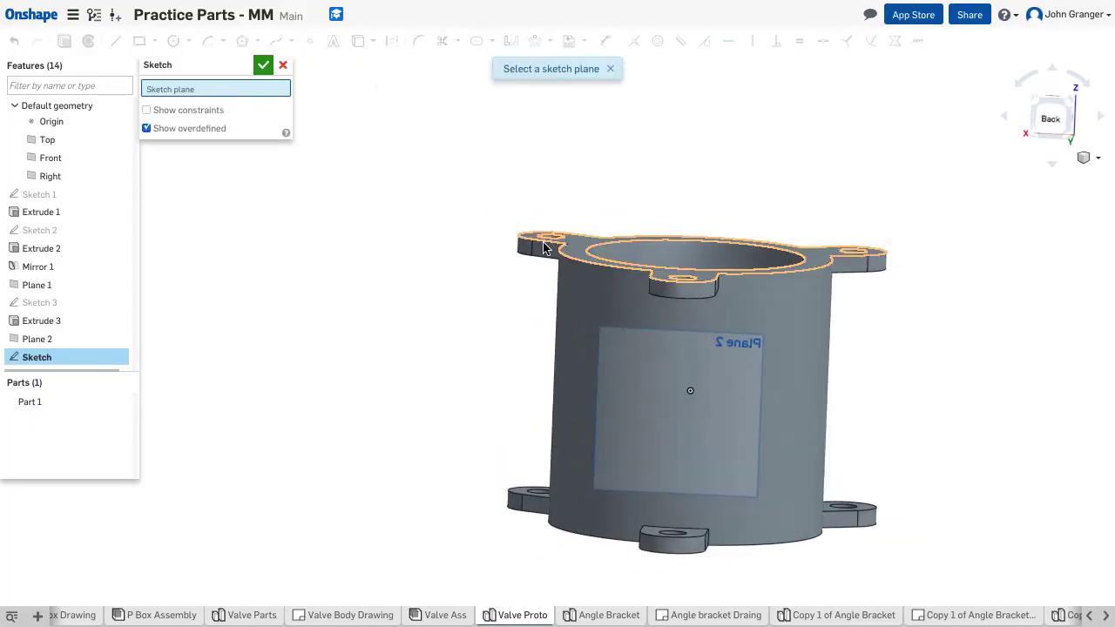
left_click(630, 351)
right_click(209, 243)
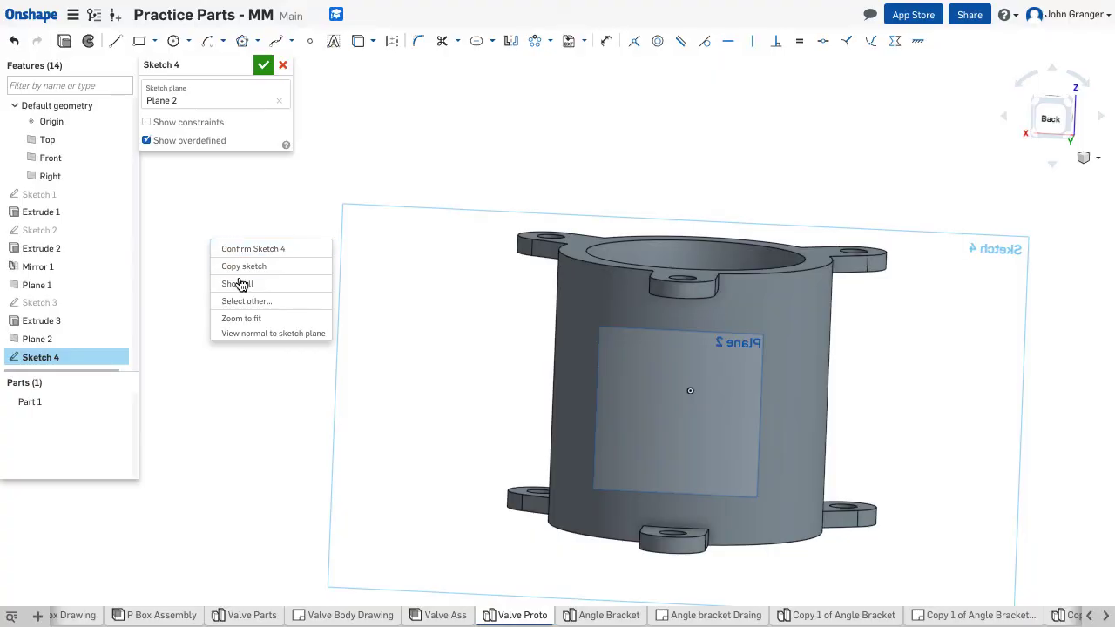
left_click(263, 333)
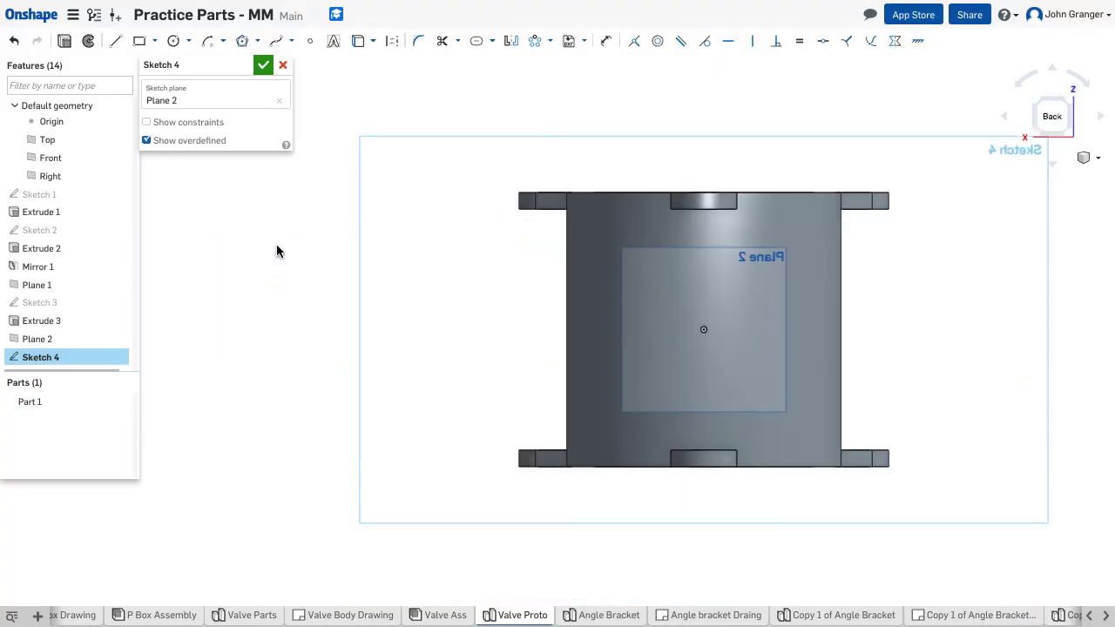
- Draw a Ø100 circle centred on the origin and finish Sketch 4
left_click(173, 41)
left_click(704, 329)
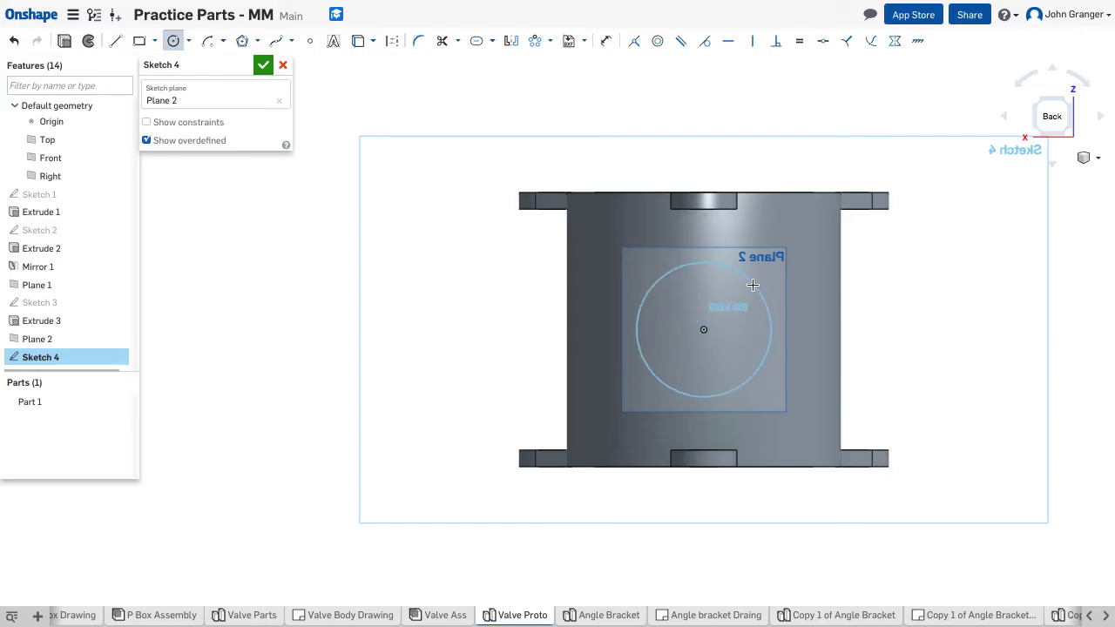
left_click(752, 284)
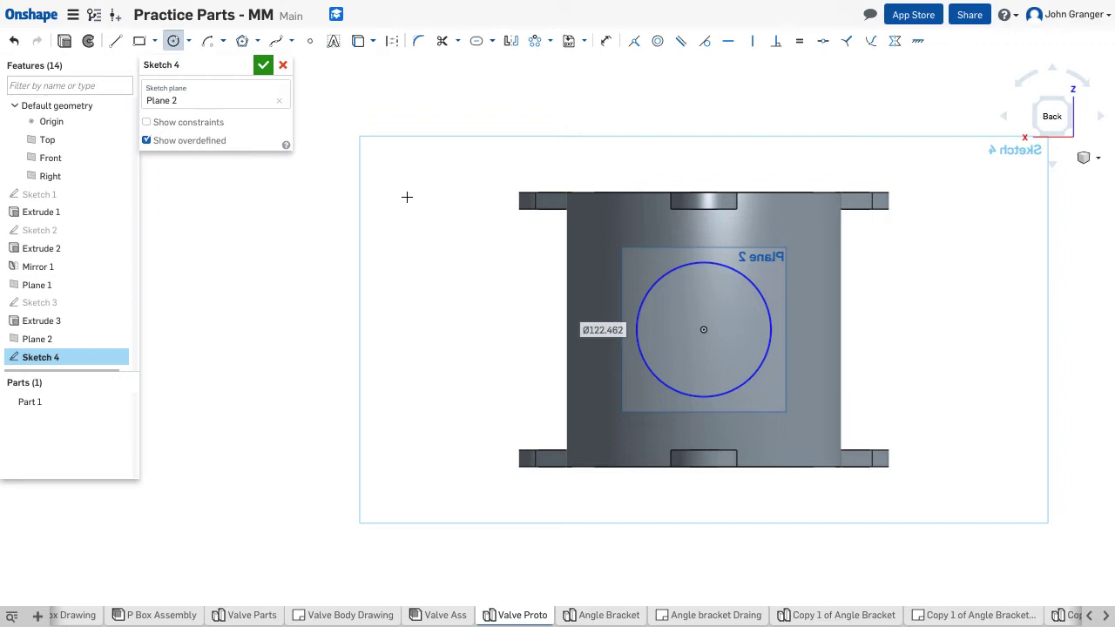
type("100")
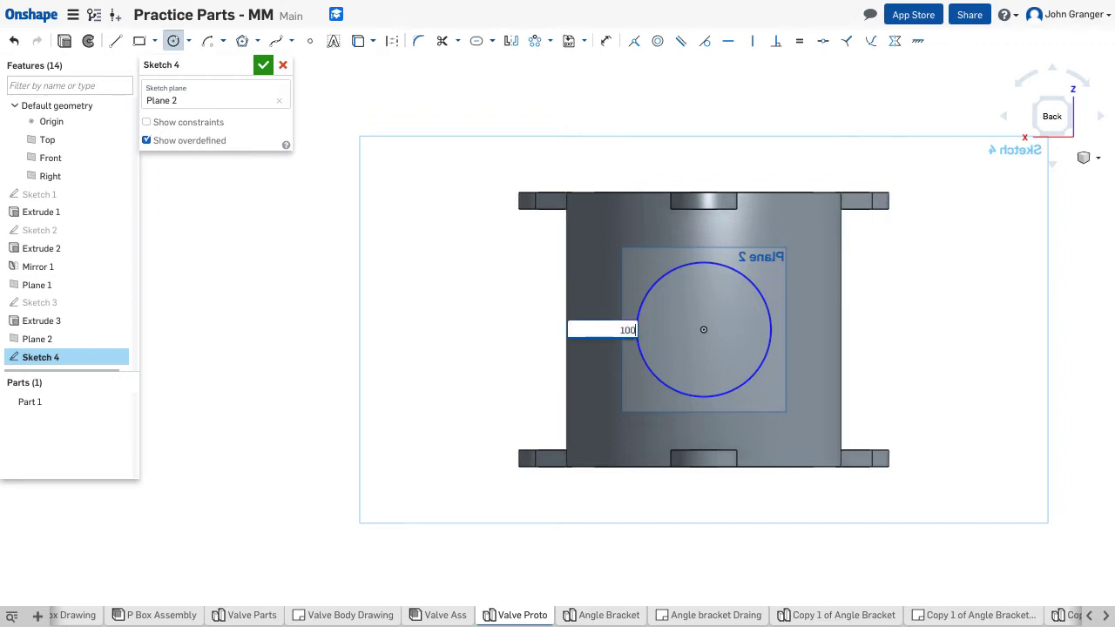
key("Return")
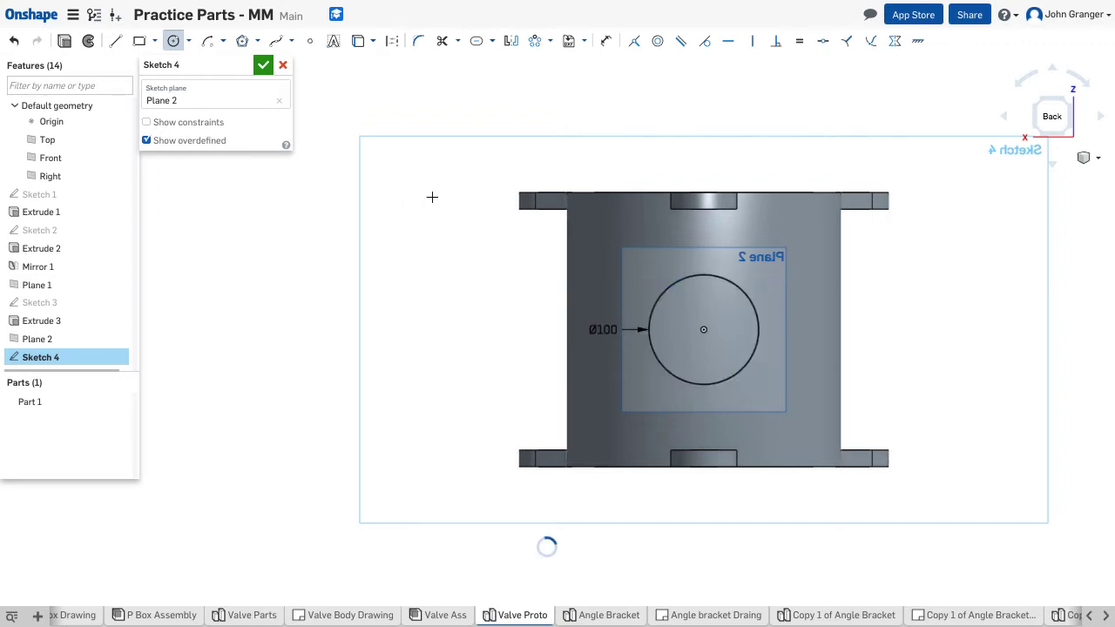
left_click(263, 65)
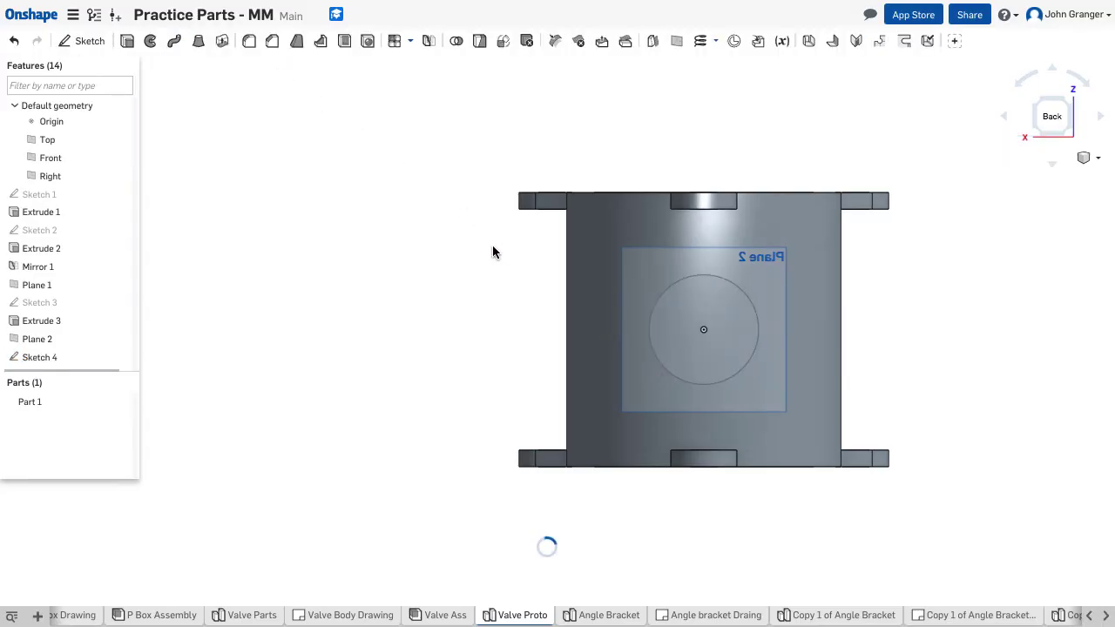
mouse_move(490, 246)
right_mouse_down()
mouse_move(451, 262)
mouse_move(467, 258)
right_mouse_up()
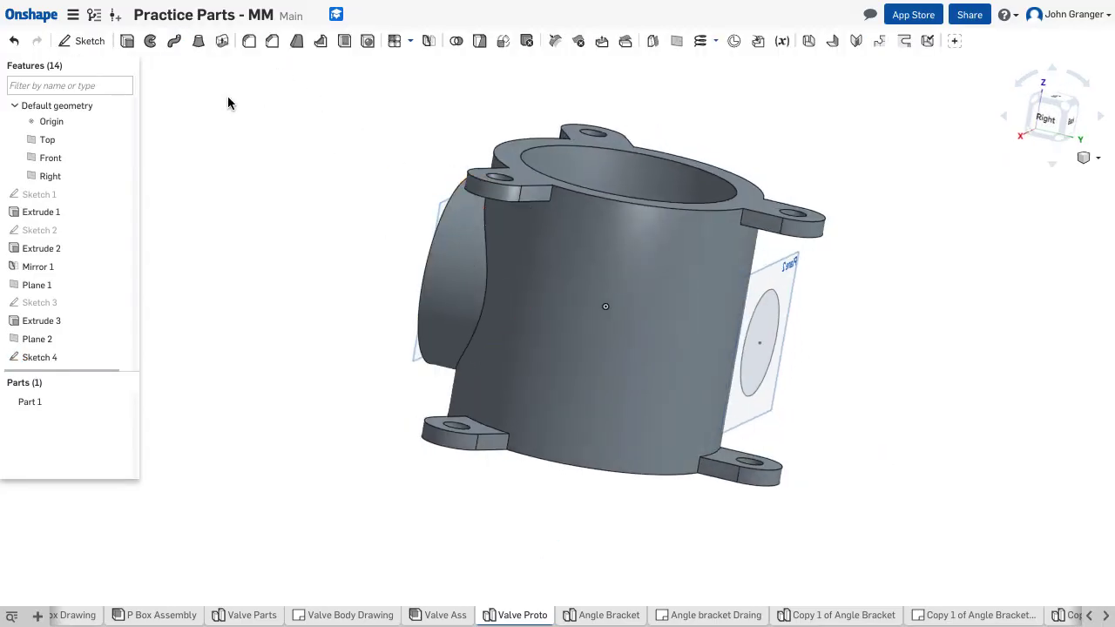
- Extrude the Sketch 4 circle up to the next face to form the back boss
left_click(131, 48)
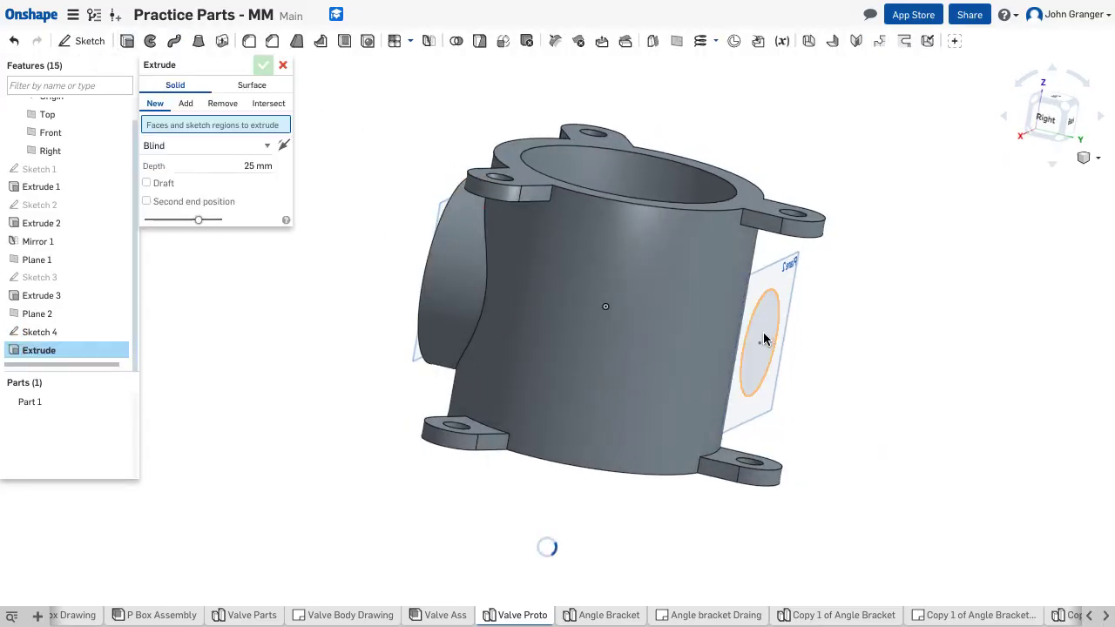
left_click(762, 332)
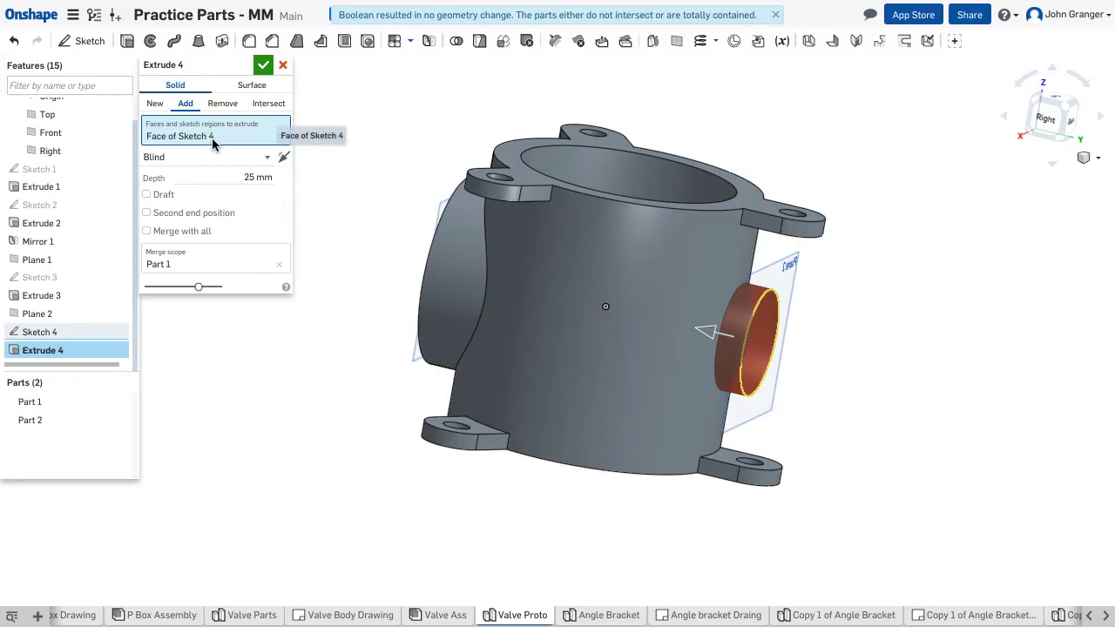
left_click(251, 157)
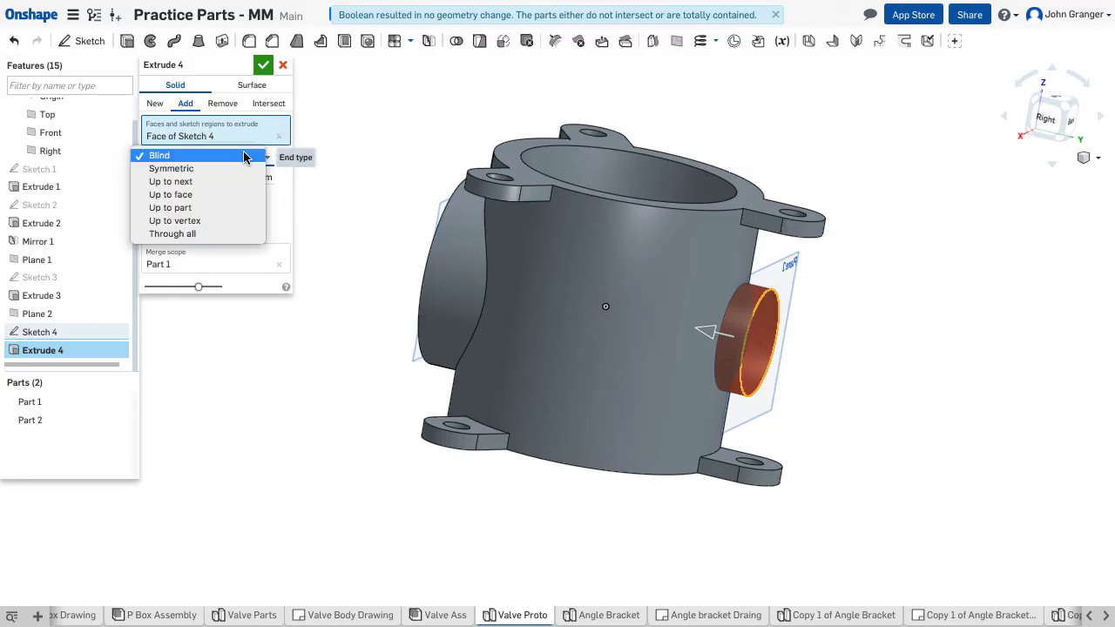
left_click(237, 181)
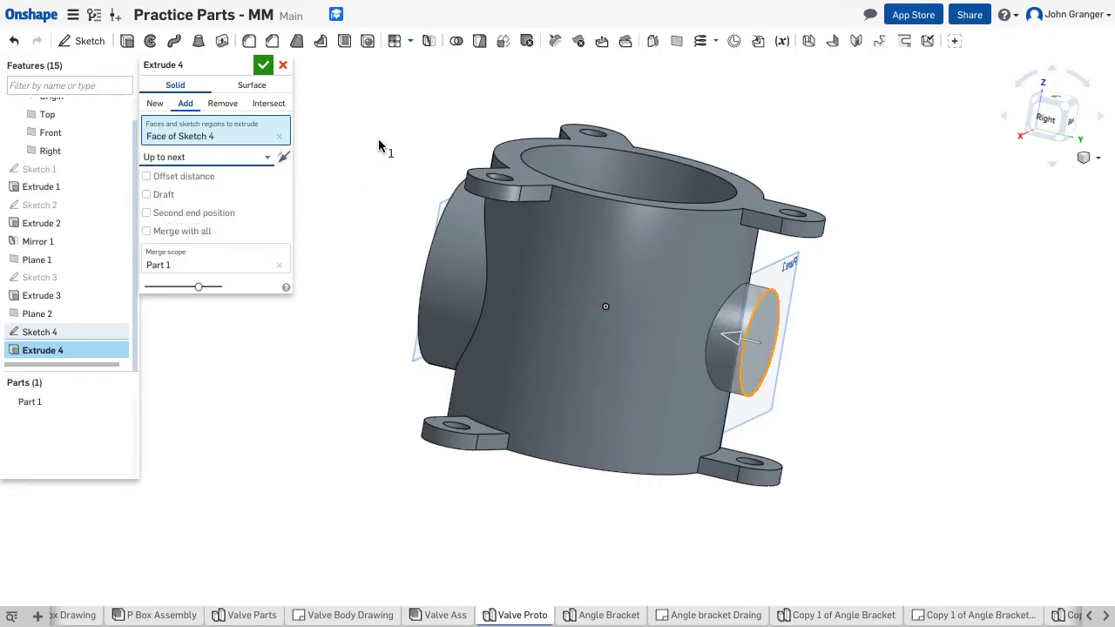
right_click_drag(378, 144, 353, 139)
left_click(262, 67)
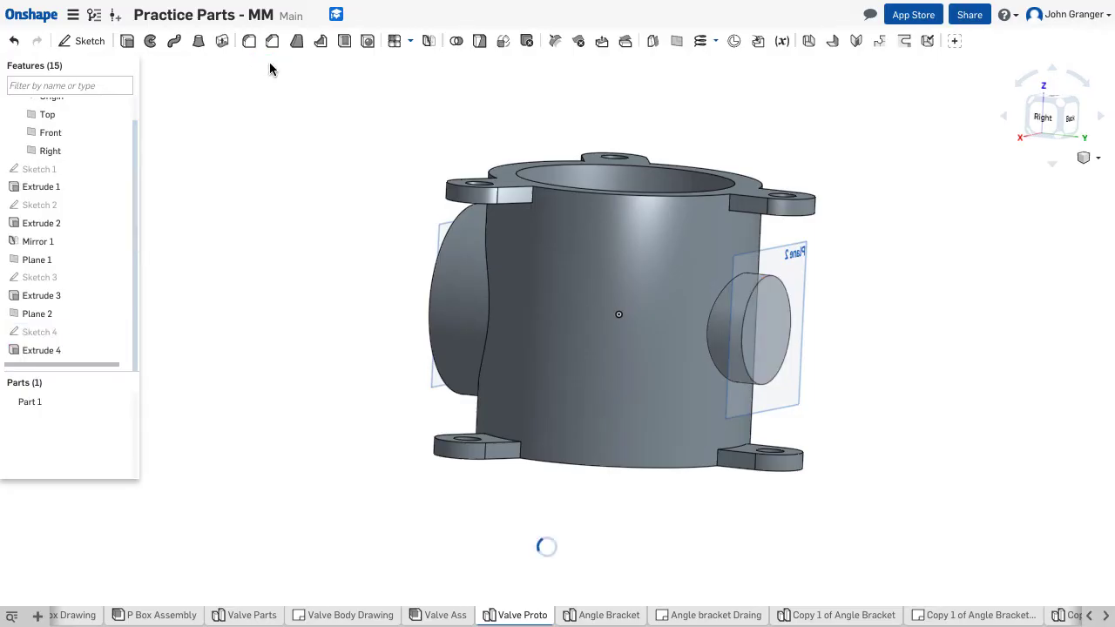
right_click_drag(325, 253, 469, 267)
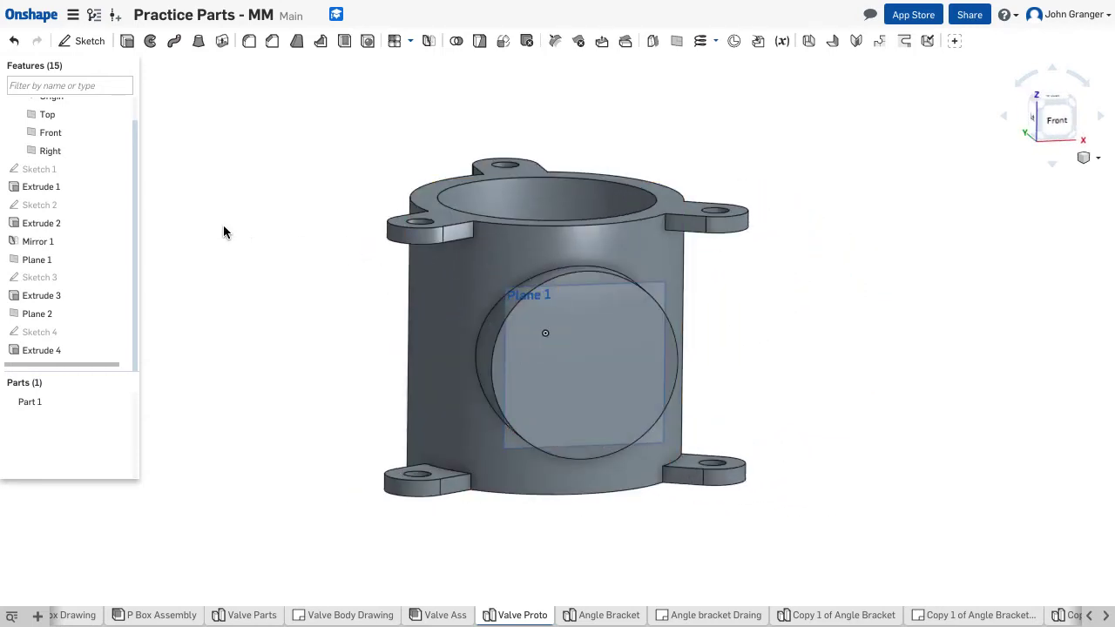
key("shift+7")
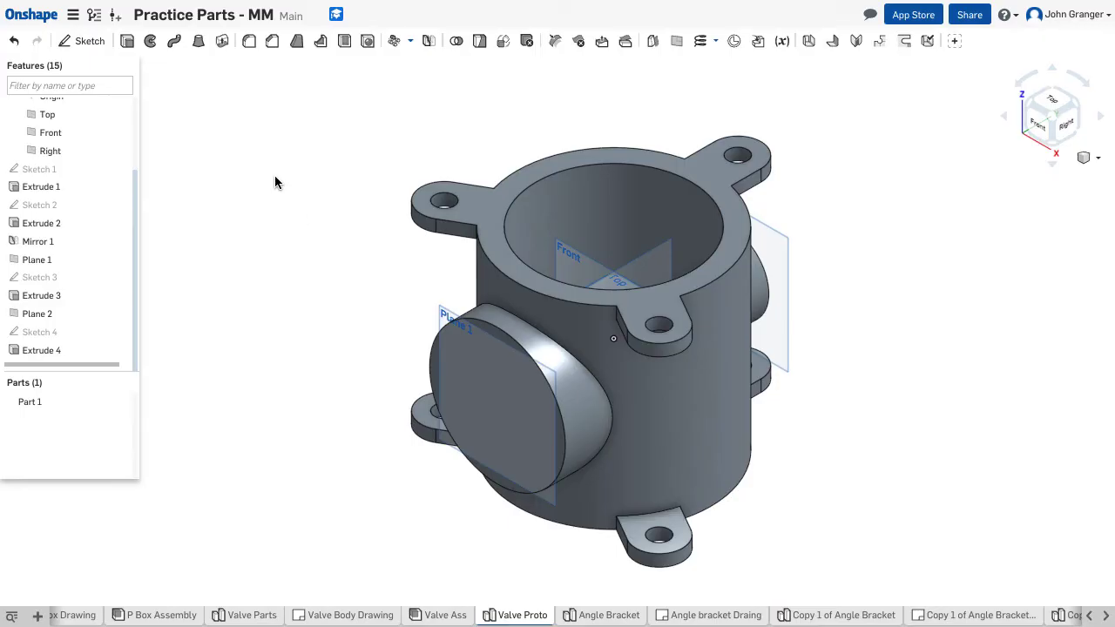
- Start a sketch on the round boss face and view it face-on
left_click(90, 41)
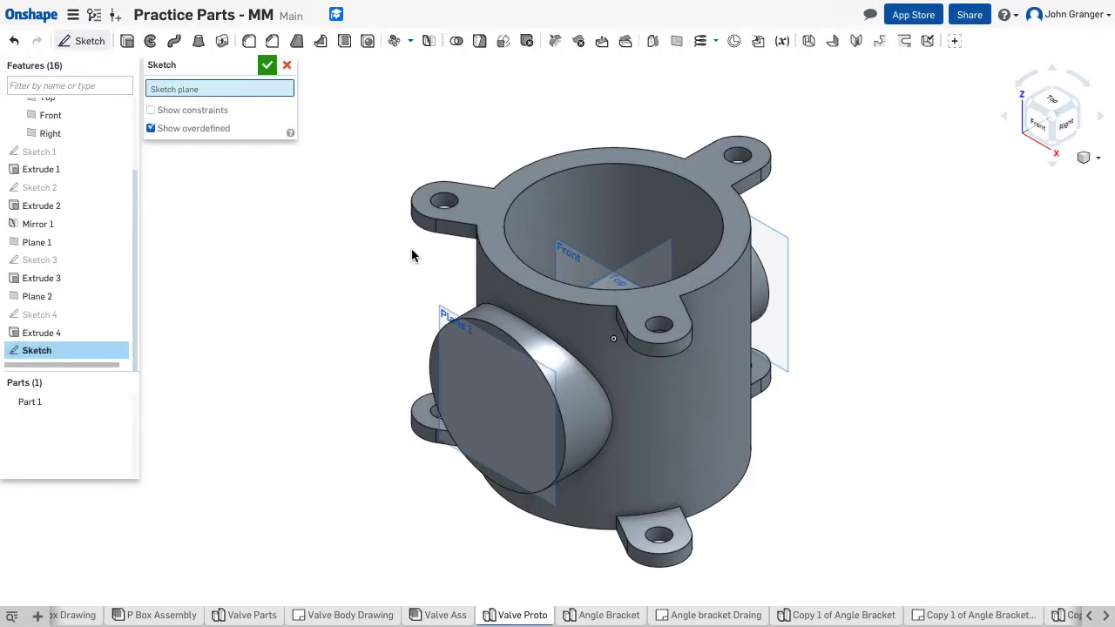
left_click(493, 388)
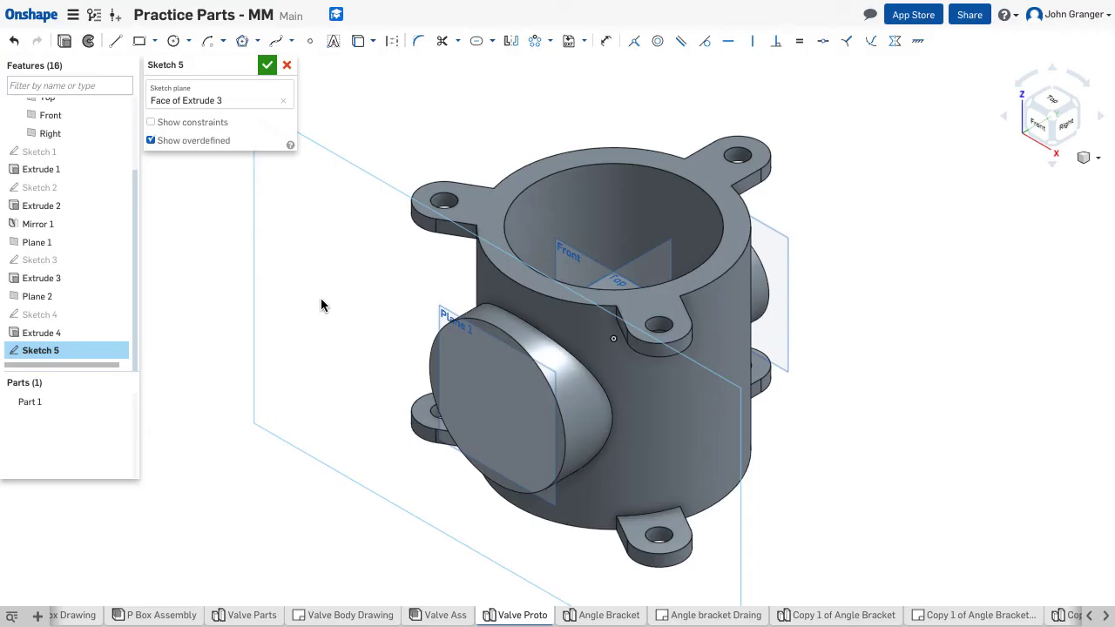
right_click(175, 306)
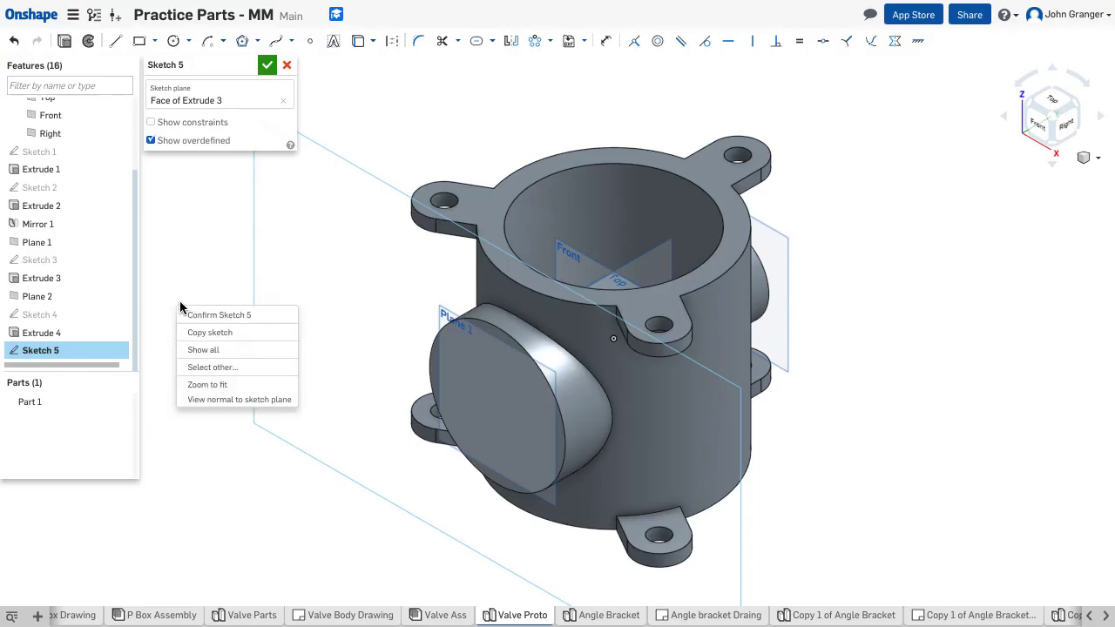
left_click(224, 400)
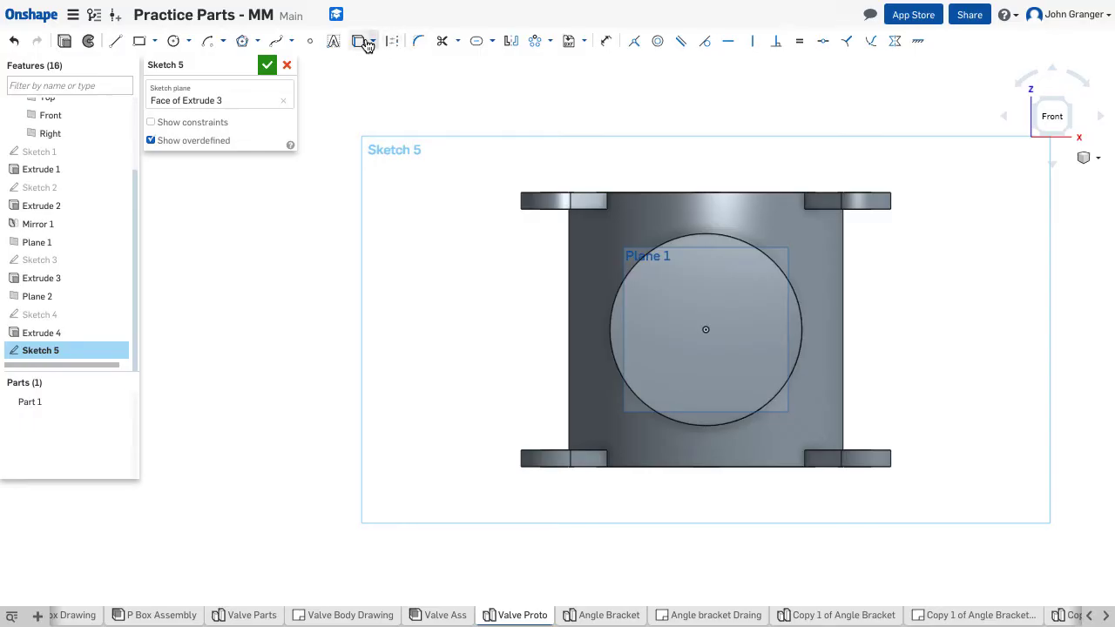
- Place sketch points at the boss centre and directly above it
left_click(311, 43)
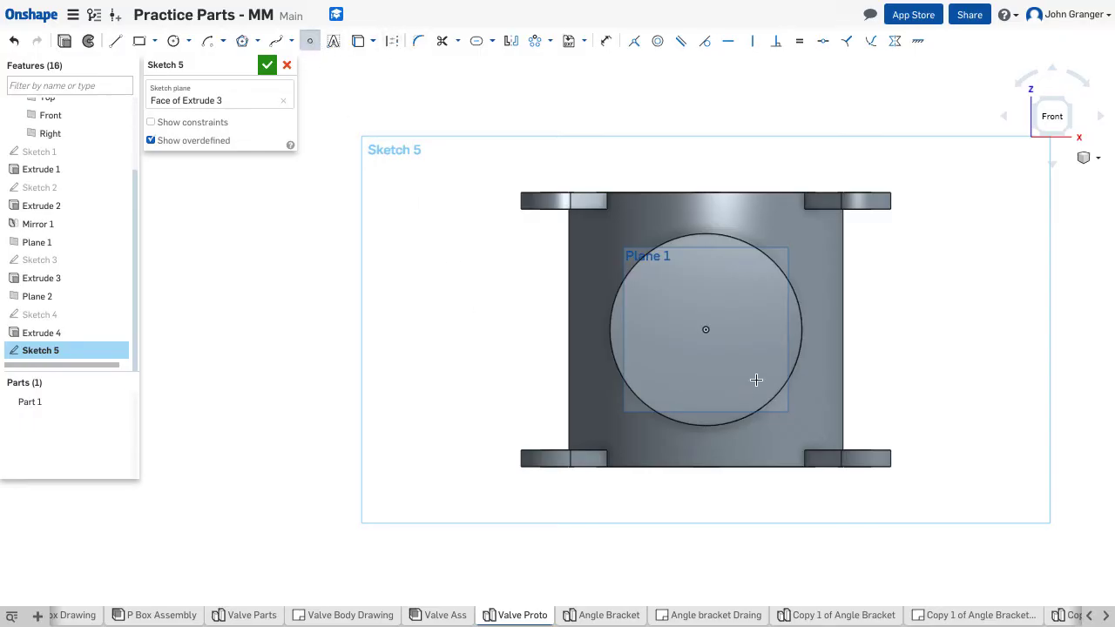
left_click(707, 330)
left_click(706, 252)
right_click(738, 260)
left_click(756, 271)
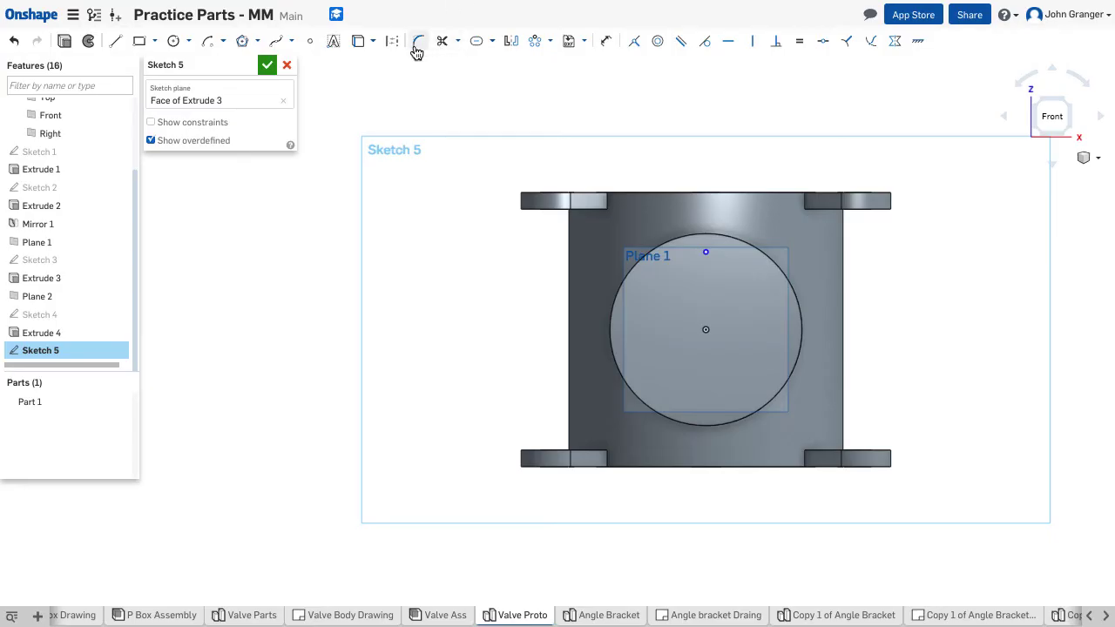
- Dimension the top point 137.5/2 (68.75) vertically above the boss centre
left_click(606, 42)
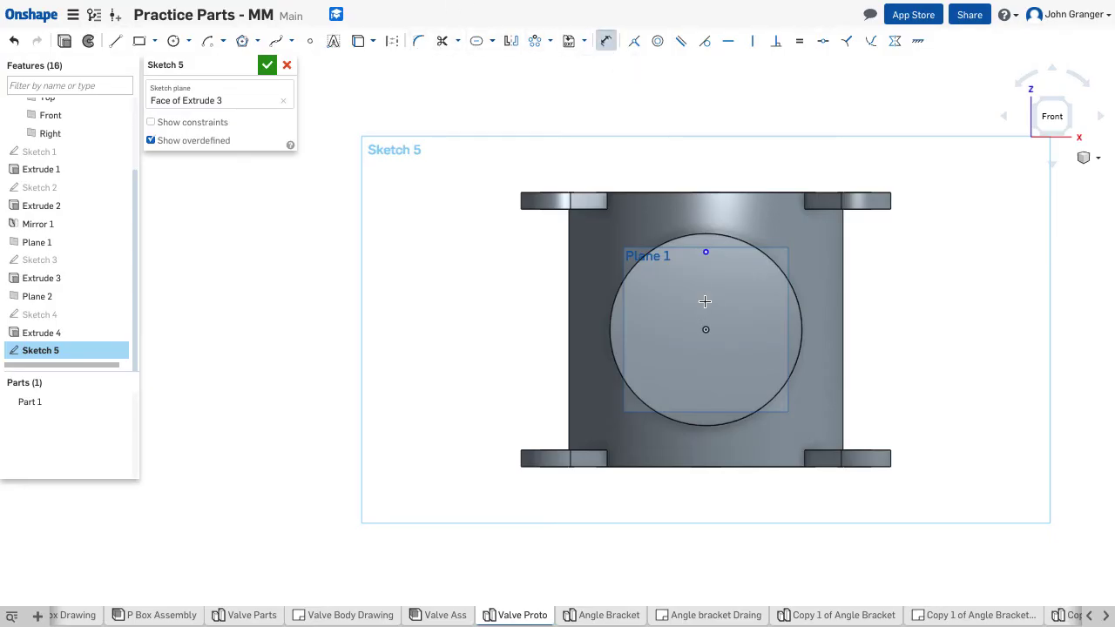
left_click(706, 252)
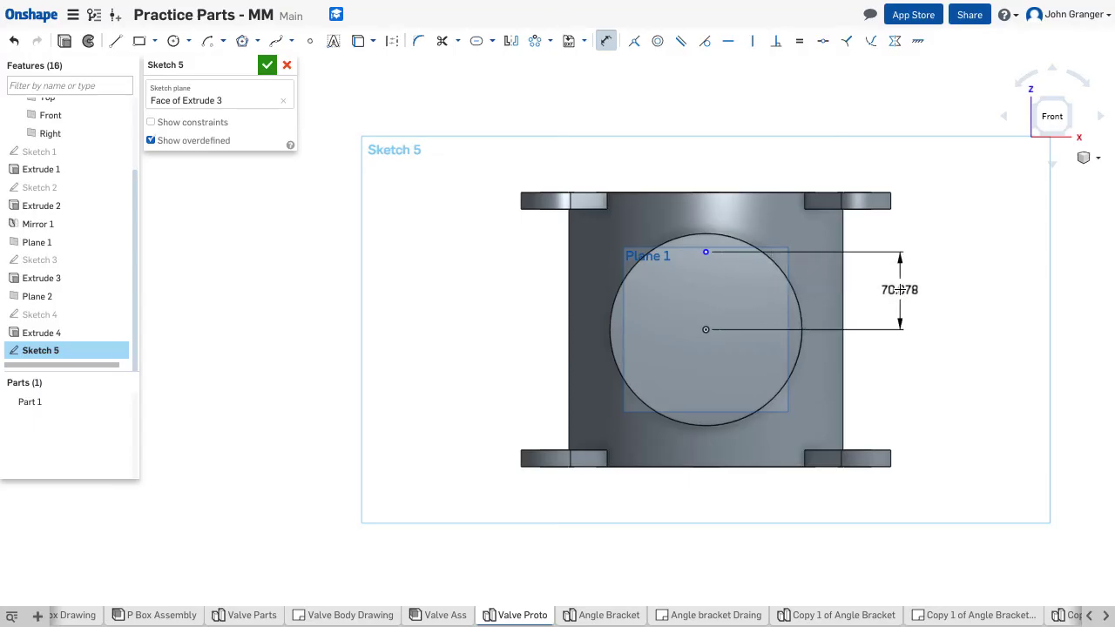
left_click(901, 287)
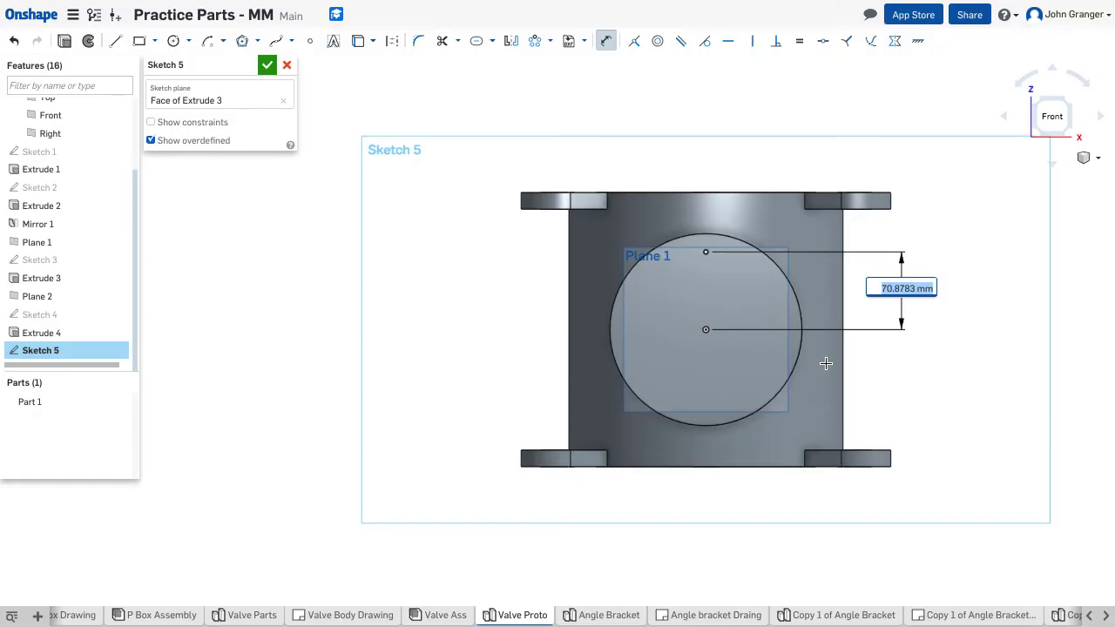
type("1")
type("37.5/2")
key("Return")
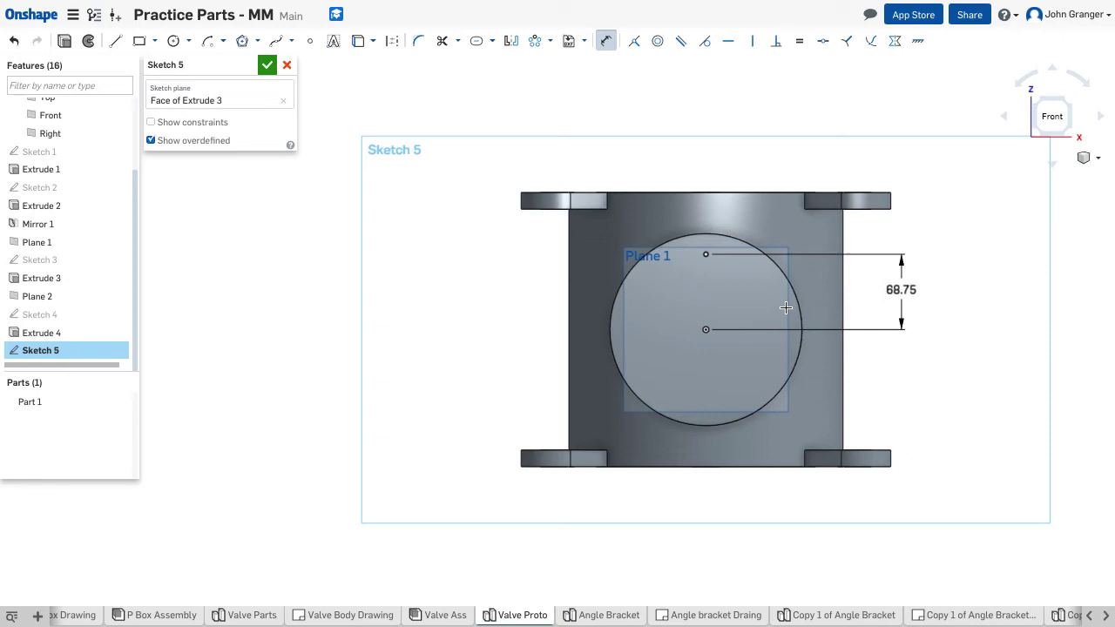
- Finish Sketch 5, go isometric, and place a new hole at the sketch point
left_click(267, 64)
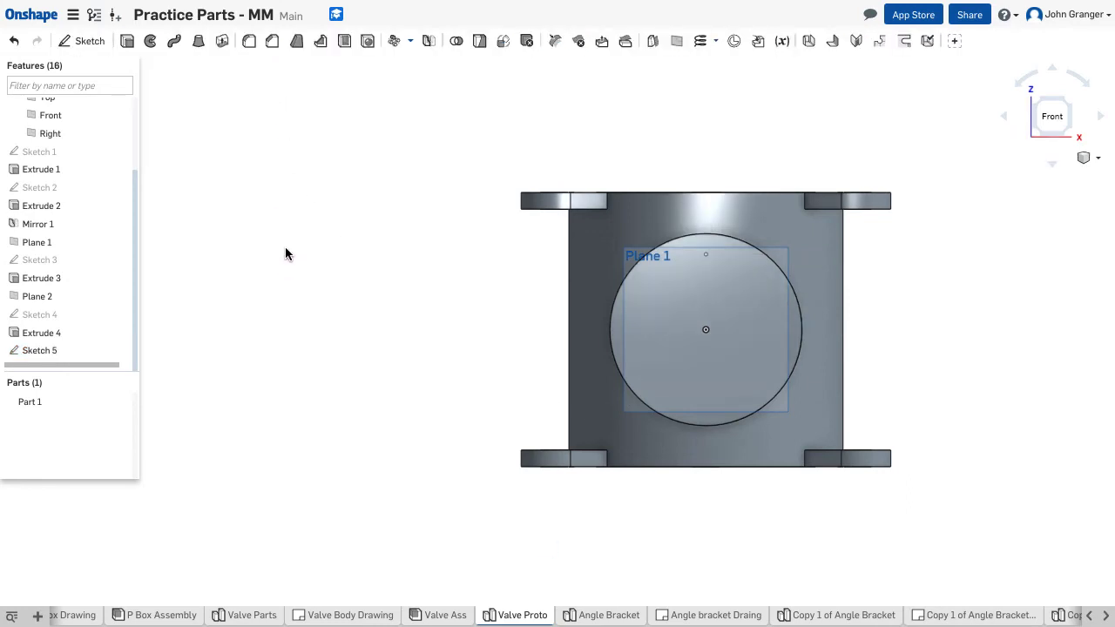
right_click(279, 235)
left_click(316, 298)
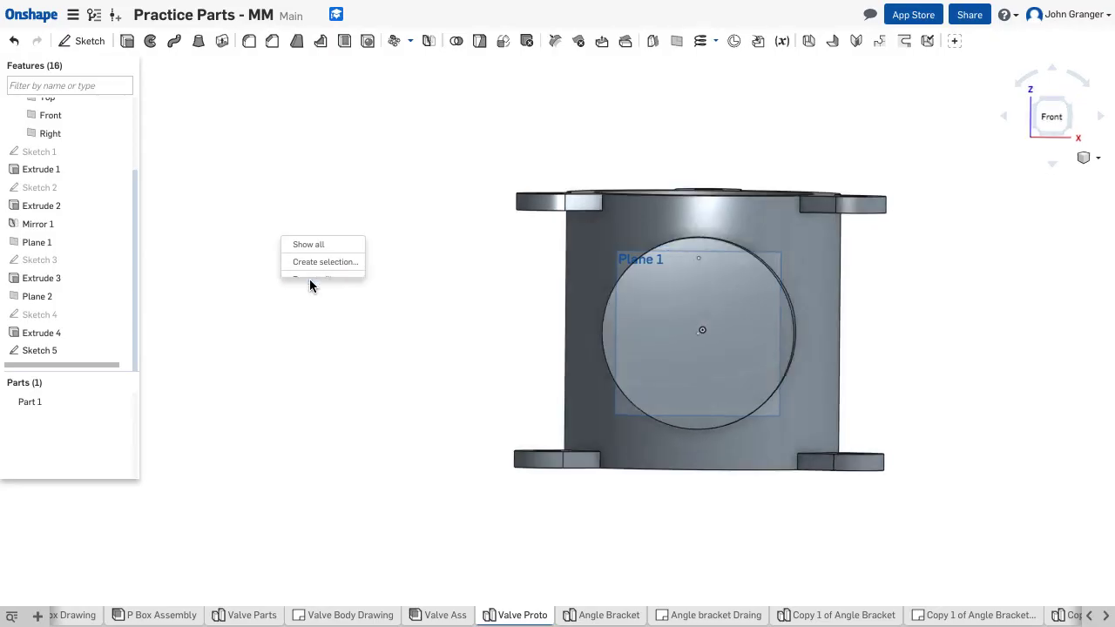
left_click(367, 41)
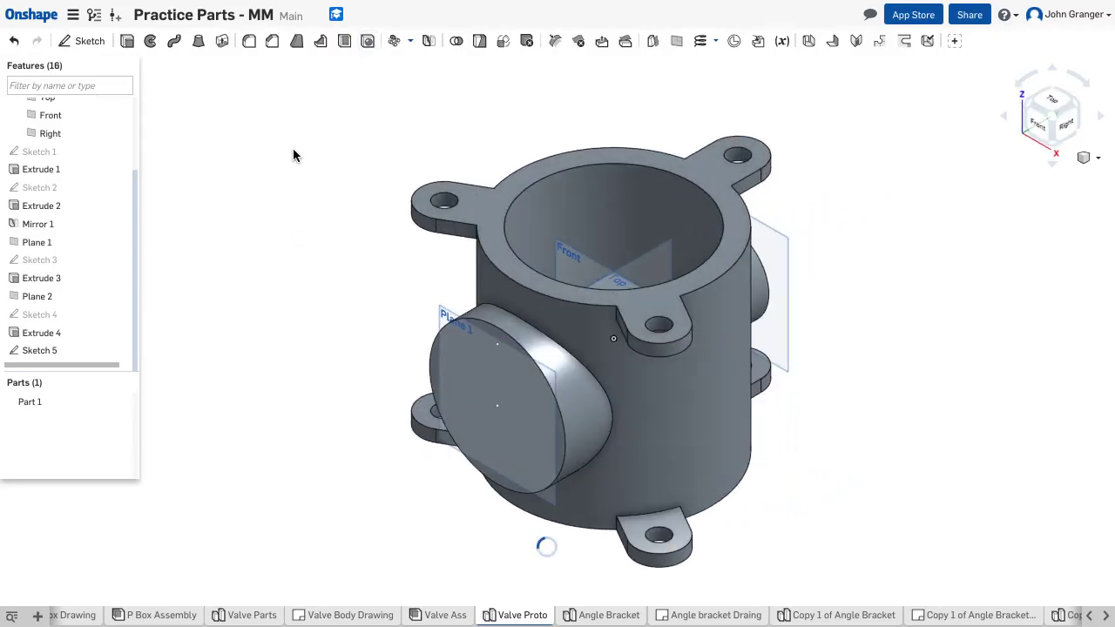
left_click(498, 408)
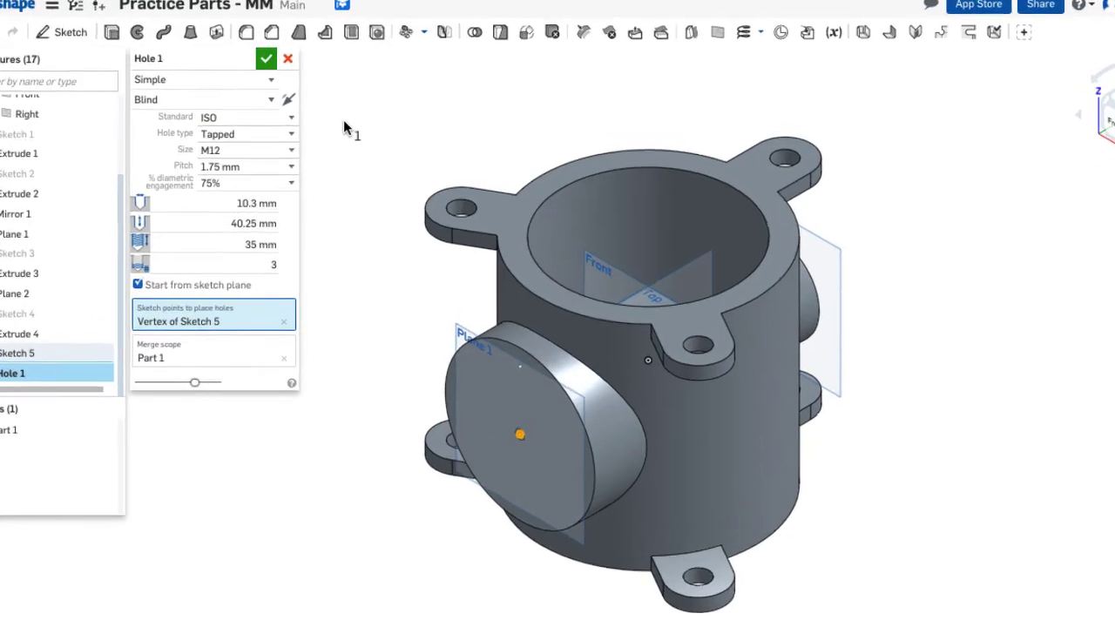
- Make the hole a counterbored clearance hole
left_click(270, 81)
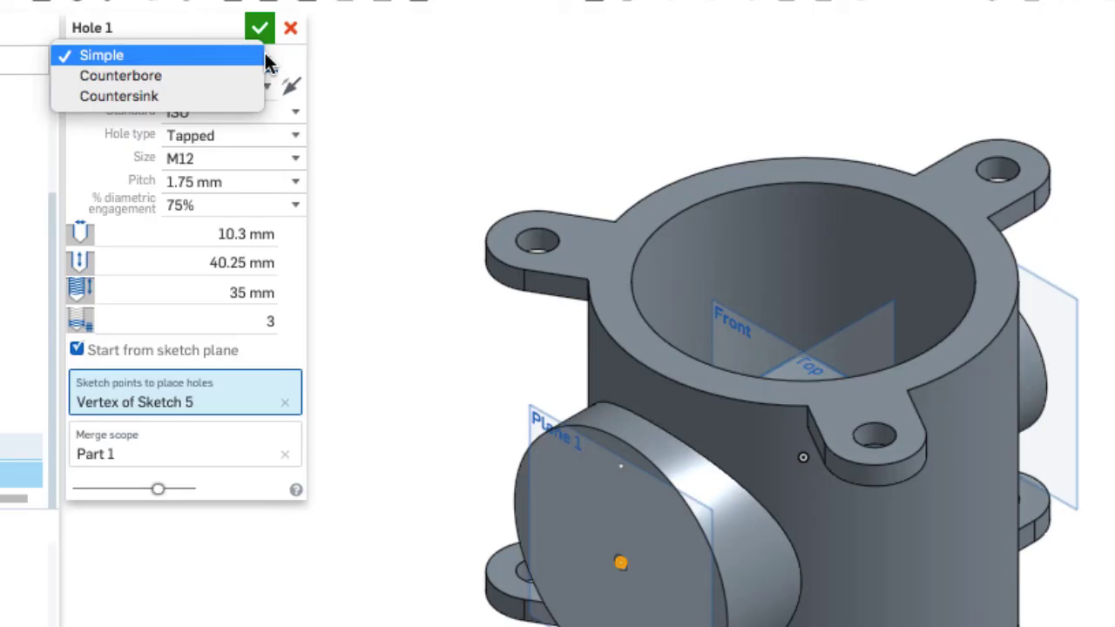
left_click(241, 77)
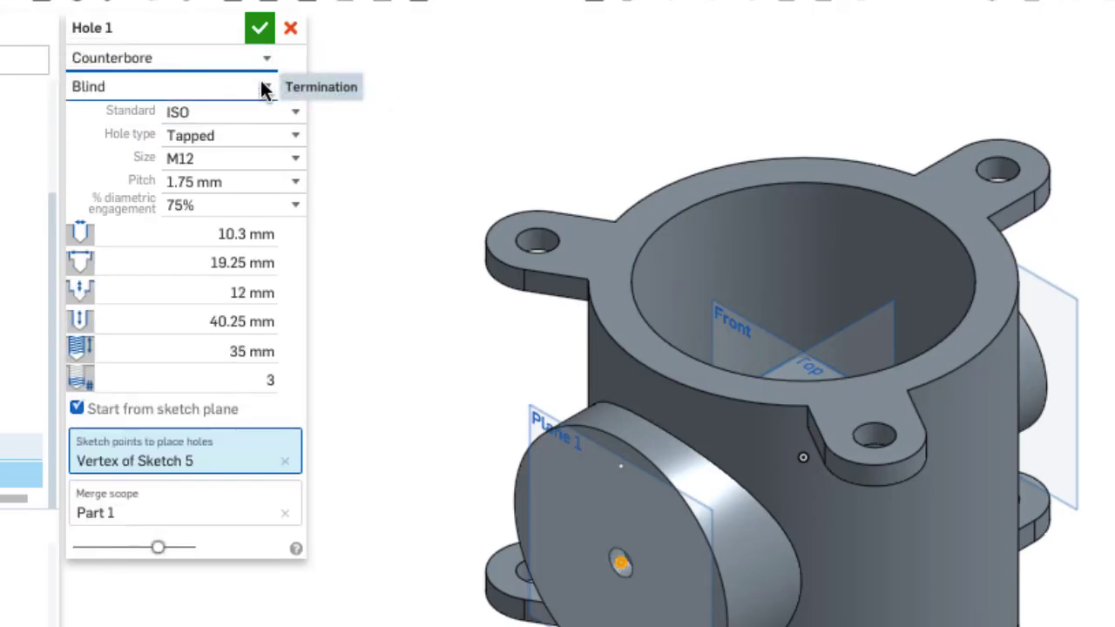
left_click(281, 135)
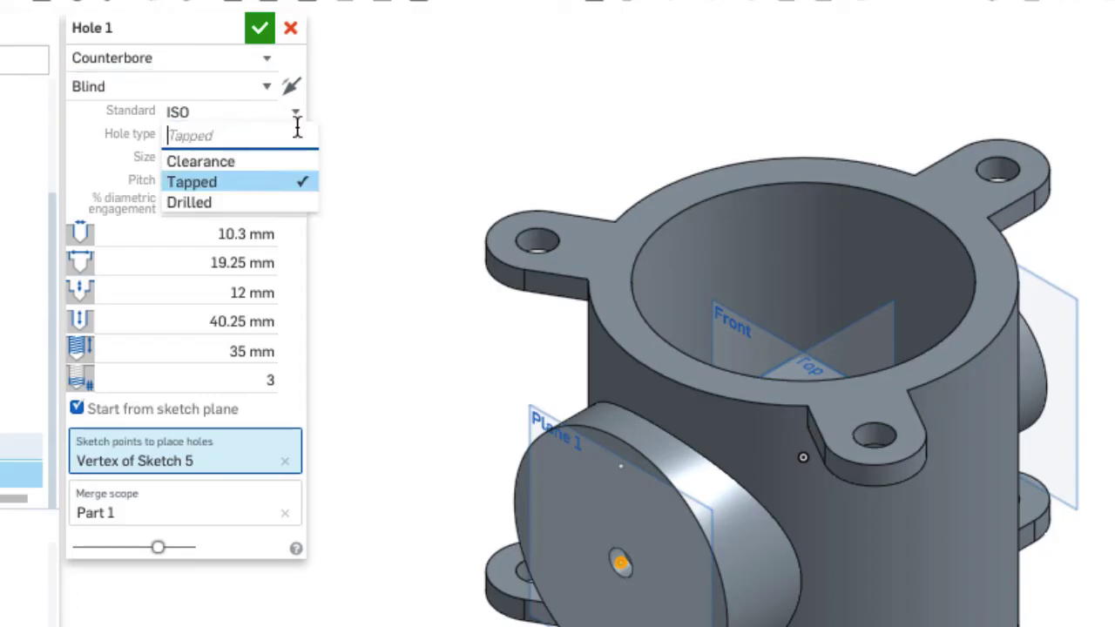
left_click(248, 162)
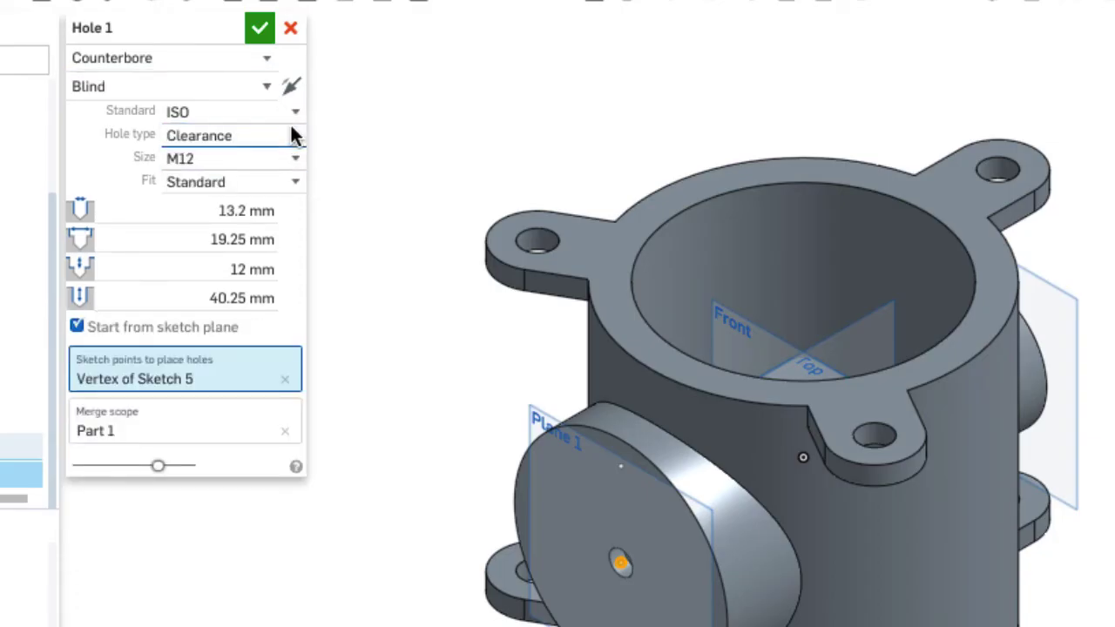
- Set the hole diameter to 60 mm and counterbore diameter to 100 mm
left_click(189, 210)
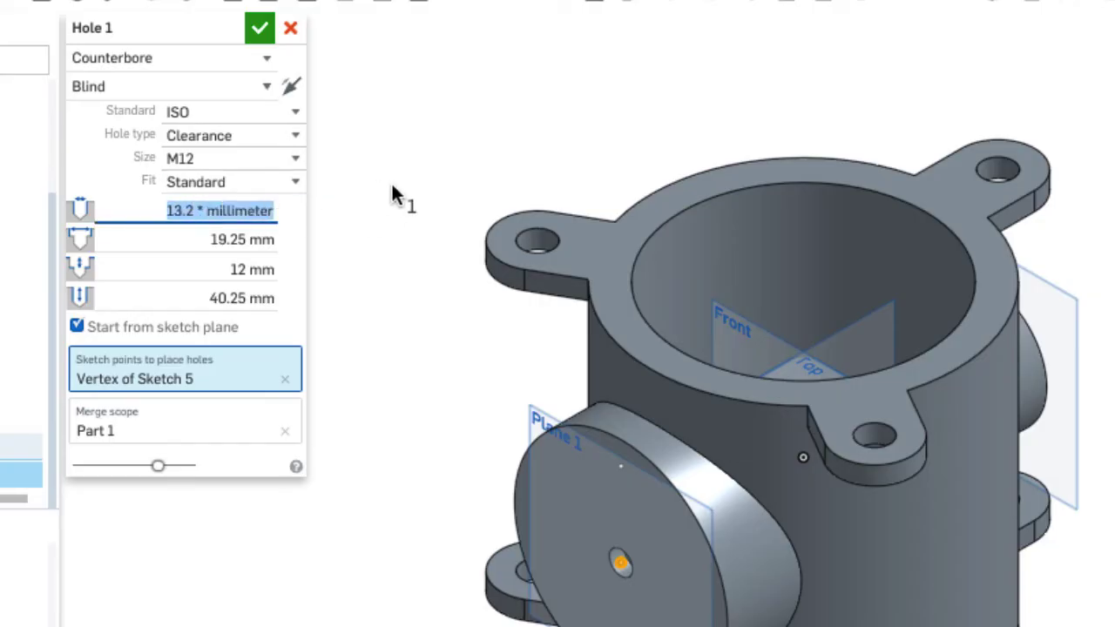
type("60")
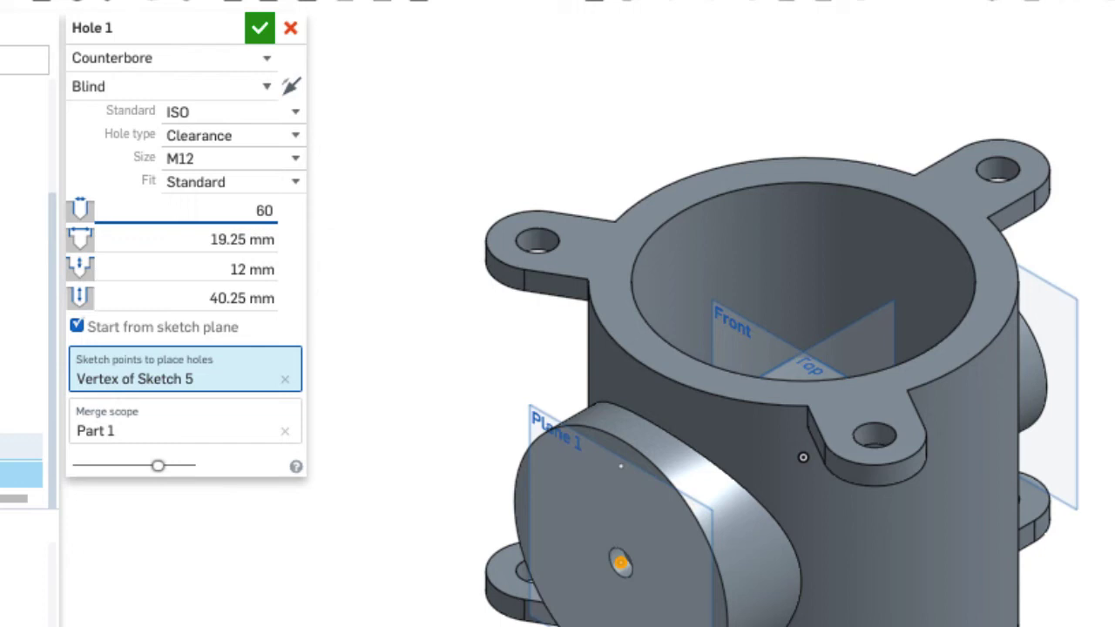
key("Return")
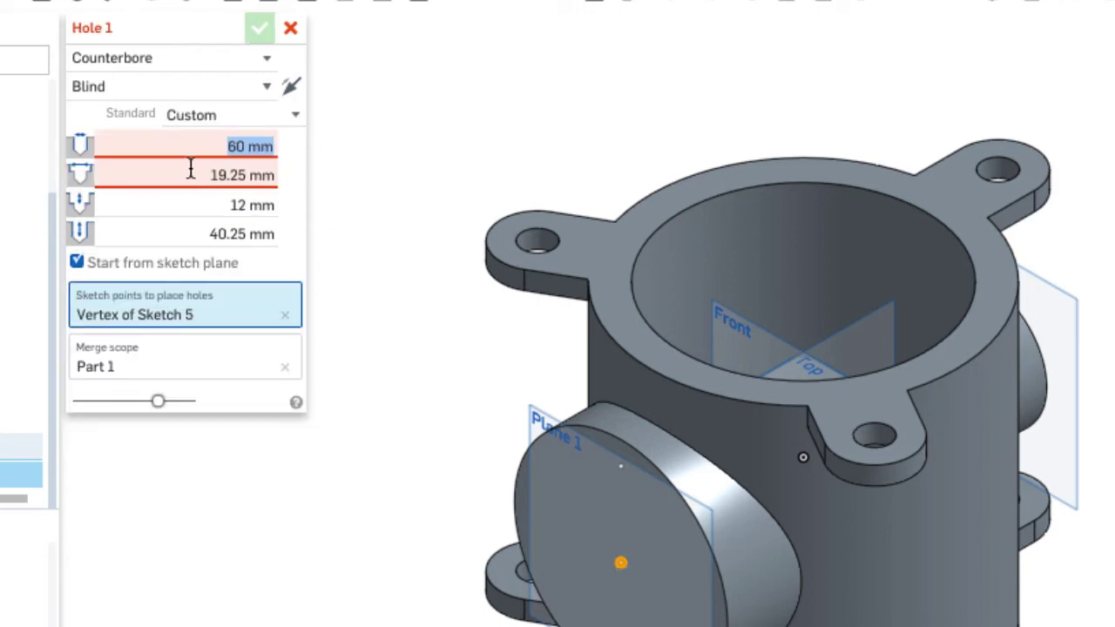
left_click(189, 173)
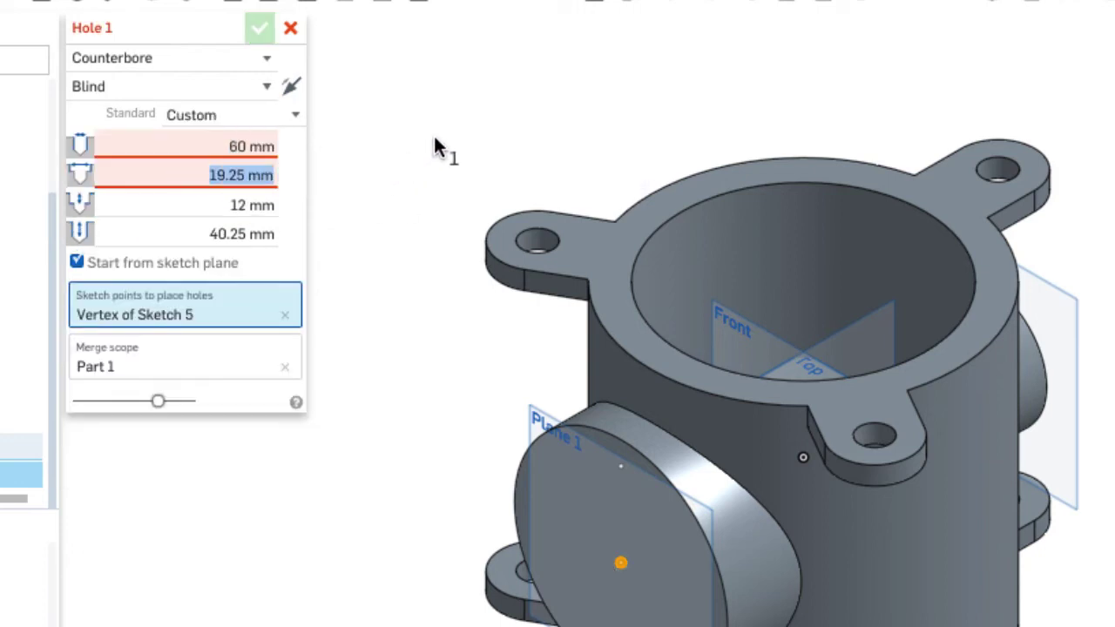
type("100")
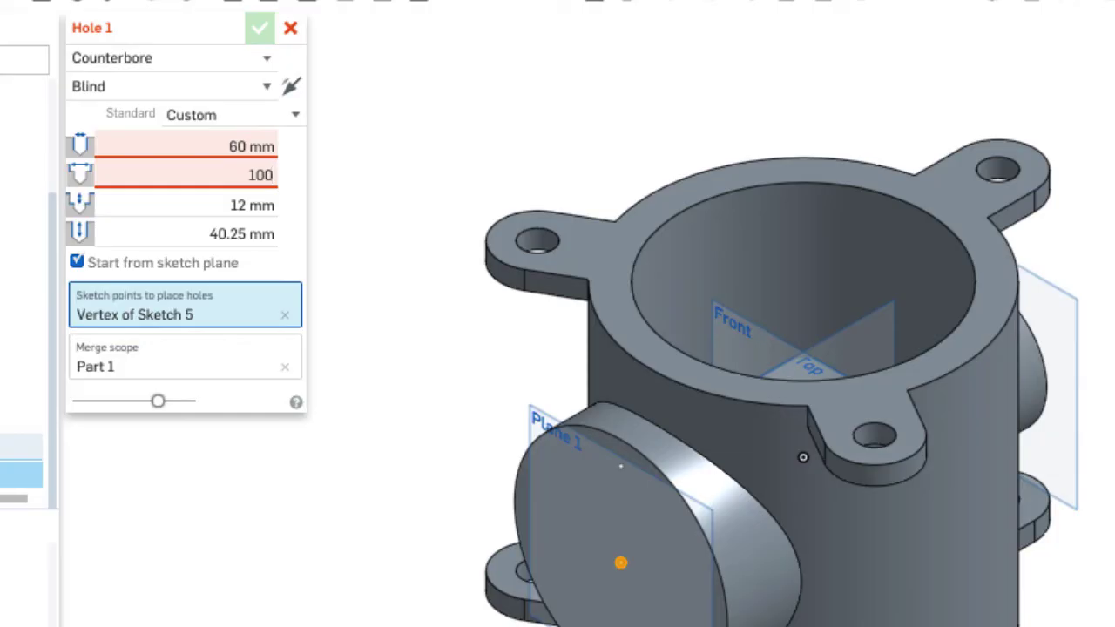
key("Return")
- Set the counterbore depth to 25 mm and overall hole depth to 275 mm
left_click(222, 204)
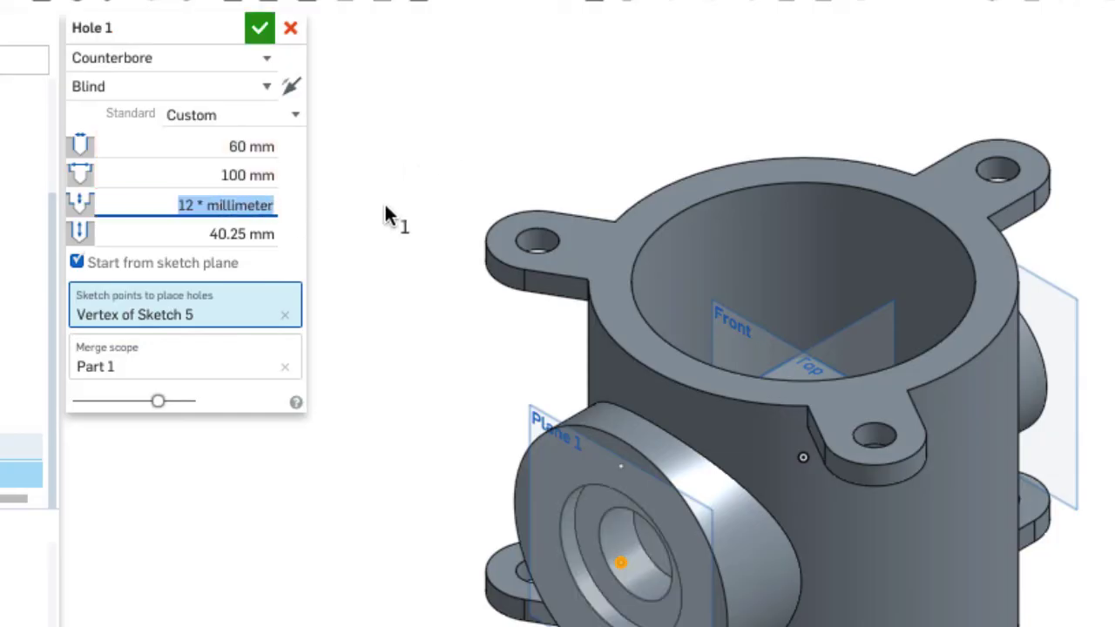
type("25")
key("Return")
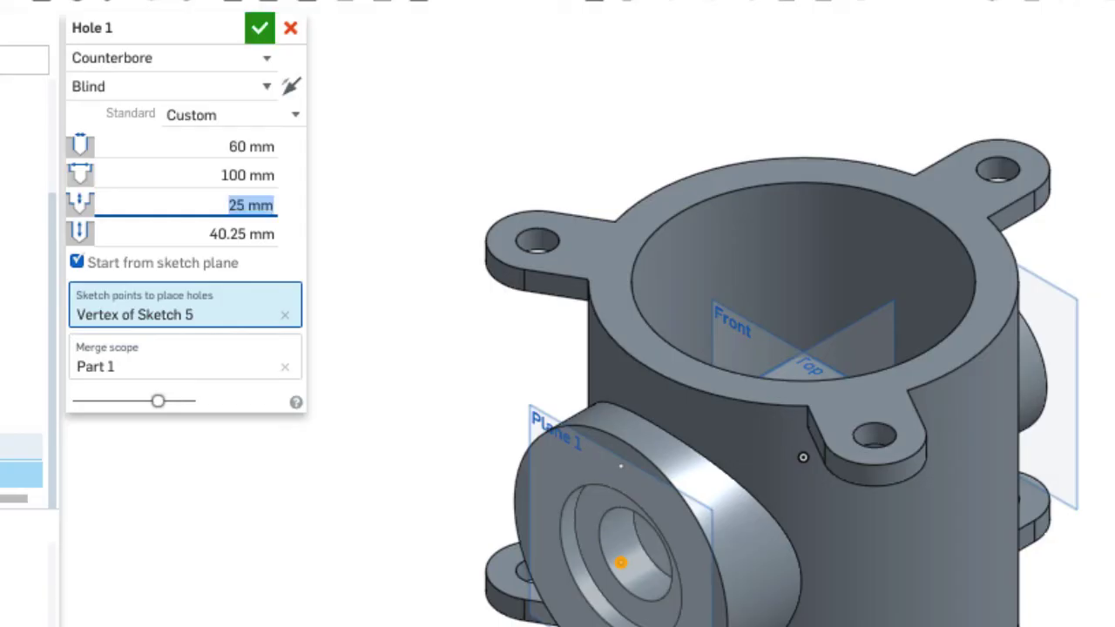
left_click(262, 233)
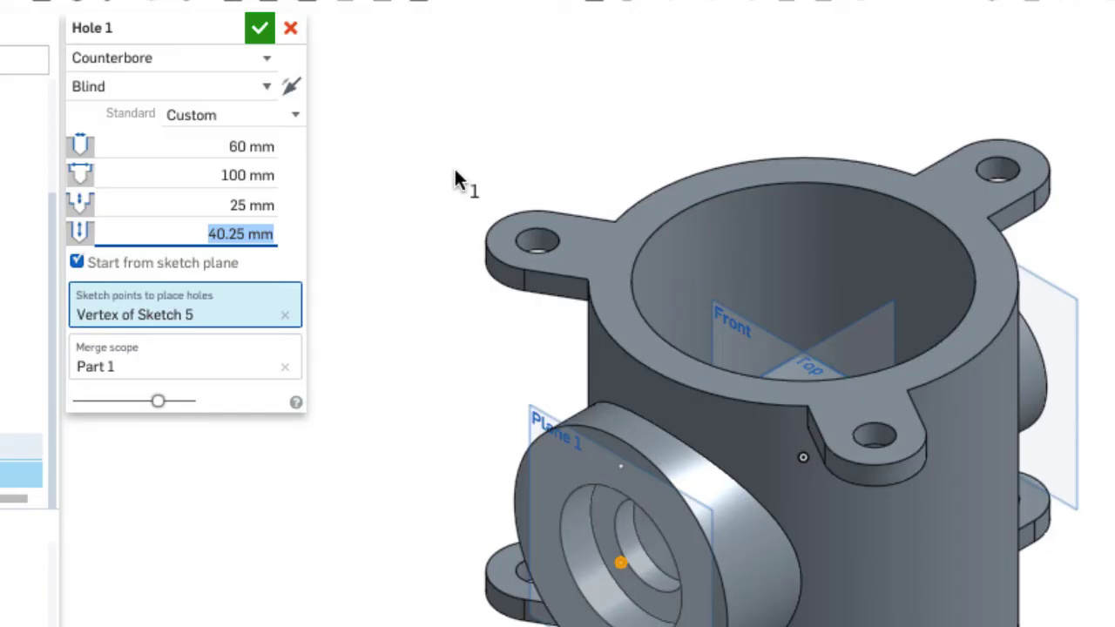
type("275")
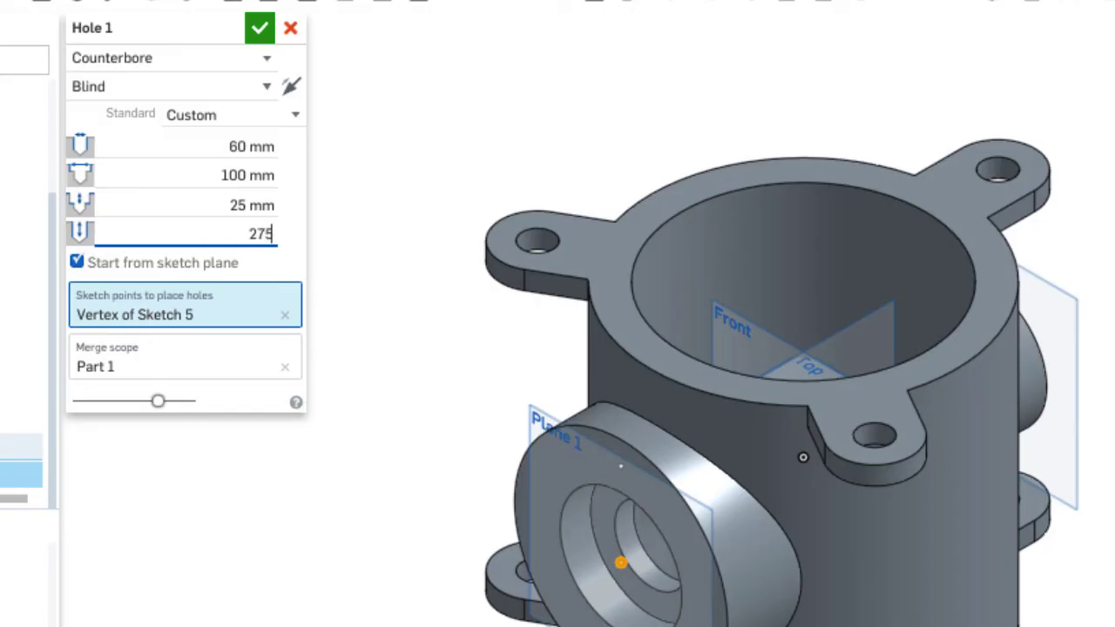
key("Return")
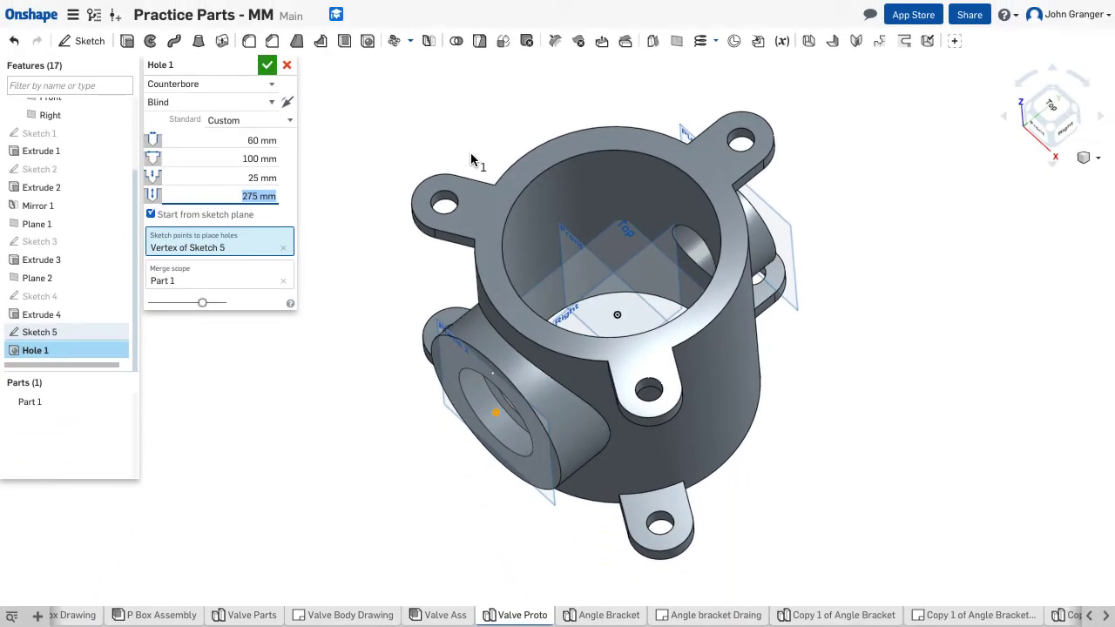
- Inspect the counterbore preview from several angles and accept Hole 1
right_click_drag(470, 152, 519, 94)
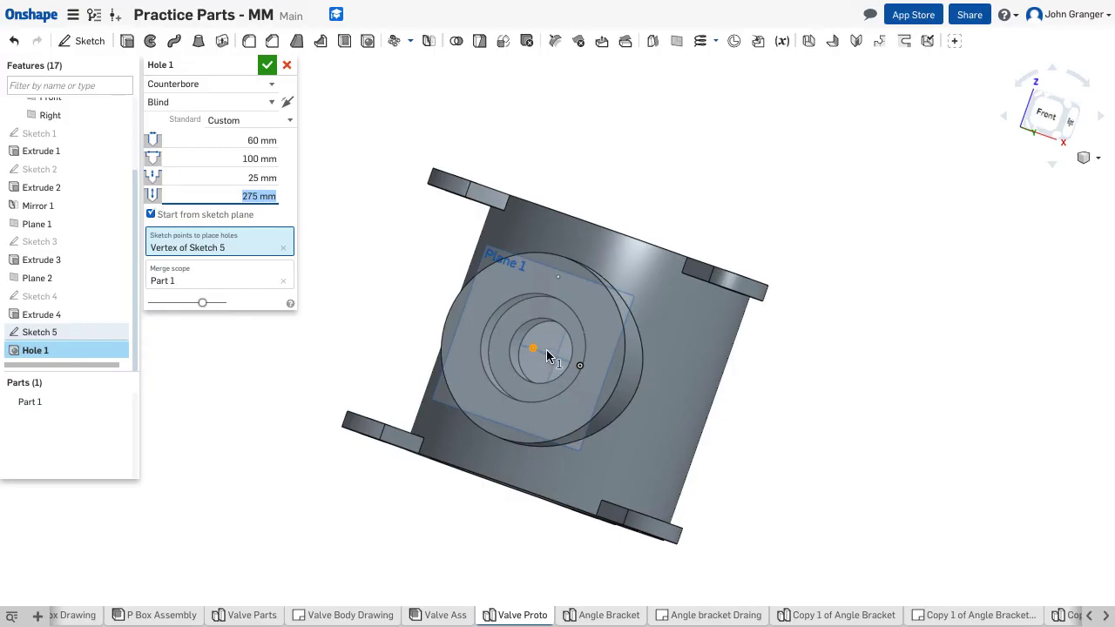
right_click_drag(563, 149, 720, 279)
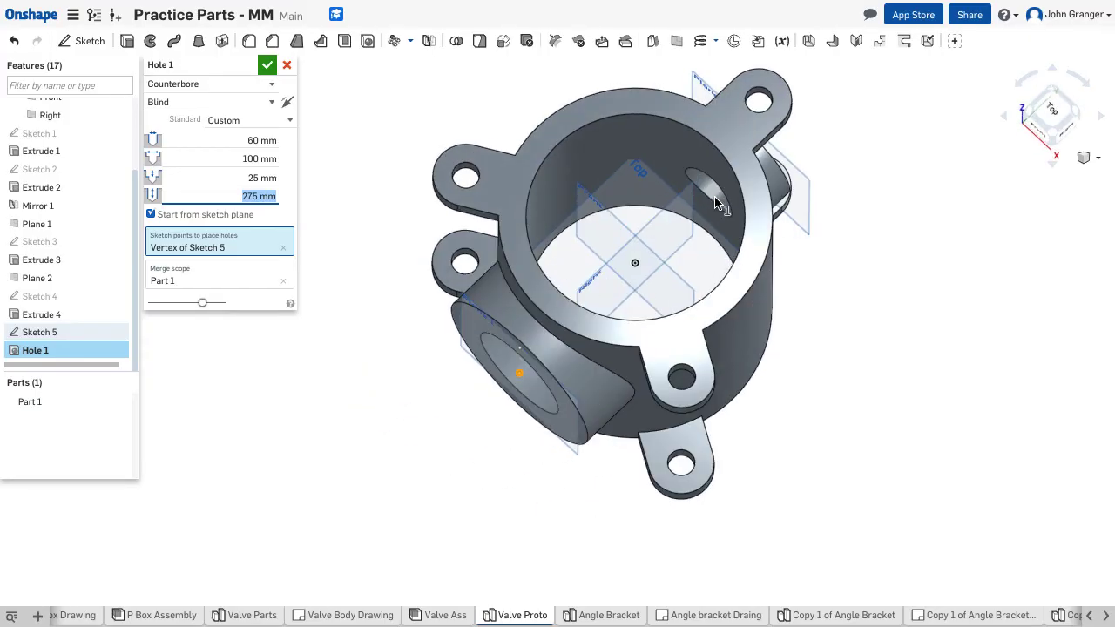
right_click_drag(714, 202, 835, 209)
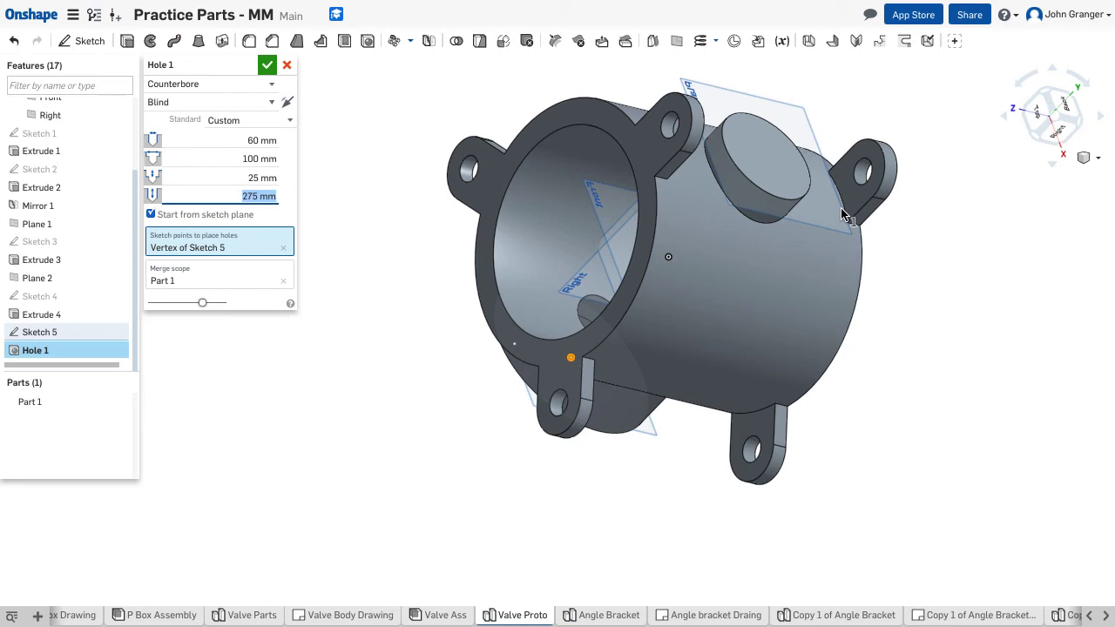
right_click_drag(343, 189, 375, 154)
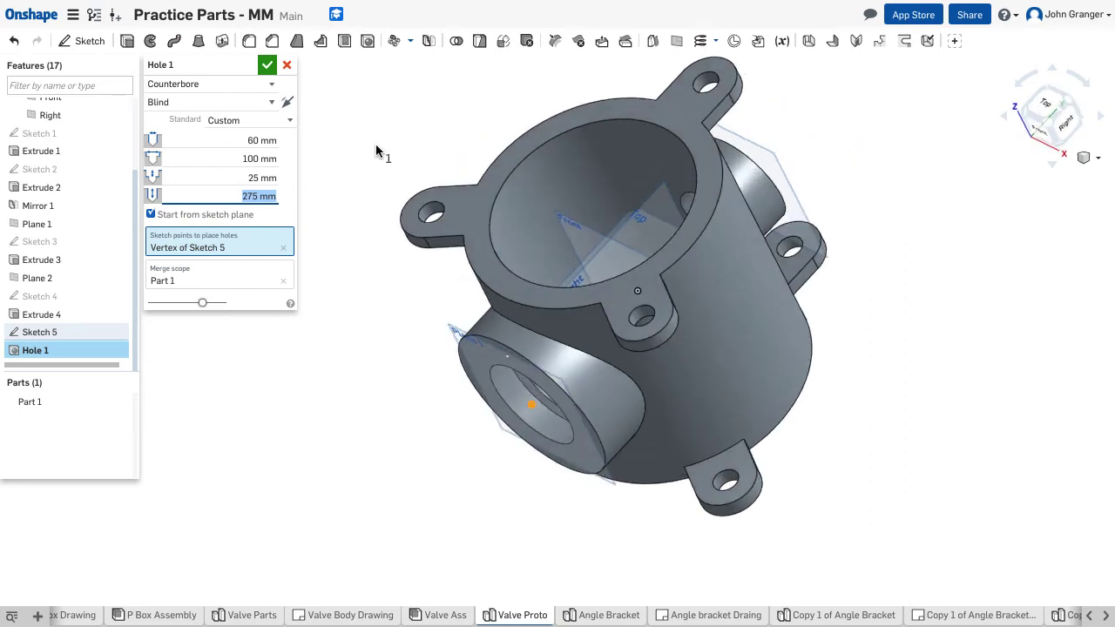
left_click(269, 65)
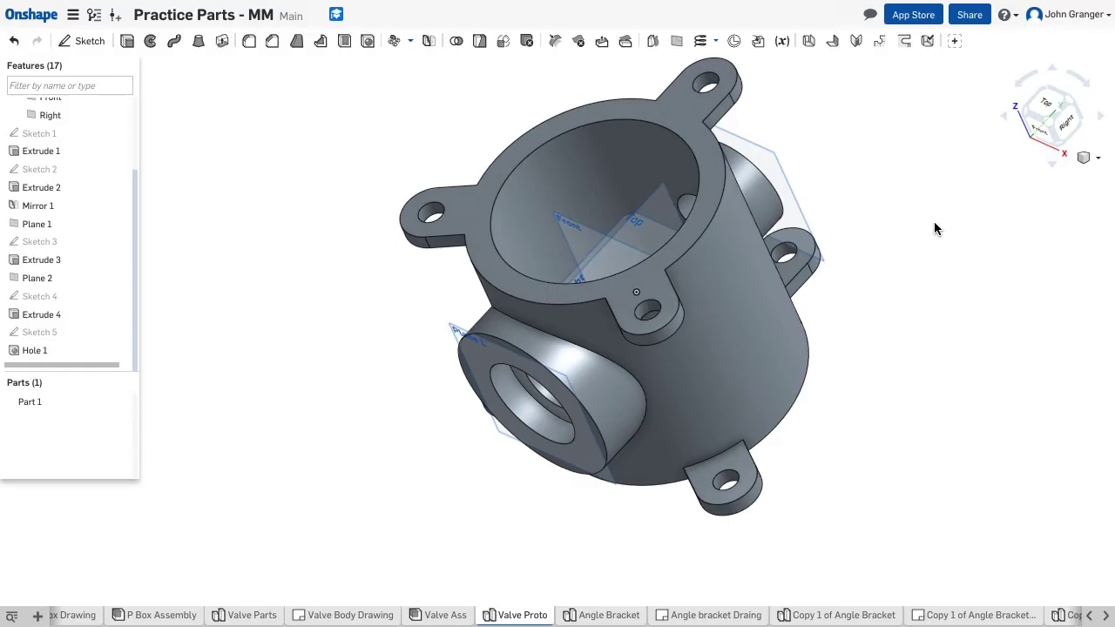
left_click(1098, 158)
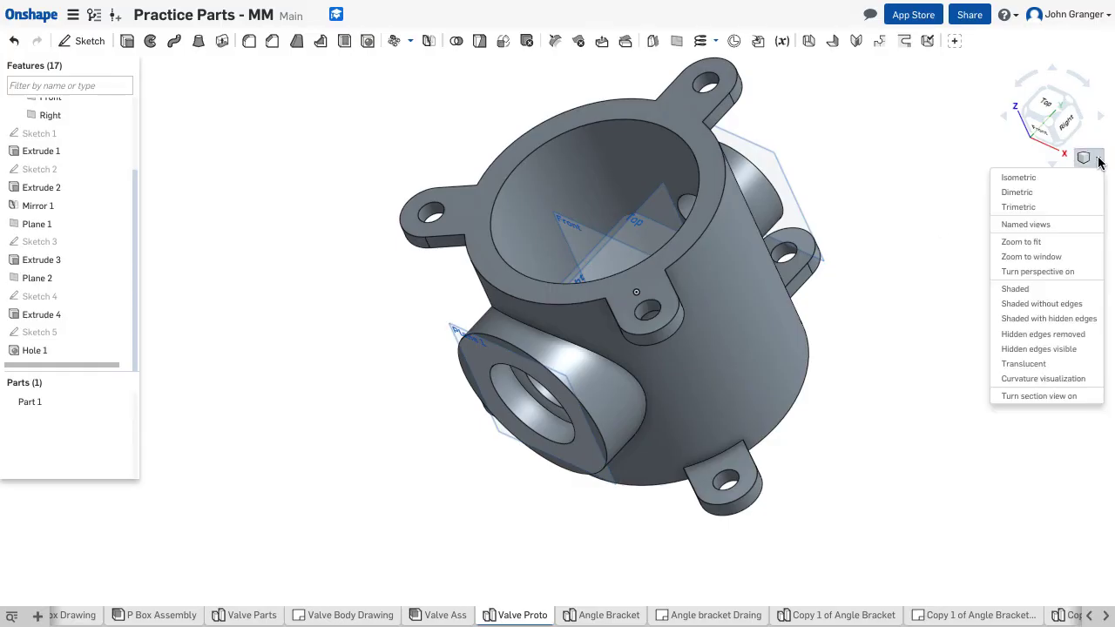
left_click(1070, 398)
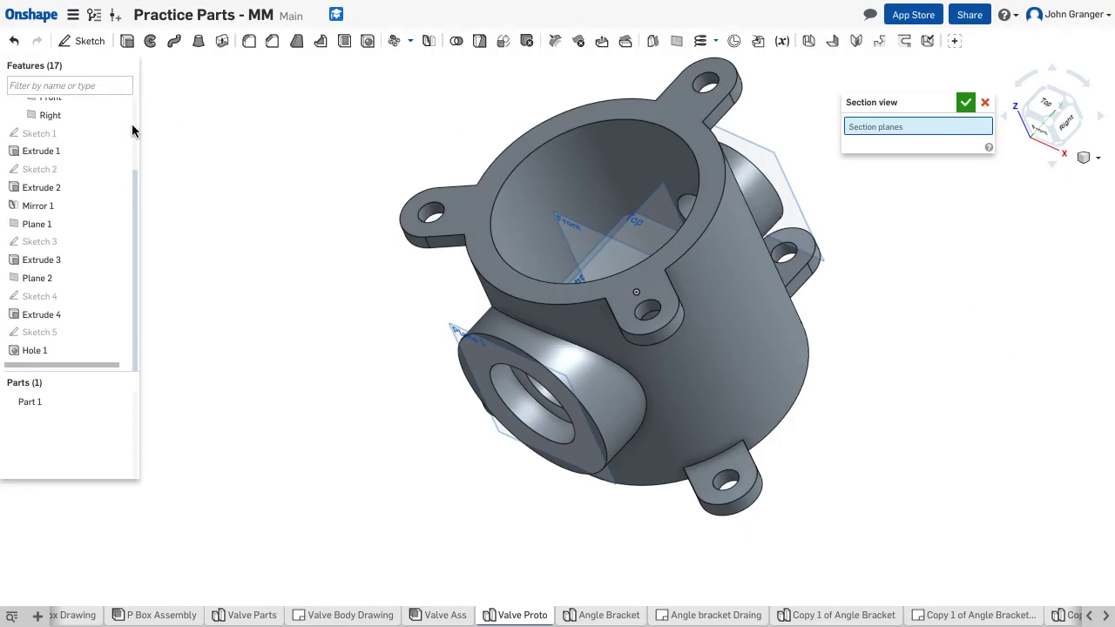
left_click(82, 116)
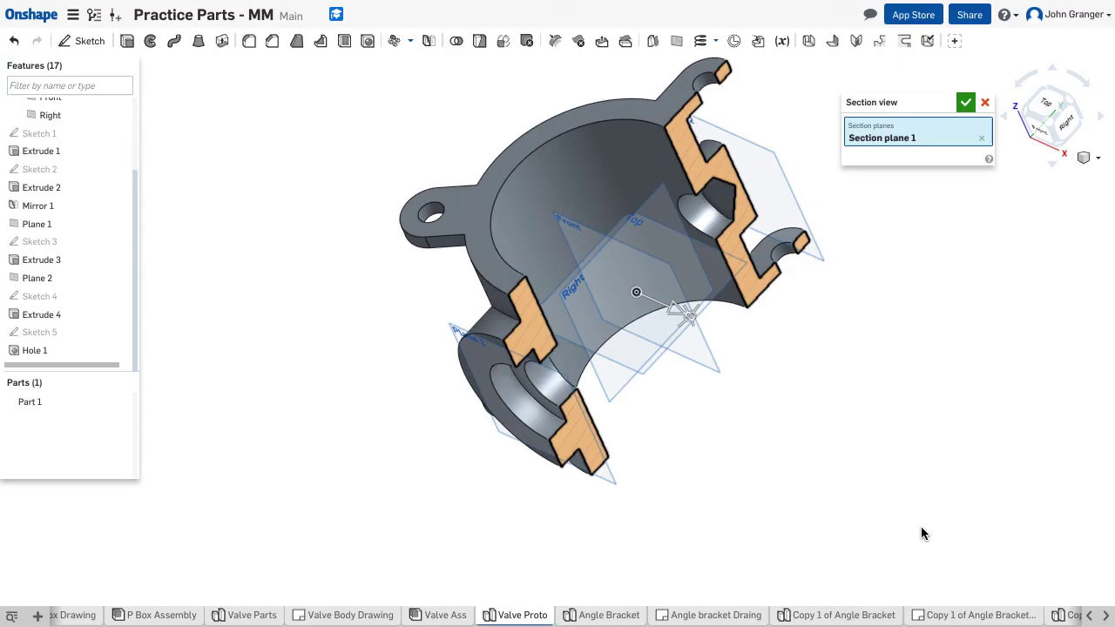
right_click(910, 373)
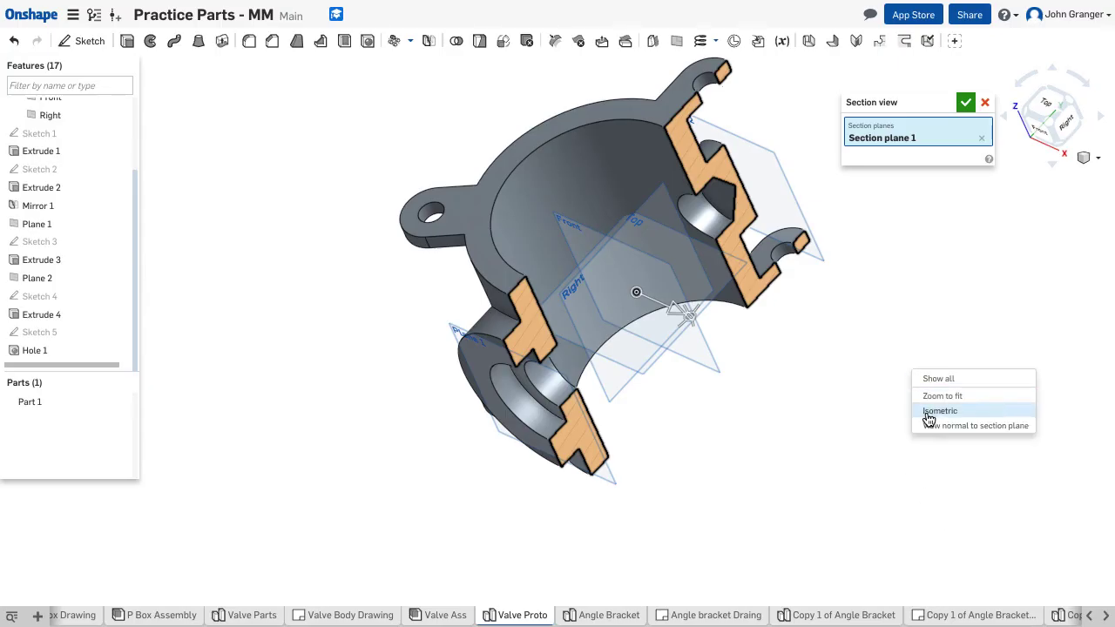
left_click(933, 428)
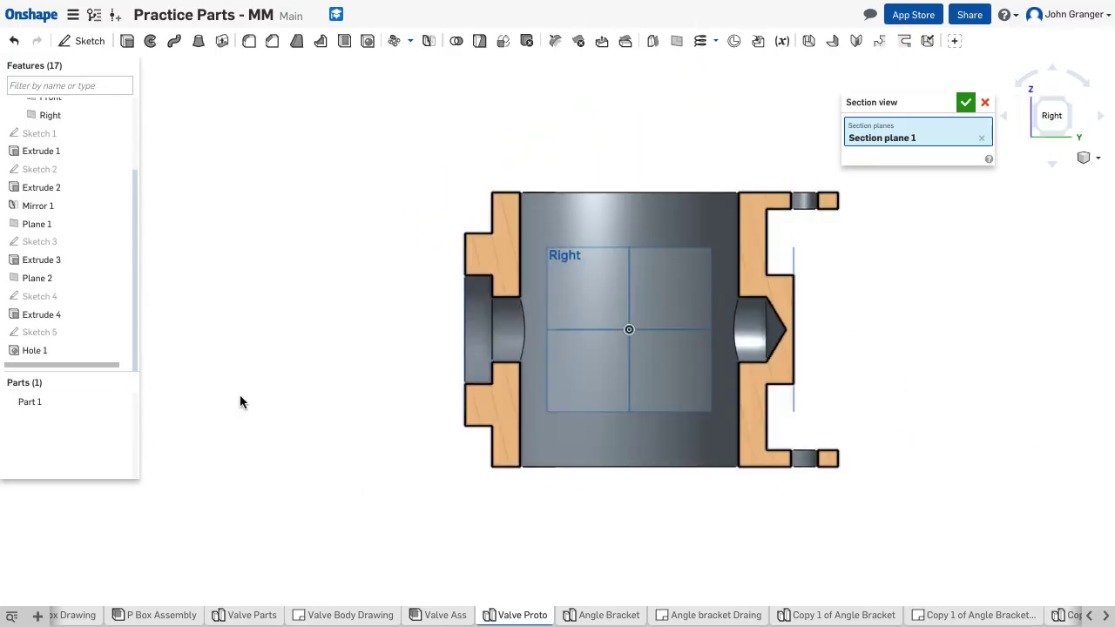
left_click(981, 103)
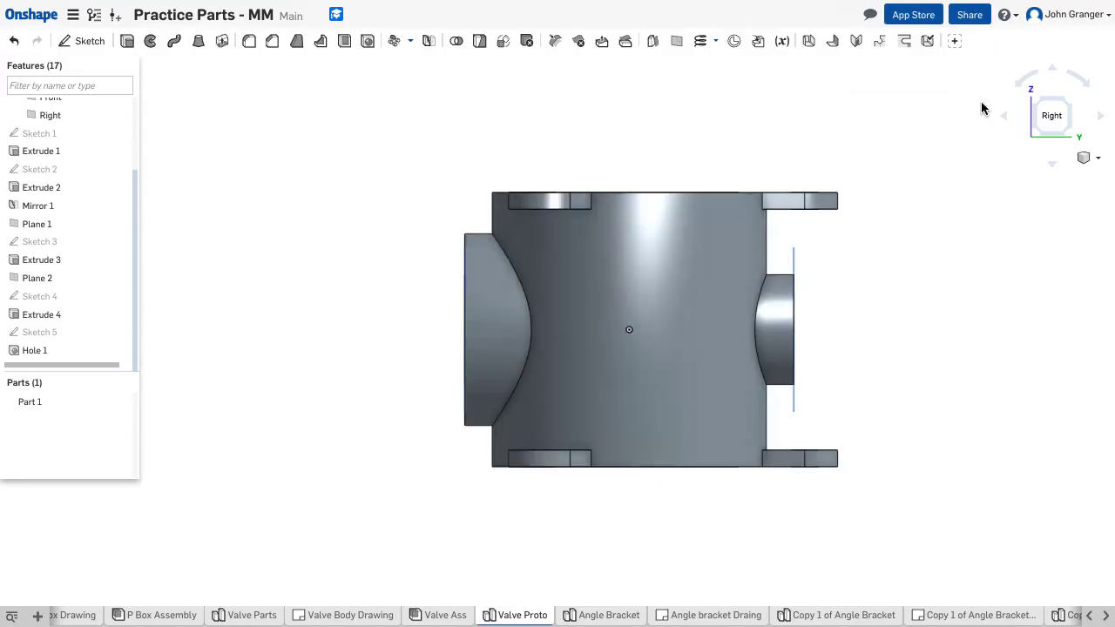
- Switch to isometric then front view and make Sketch 5 visible on the side boss
right_click(221, 191)
left_click(249, 249)
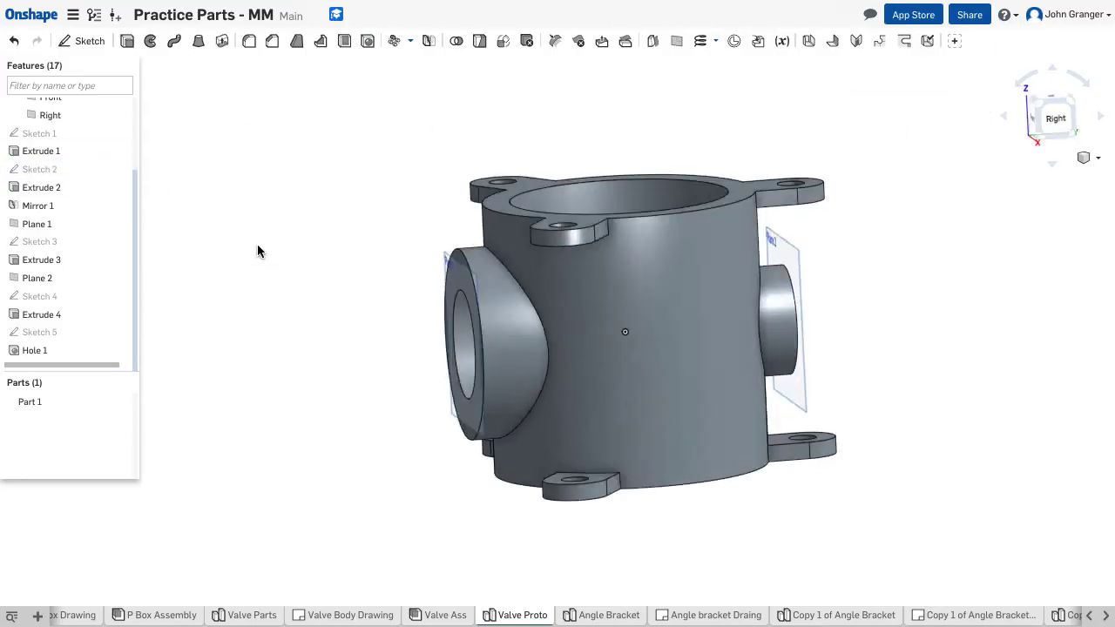
key("shift+1")
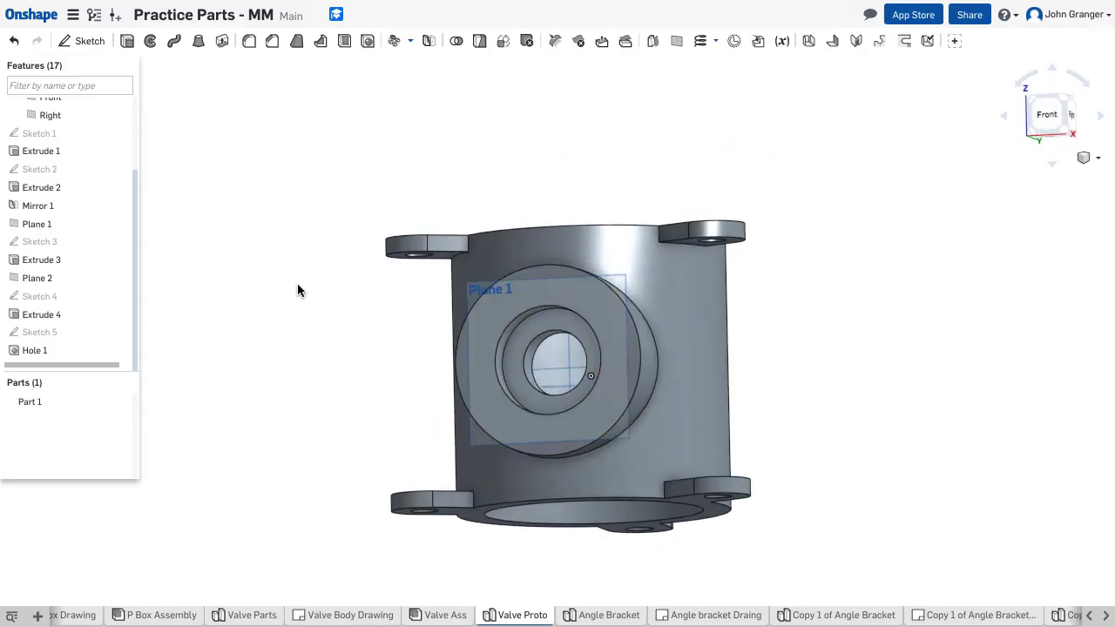
right_click_drag(291, 304, 265, 324)
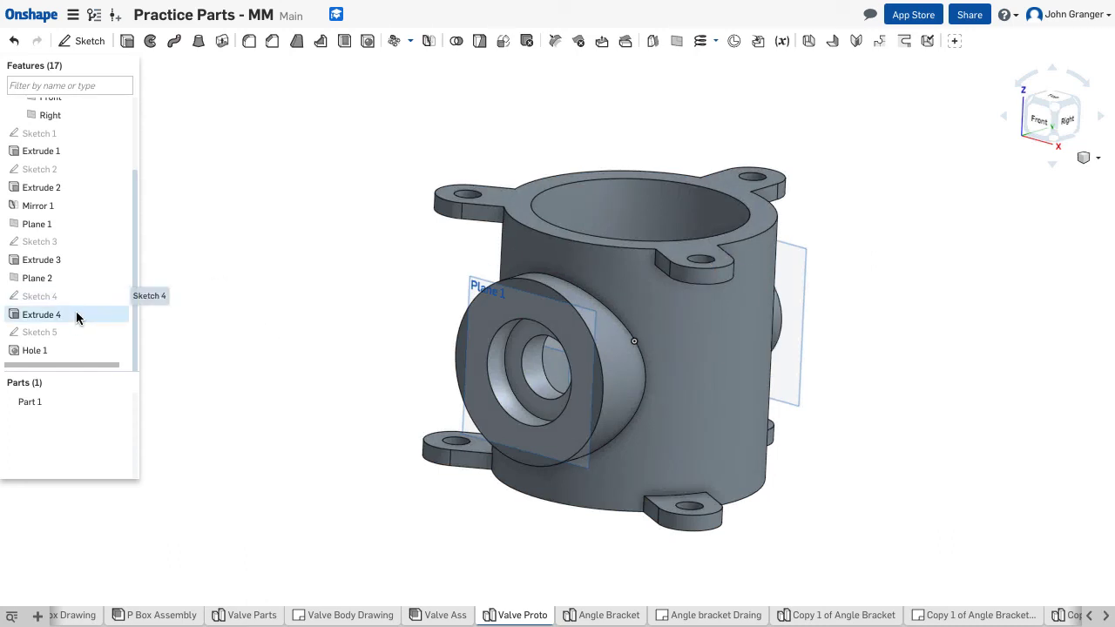
left_click(121, 332)
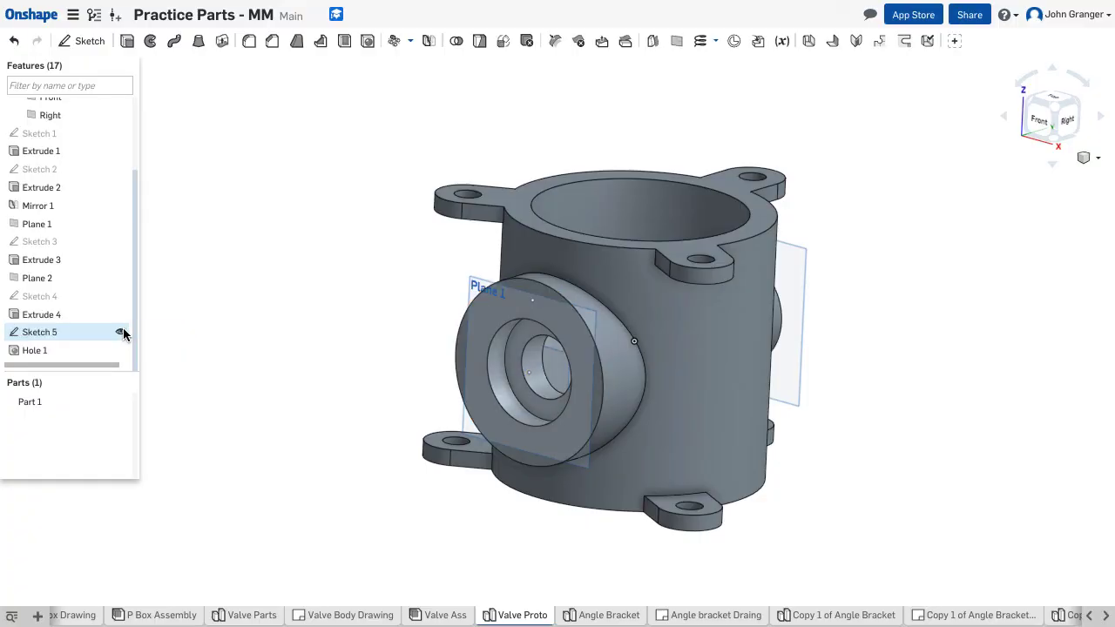
right_click_drag(259, 307, 292, 319)
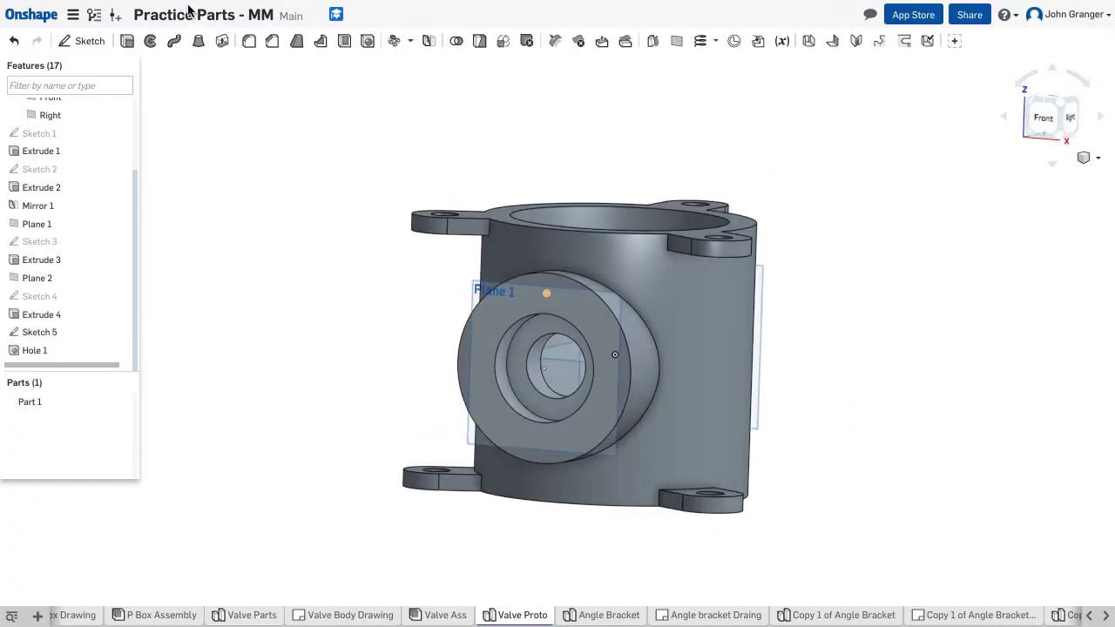
- Place a new simple hole at a Sketch 5 point on the side boss
left_click(368, 41)
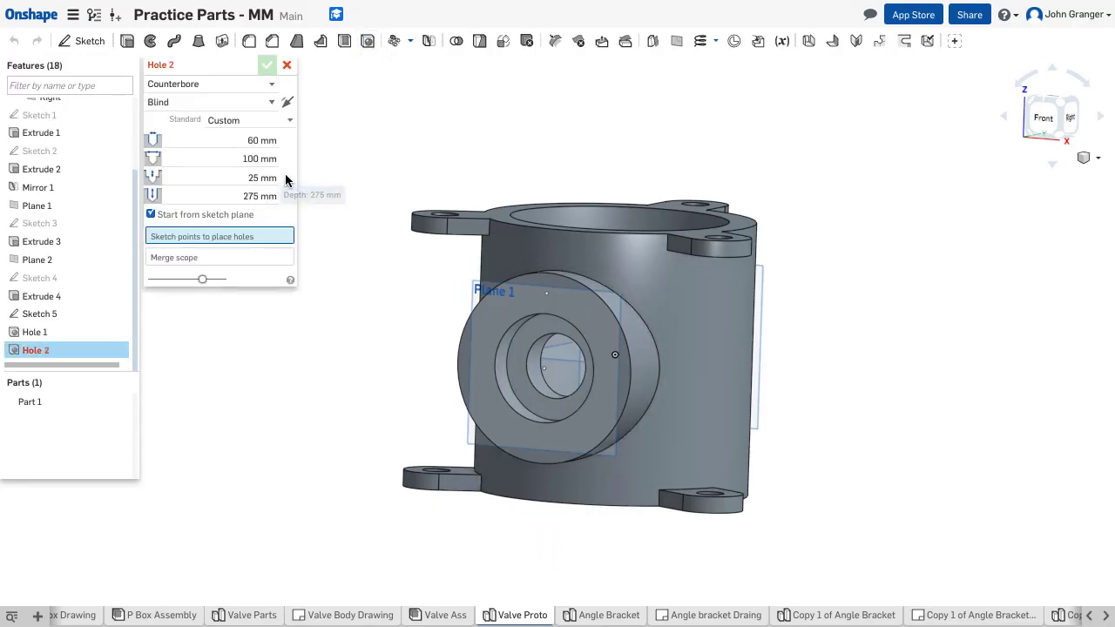
left_click(546, 295)
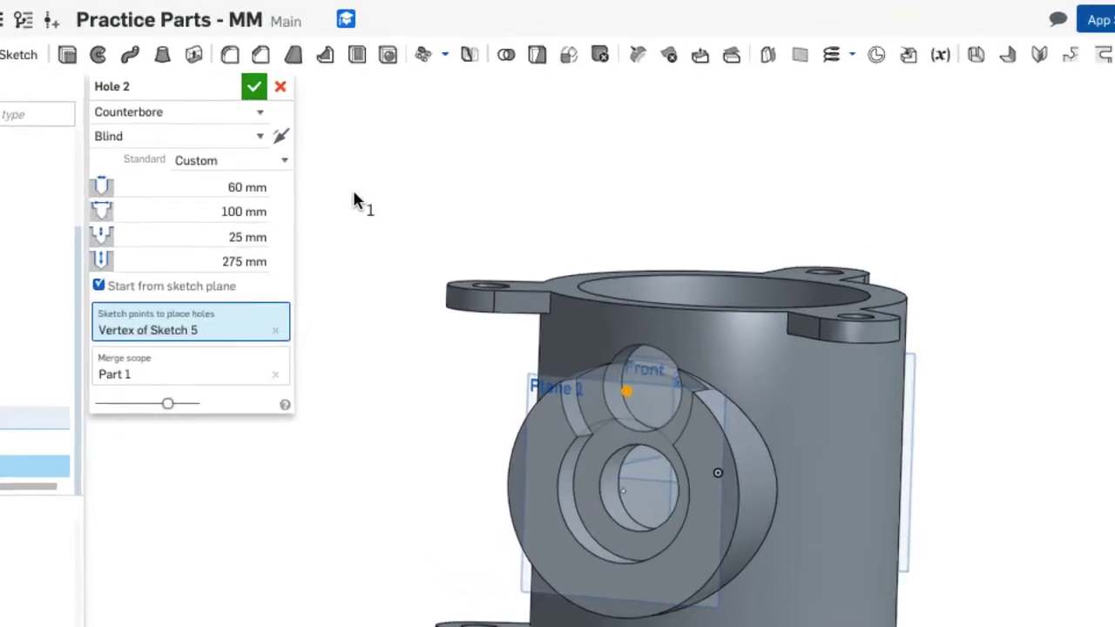
left_click(258, 111)
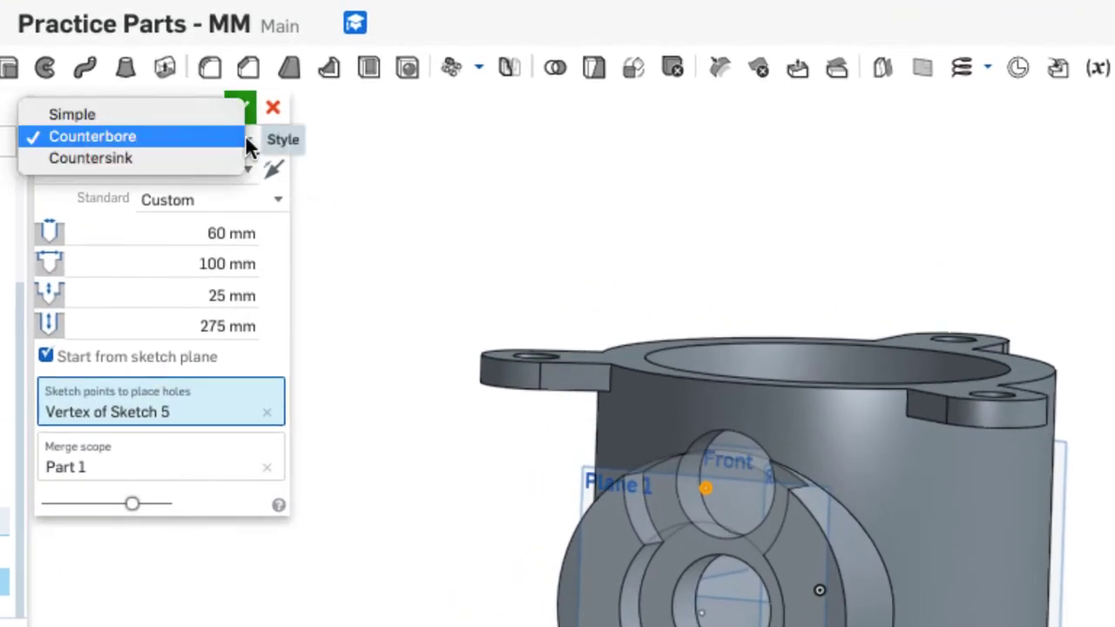
left_click(210, 116)
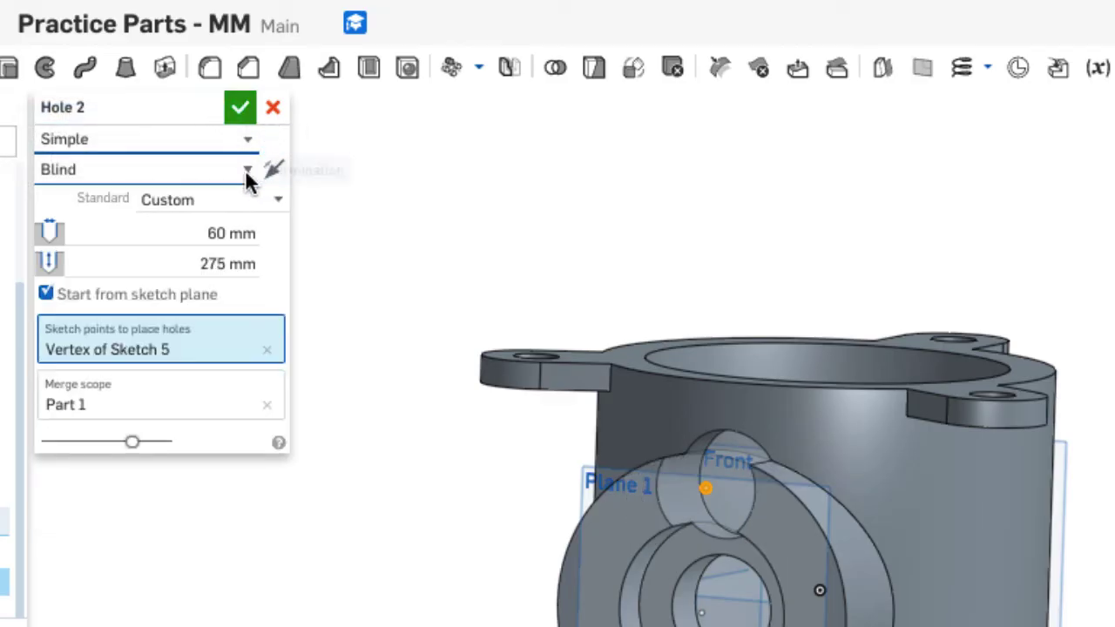
- Set the hole to the ISO standard, tapped type, M12 thread size
left_click(277, 205)
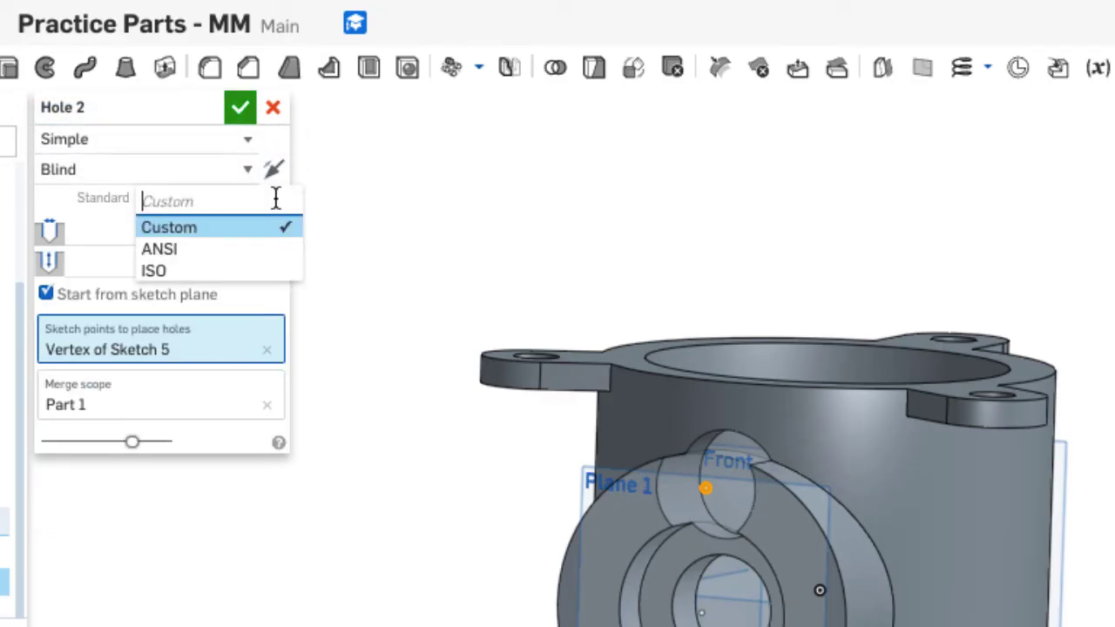
left_click(235, 272)
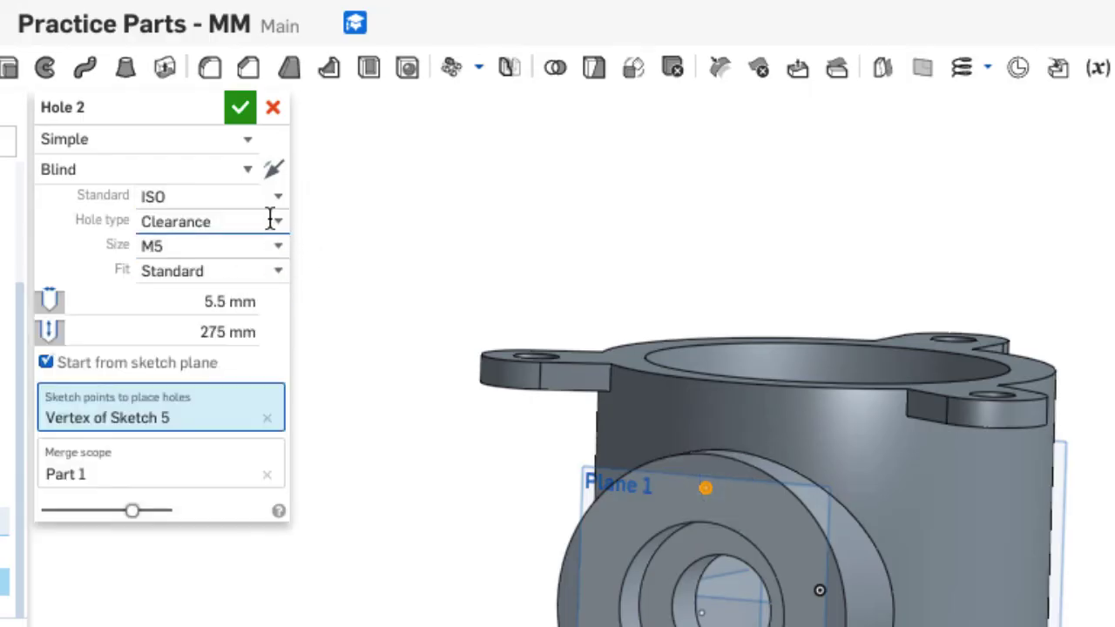
left_click(270, 219)
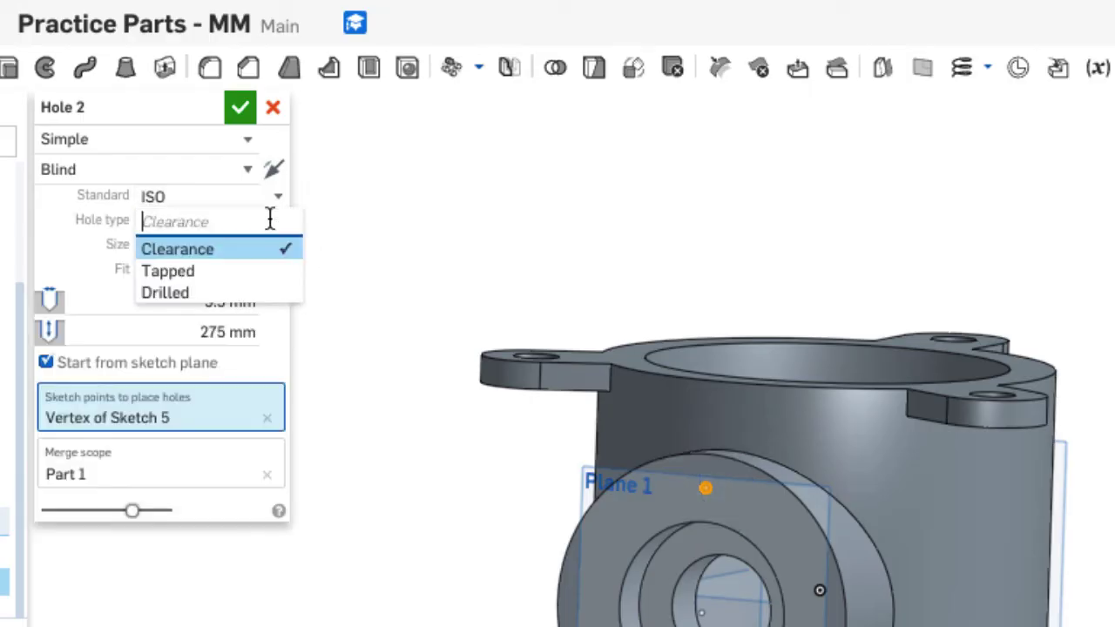
left_click(247, 270)
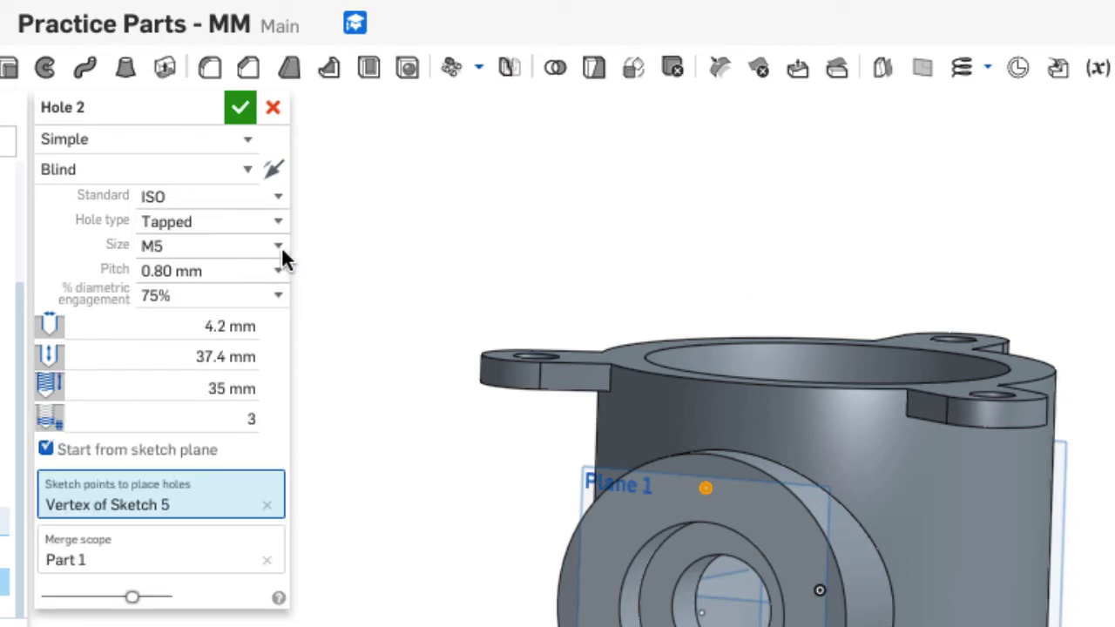
left_click(277, 246)
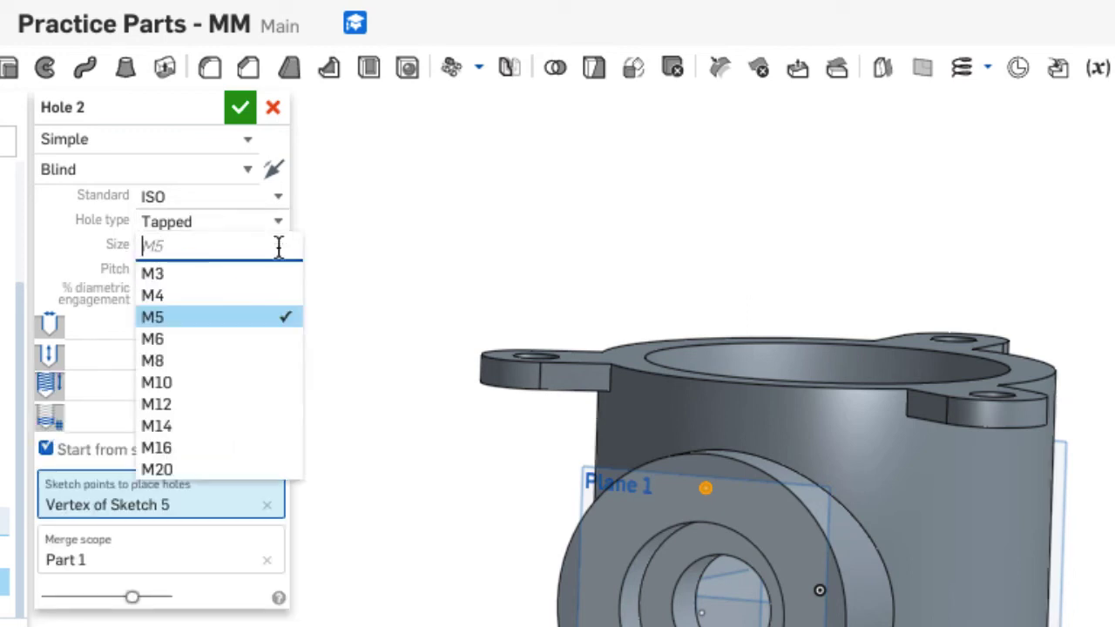
left_click(212, 404)
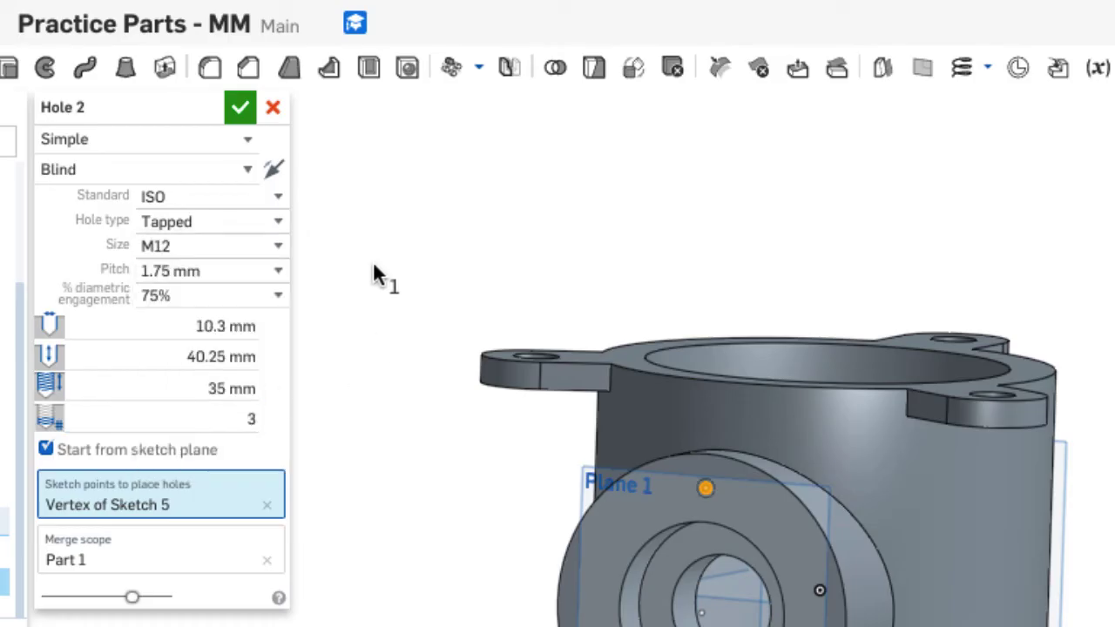
- Set the tapped depth to 35 mm and accept Hole 2
left_click(193, 386)
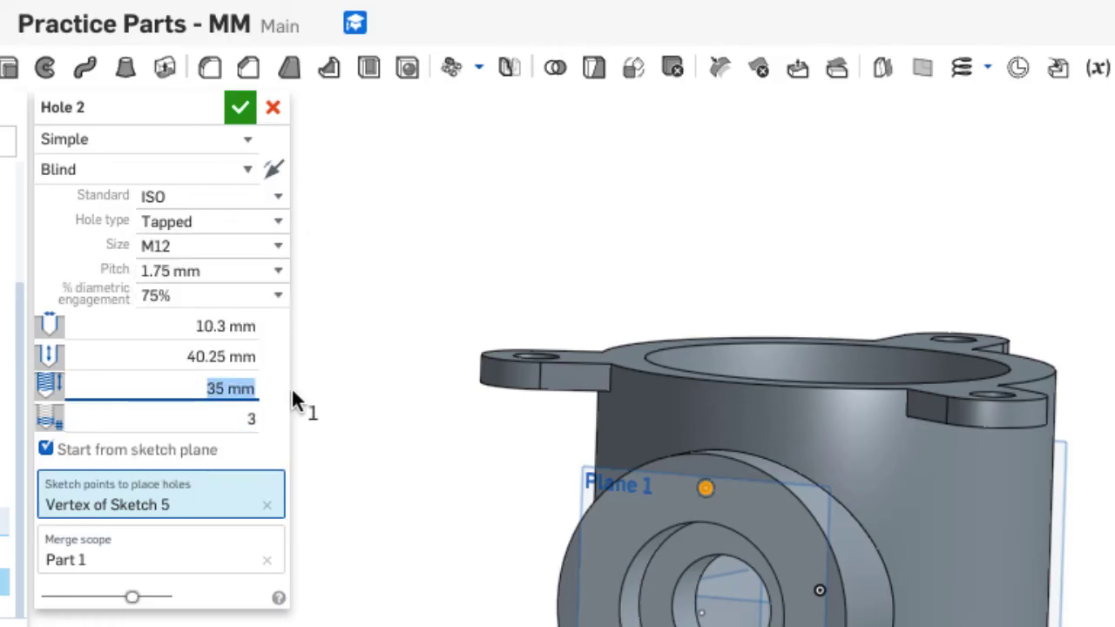
type("35")
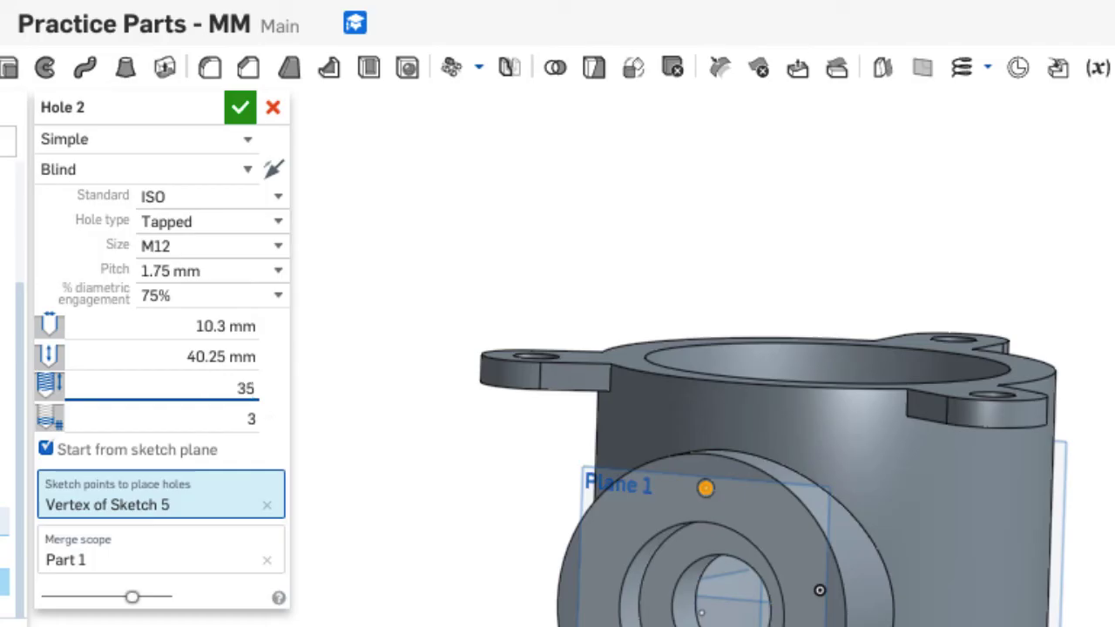
key("Return")
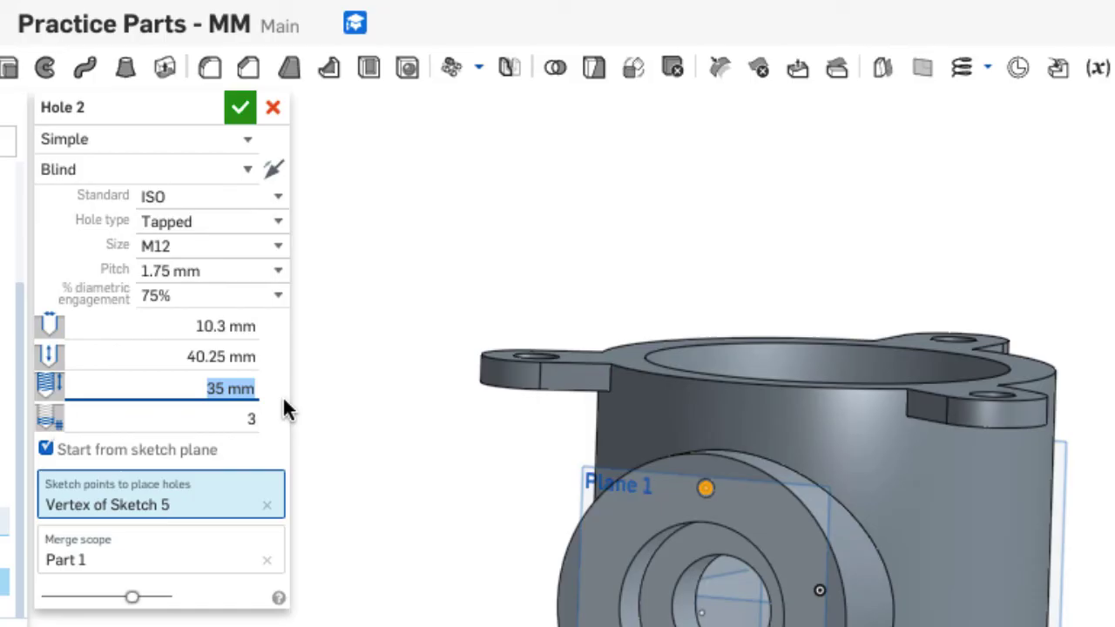
key("Return")
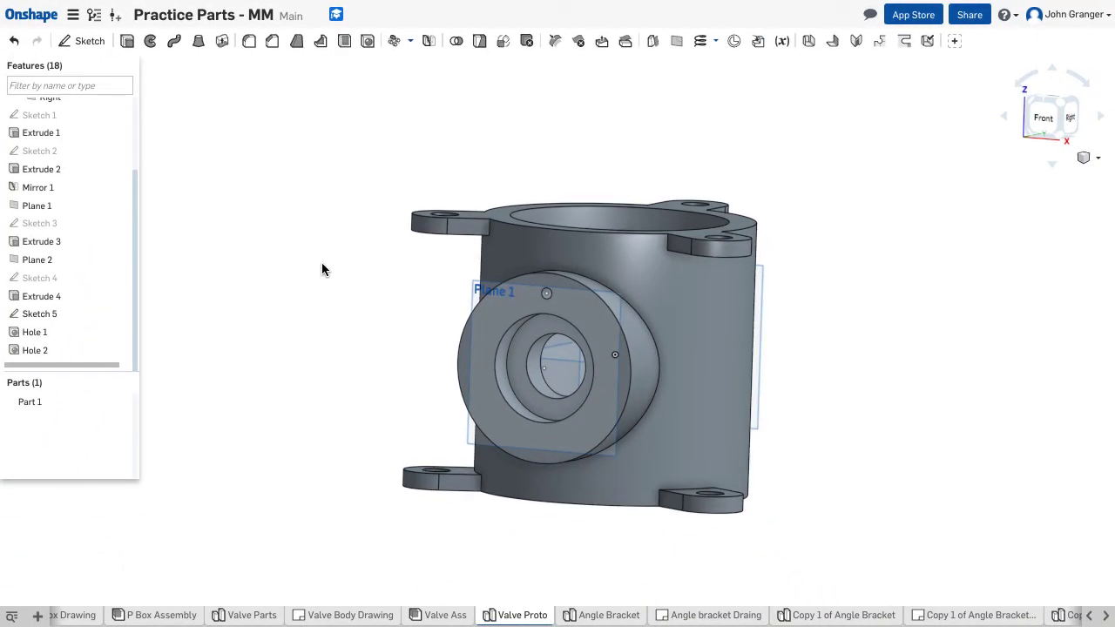
key("shift+1")
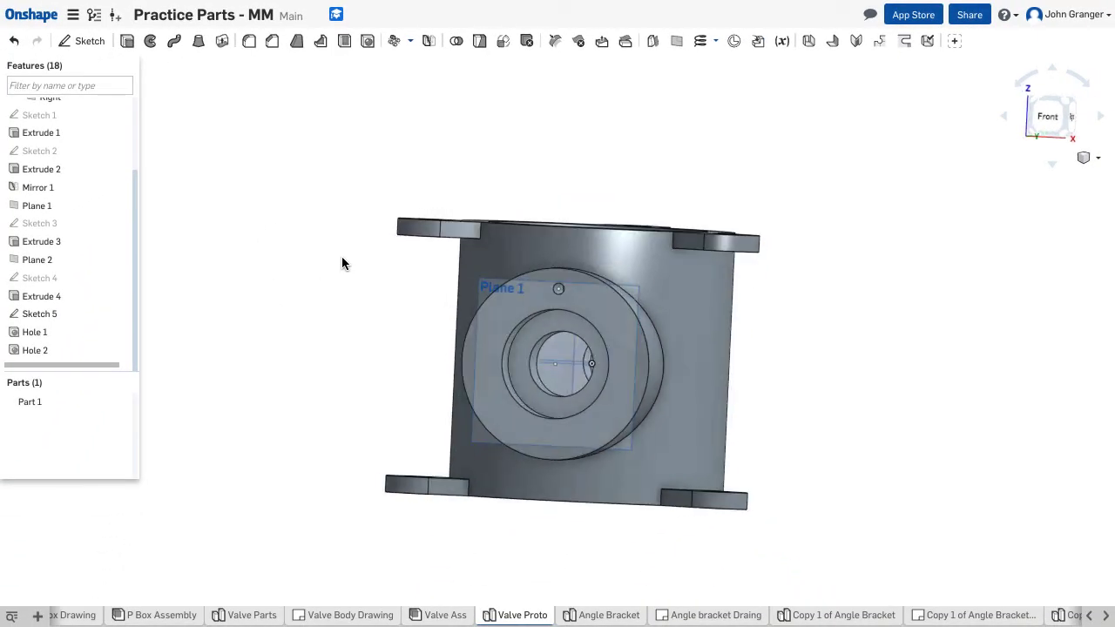
mouse_move(344, 261)
right_mouse_down()
mouse_move(361, 266)
mouse_move(354, 257)
right_mouse_up()
key("shift+7")
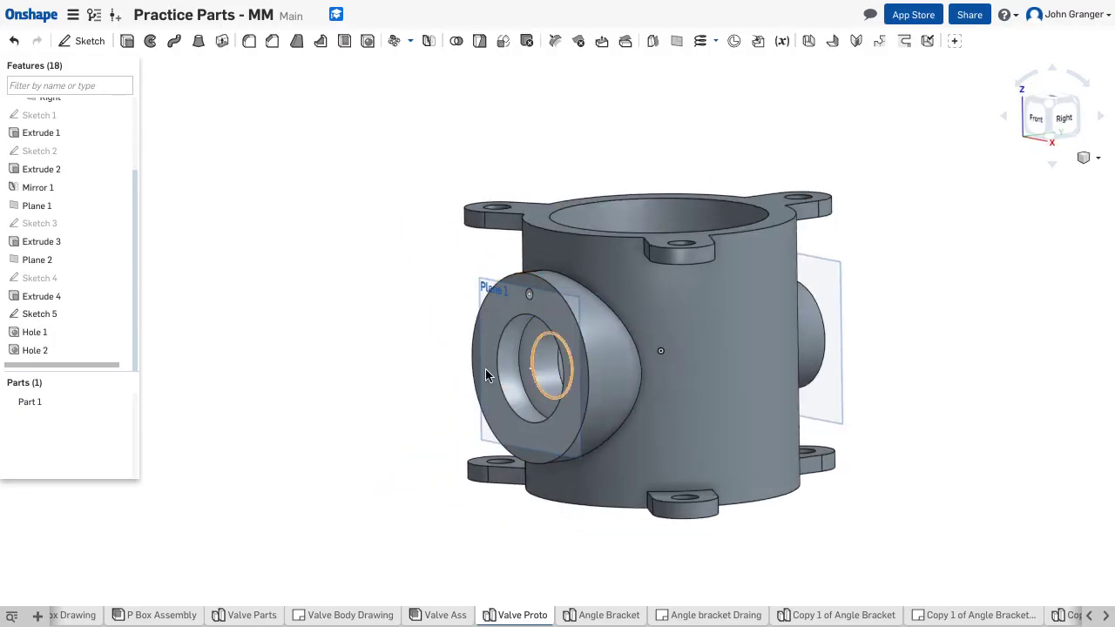
mouse_move(298, 294)
right_mouse_down()
mouse_move(320, 302)
mouse_move(304, 293)
right_mouse_up()
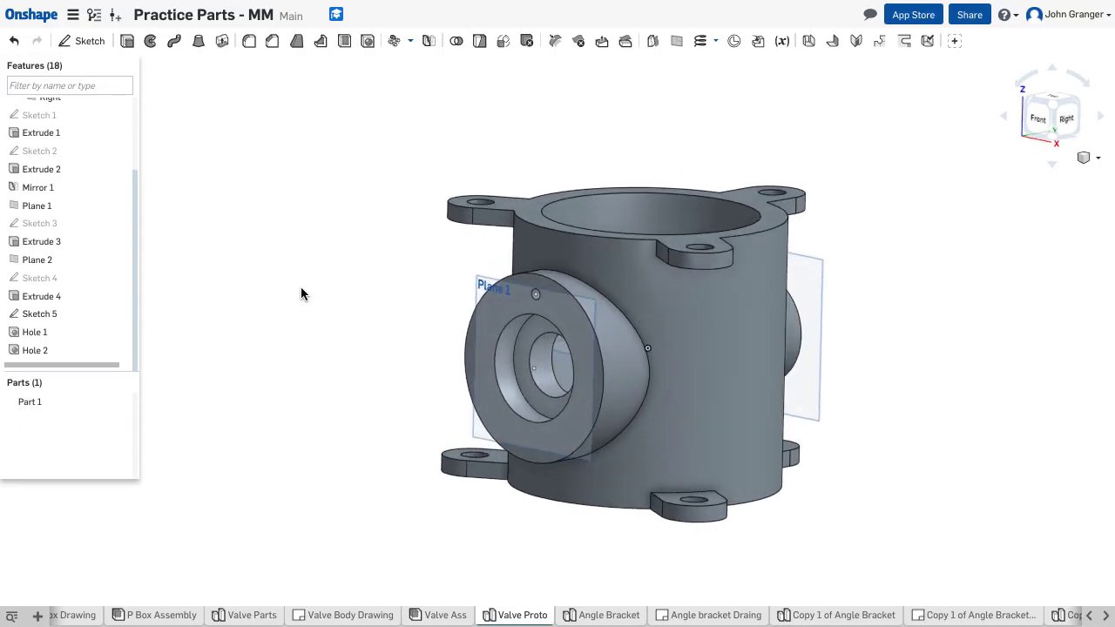
- Start a new sketch on the Right plane and view it face-on
left_click(96, 42)
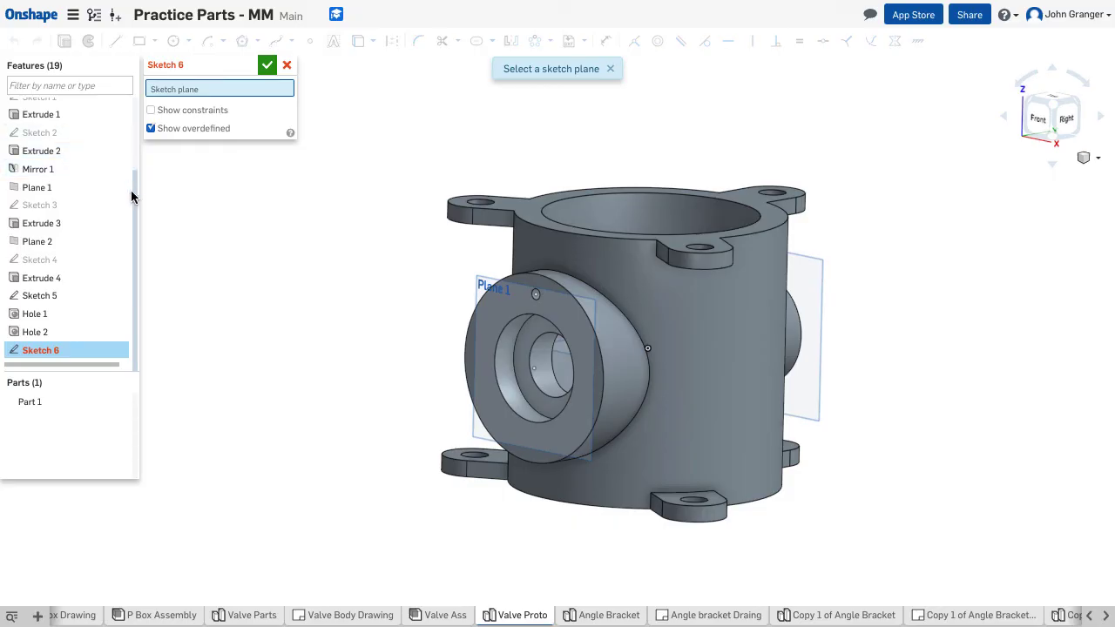
scroll(133, 196, "up", 3)
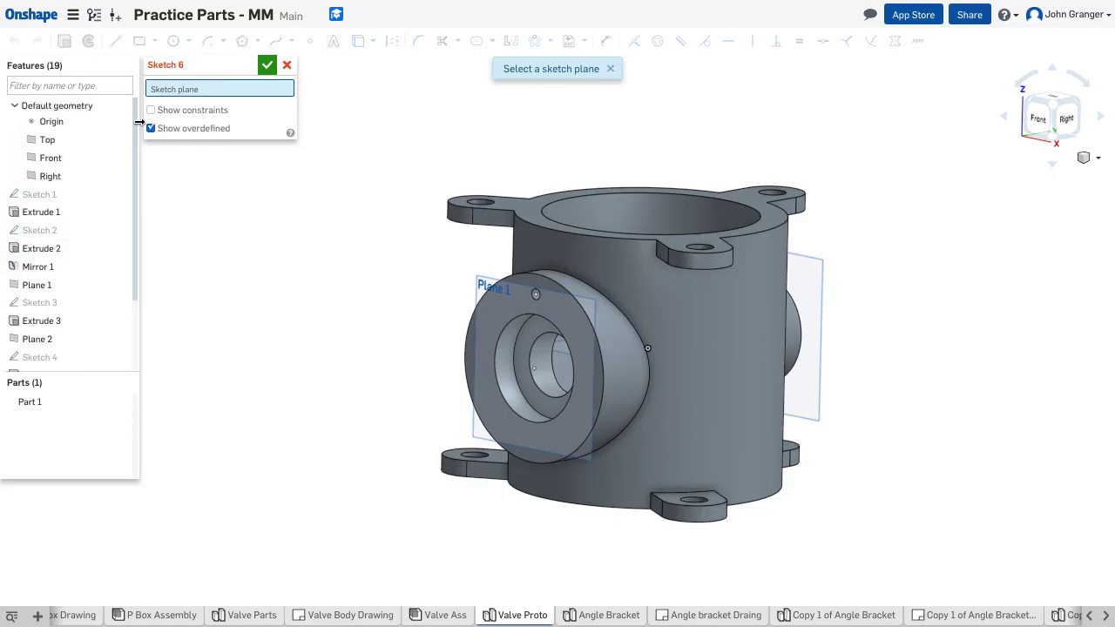
left_click(48, 177)
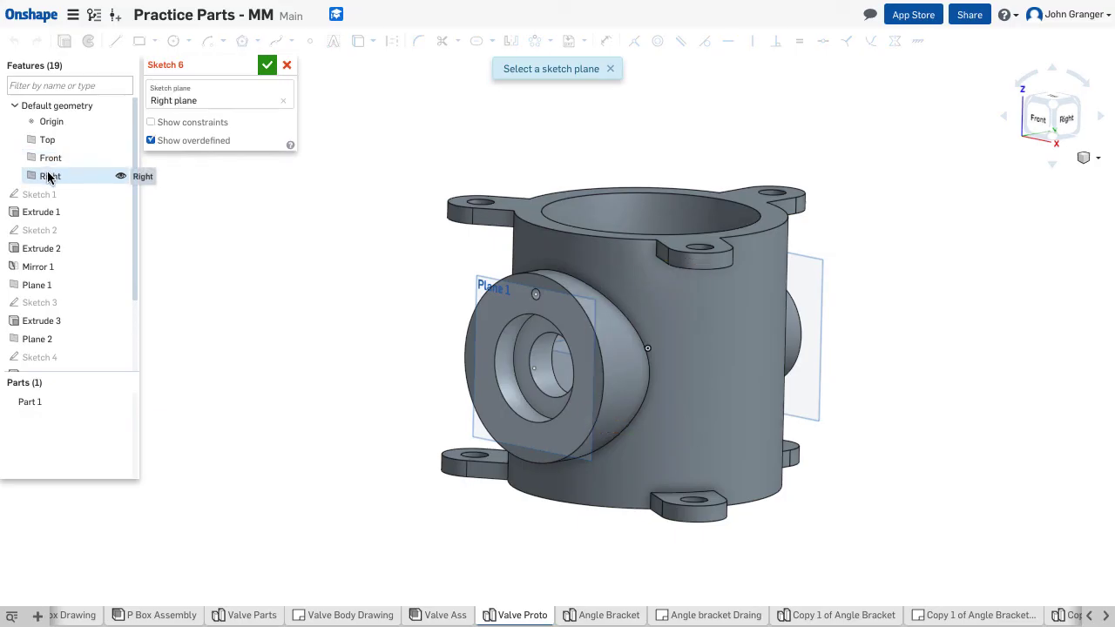
right_click(247, 265)
left_click(286, 358)
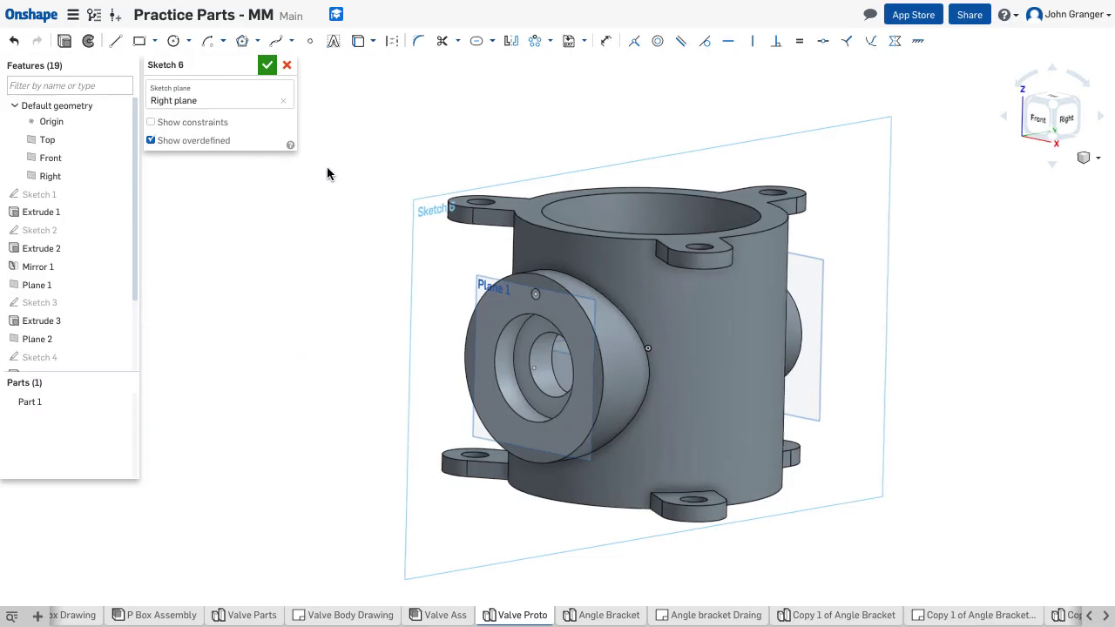
- Draw a horizontal construction line leftward from the origin through the side boss and finish Sketch 6
left_click(116, 42)
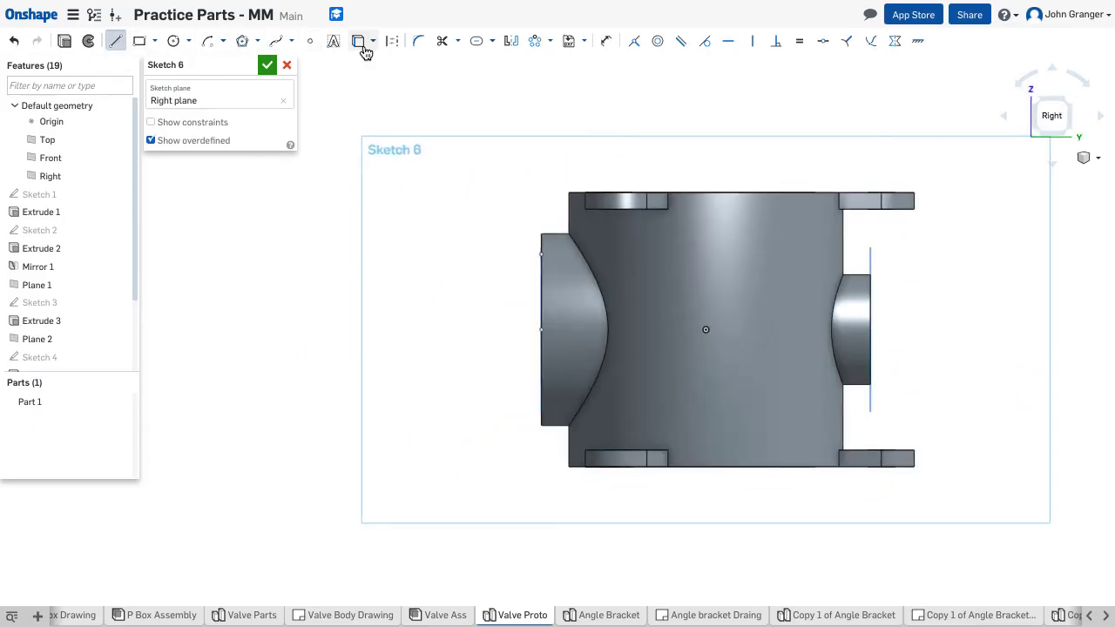
left_click(393, 42)
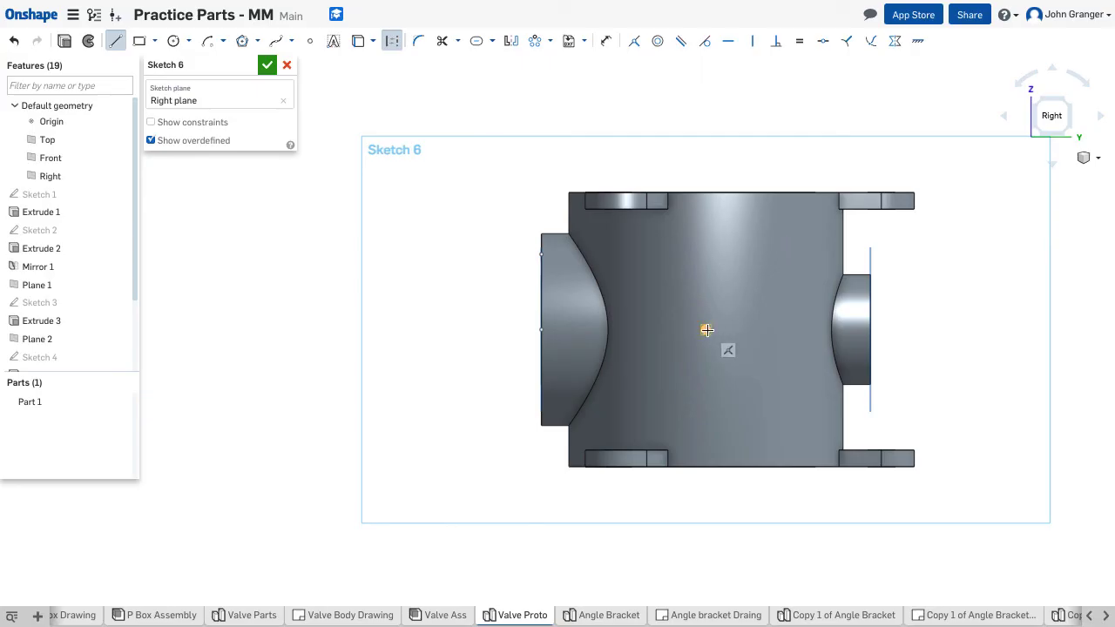
left_click(706, 330)
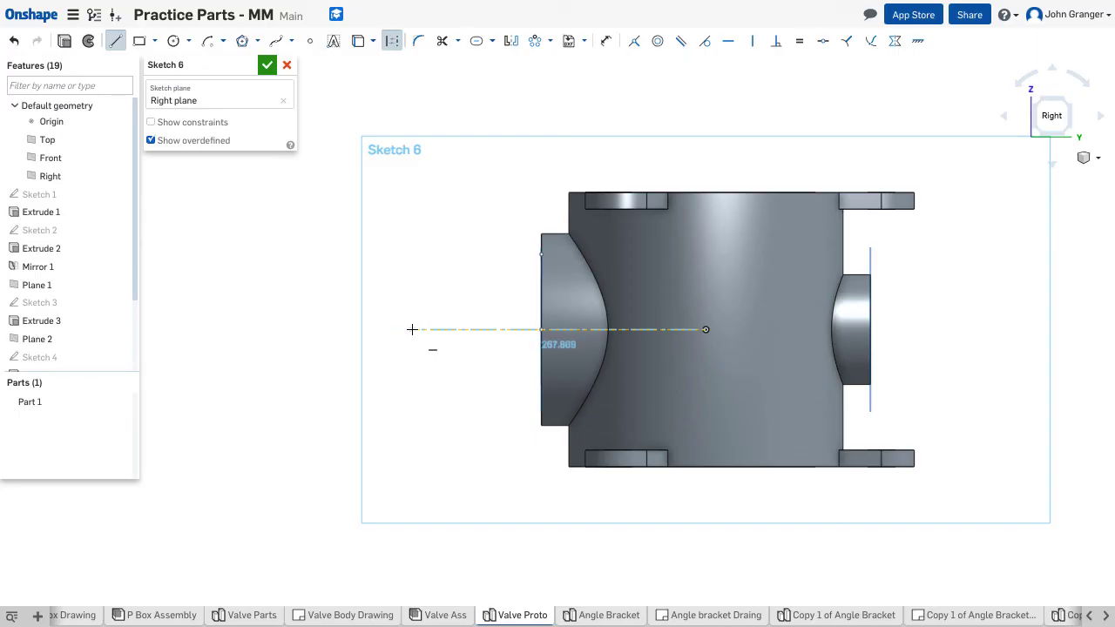
left_click(412, 329)
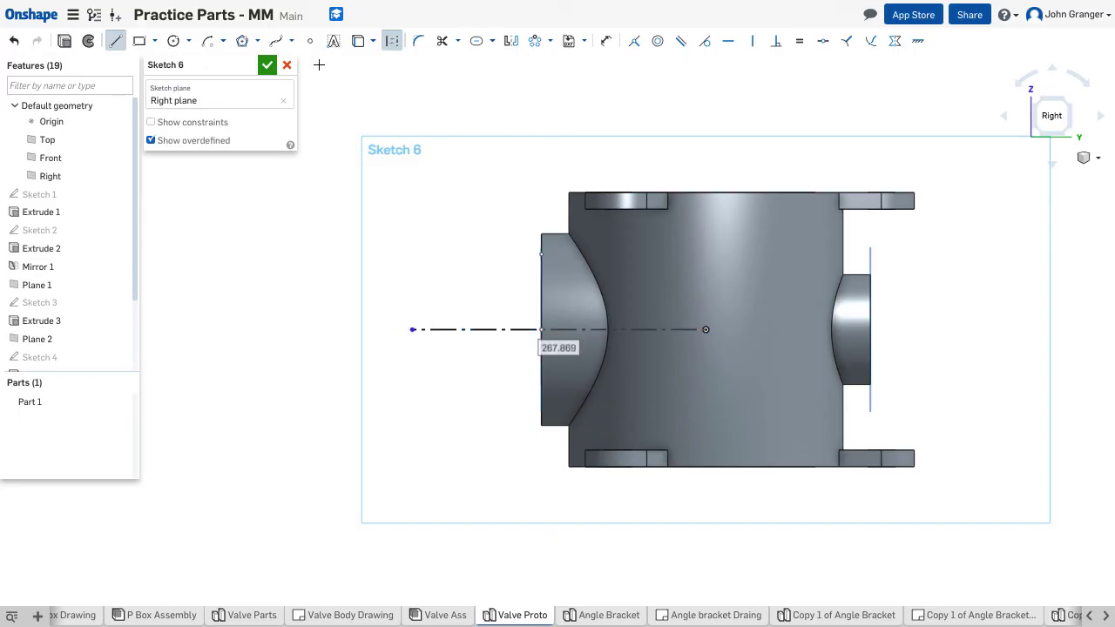
left_click(266, 66)
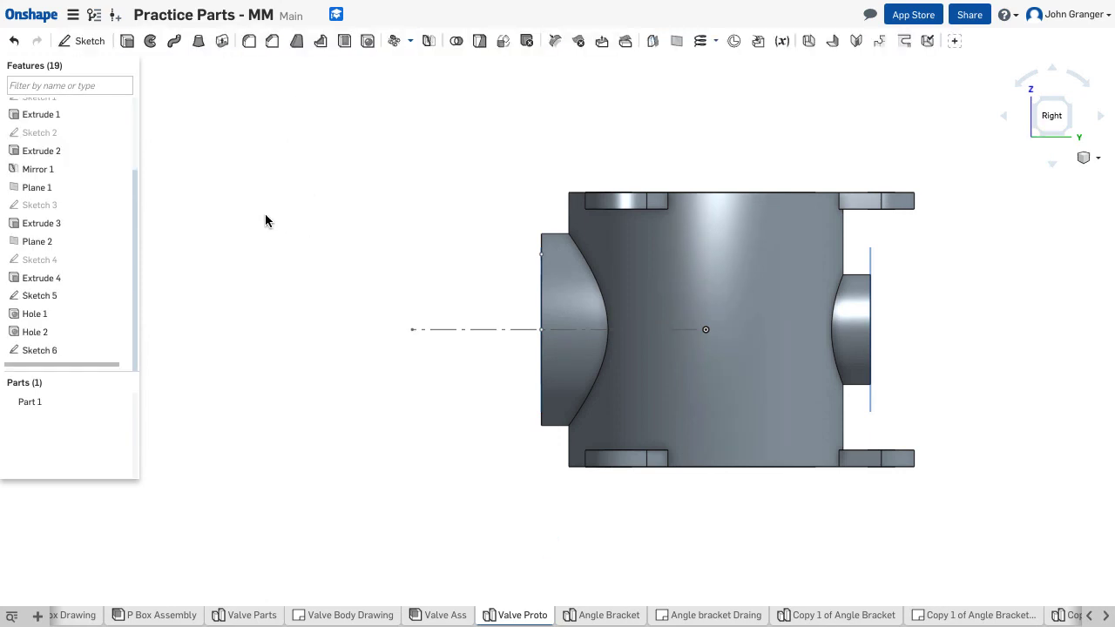
right_click_drag(236, 199, 321, 244)
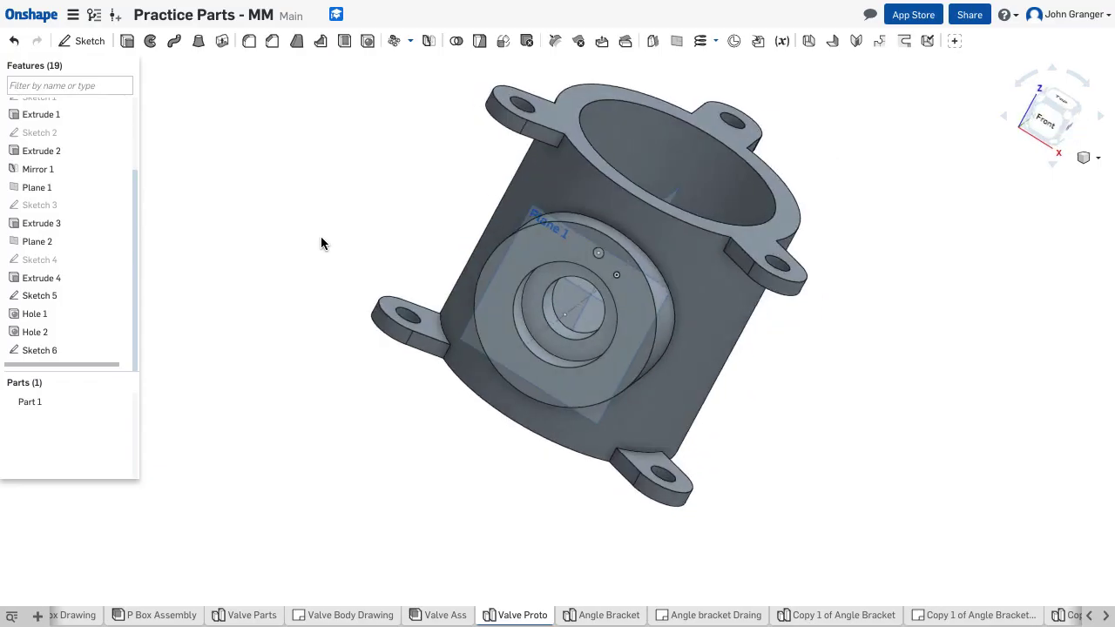
left_click(367, 41)
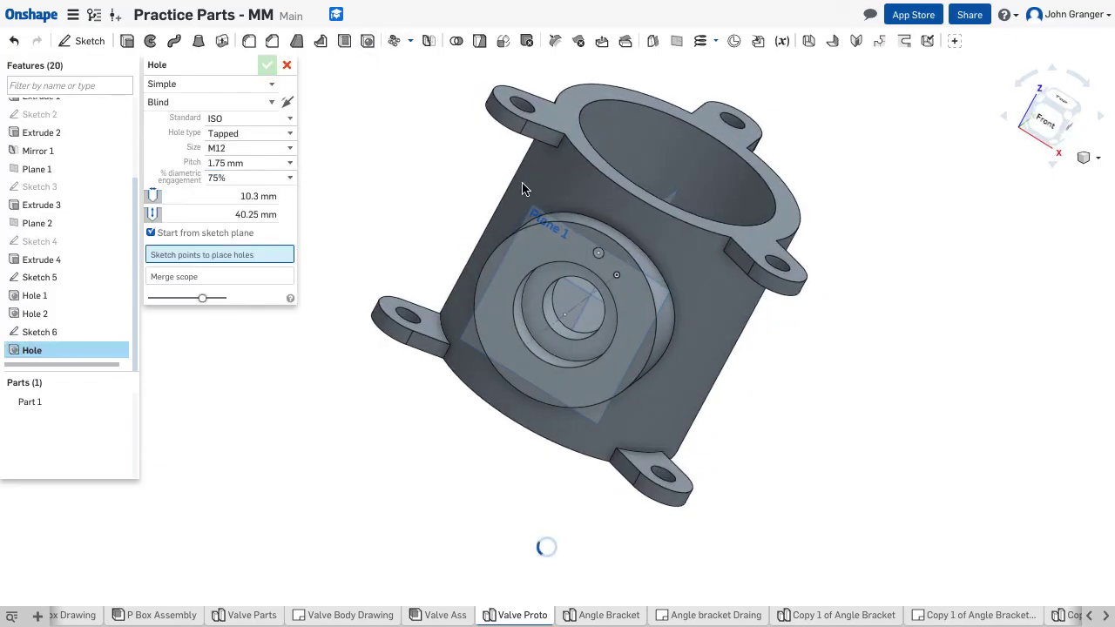
left_click(287, 65)
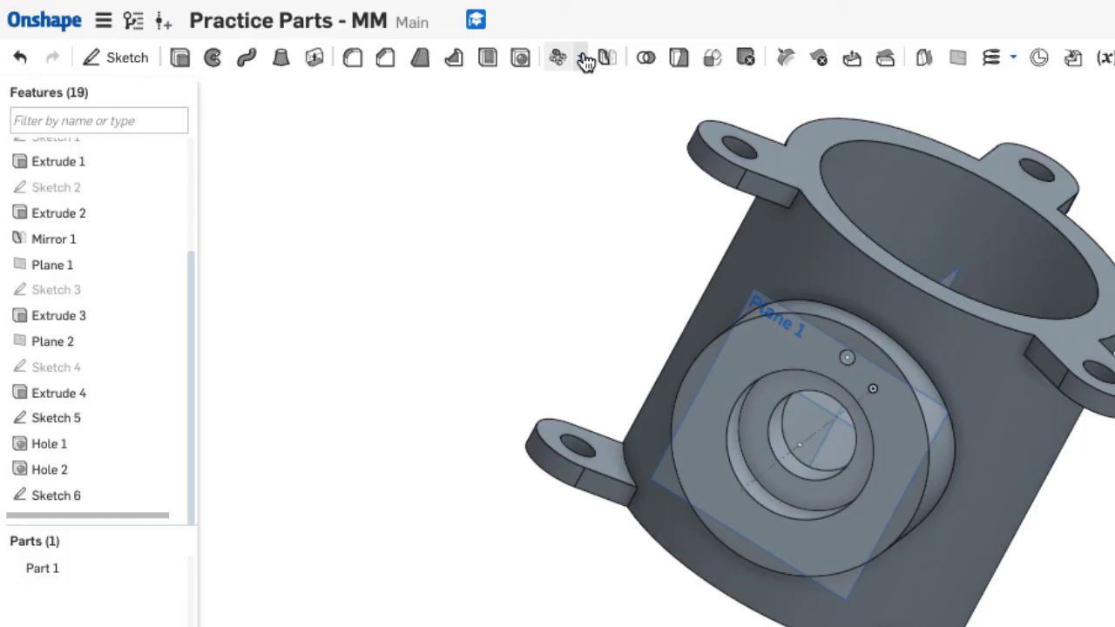
- Start a circular feature pattern of Hole 2
left_click(584, 61)
left_click(596, 119)
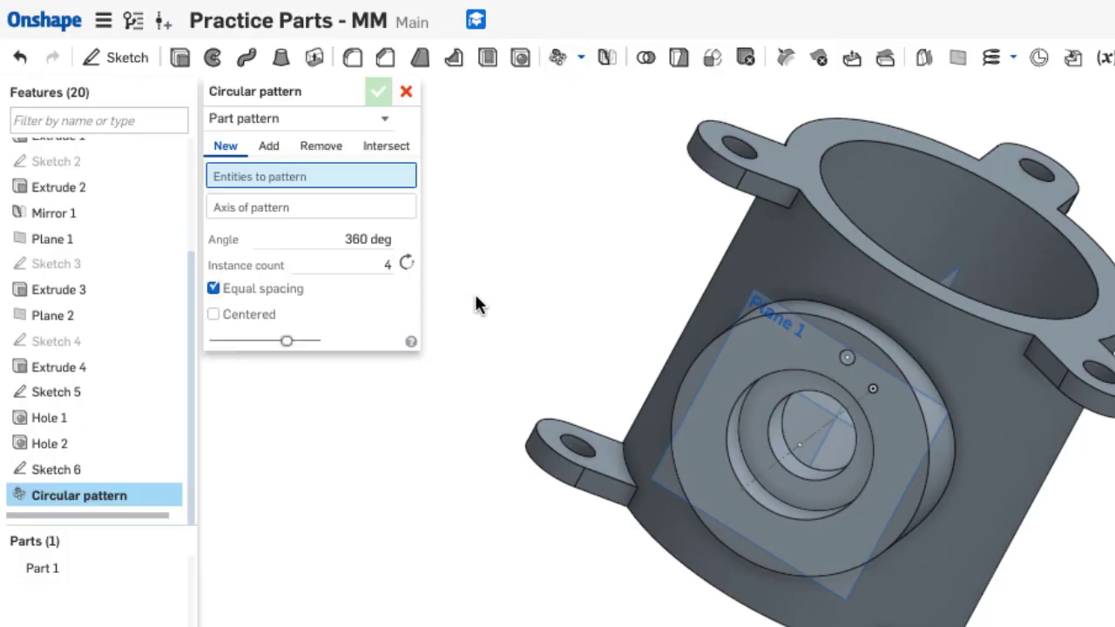
left_click(376, 117)
left_click(263, 136)
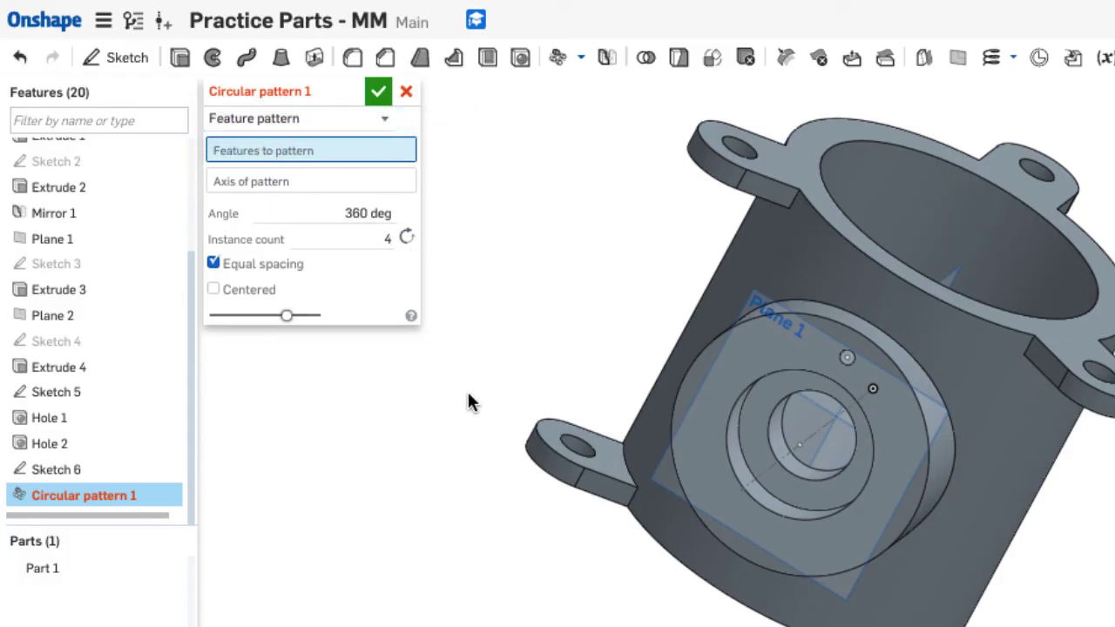
left_click(111, 444)
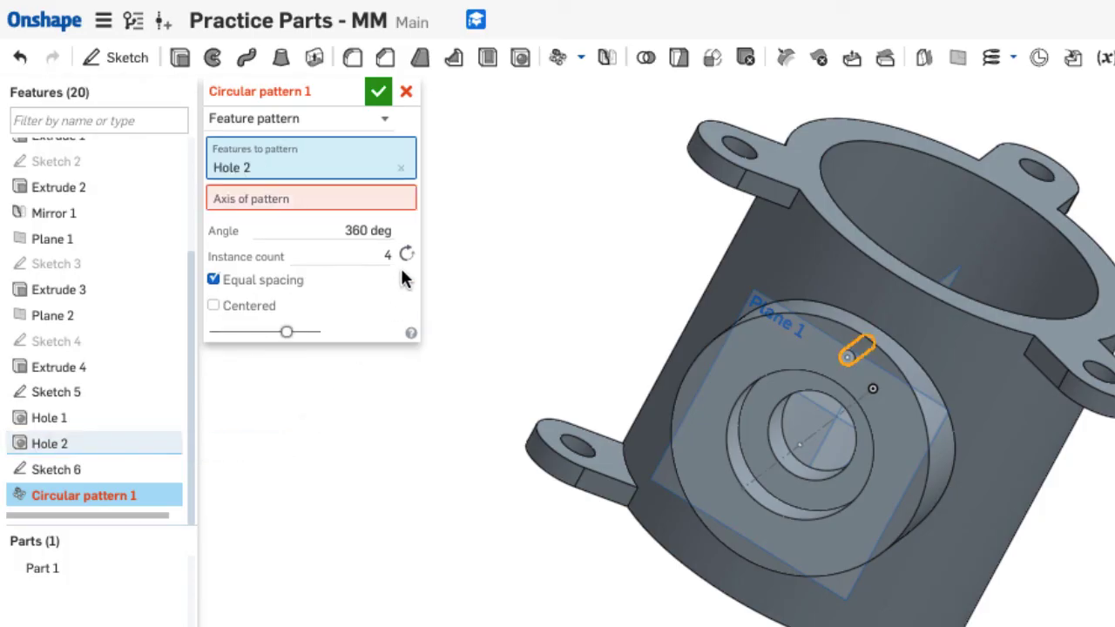
- Use the Sketch 6 construction line as axis with 3 instances and accept
left_click(321, 201)
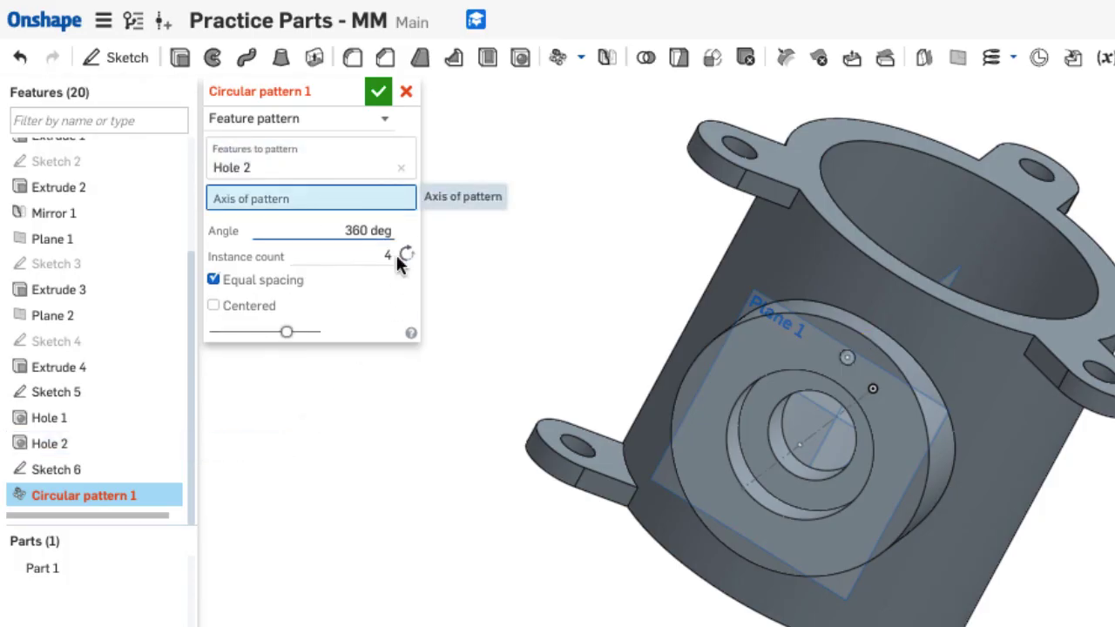
left_click(769, 475)
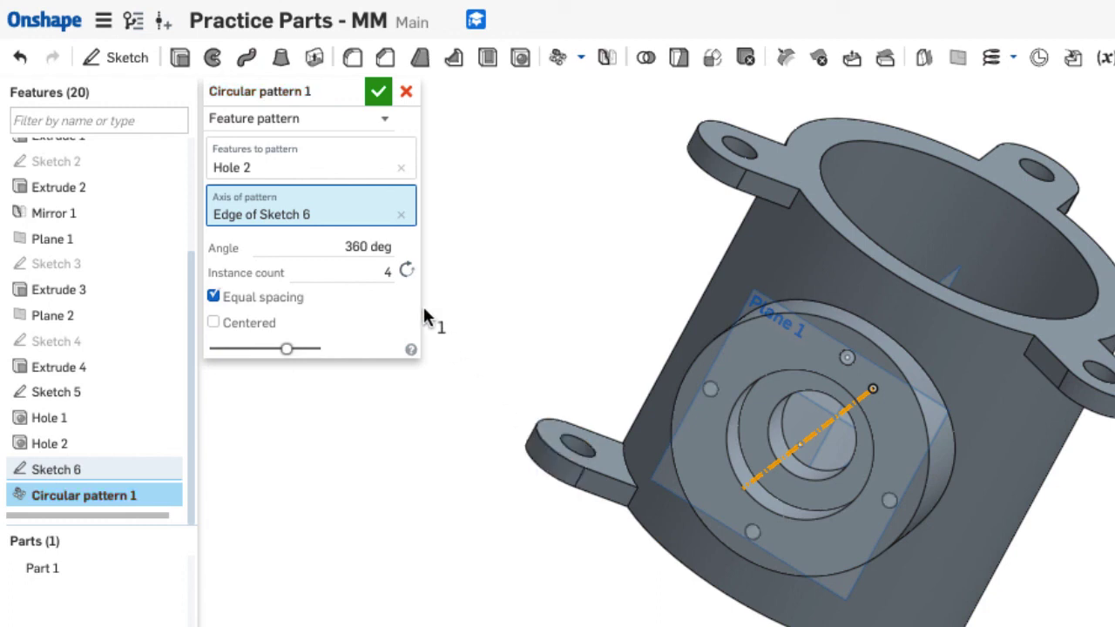
left_click(380, 273)
type("3")
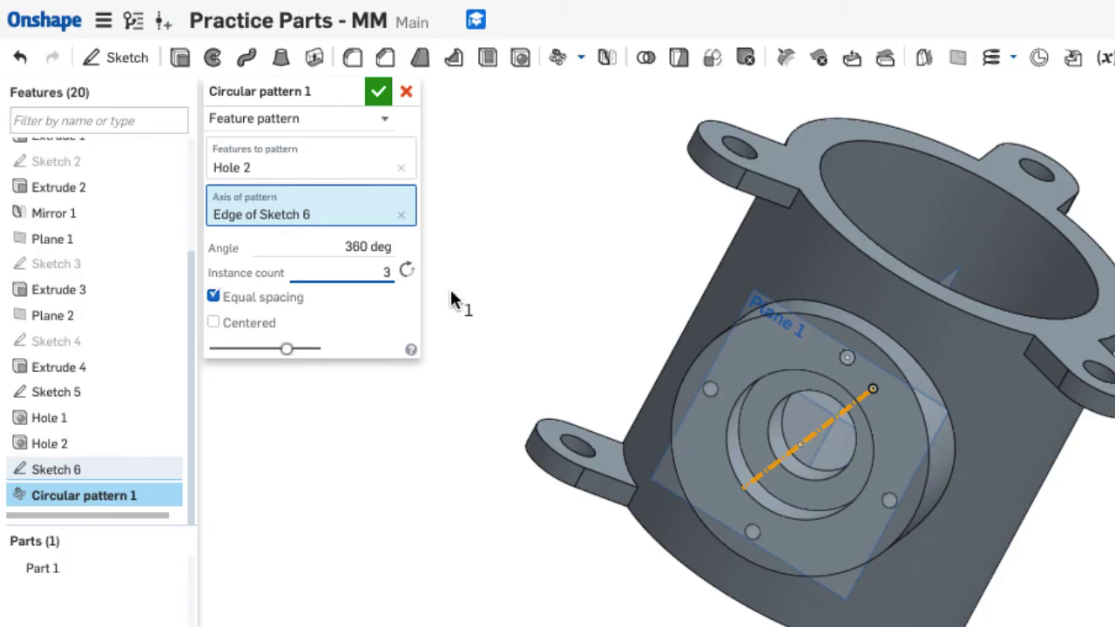
key("Return")
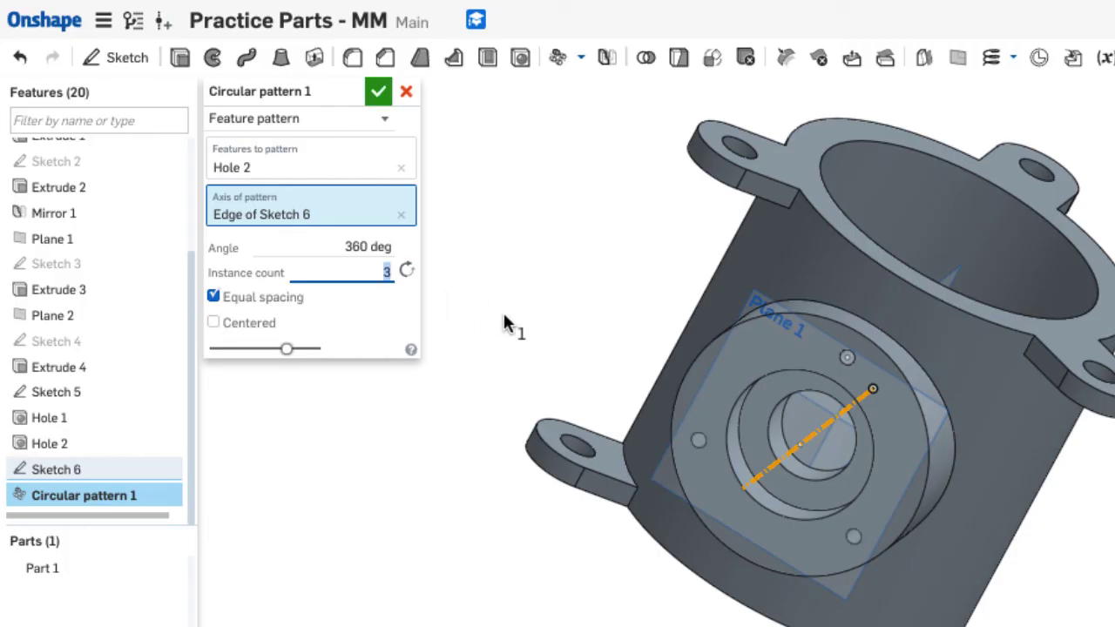
left_click(378, 93)
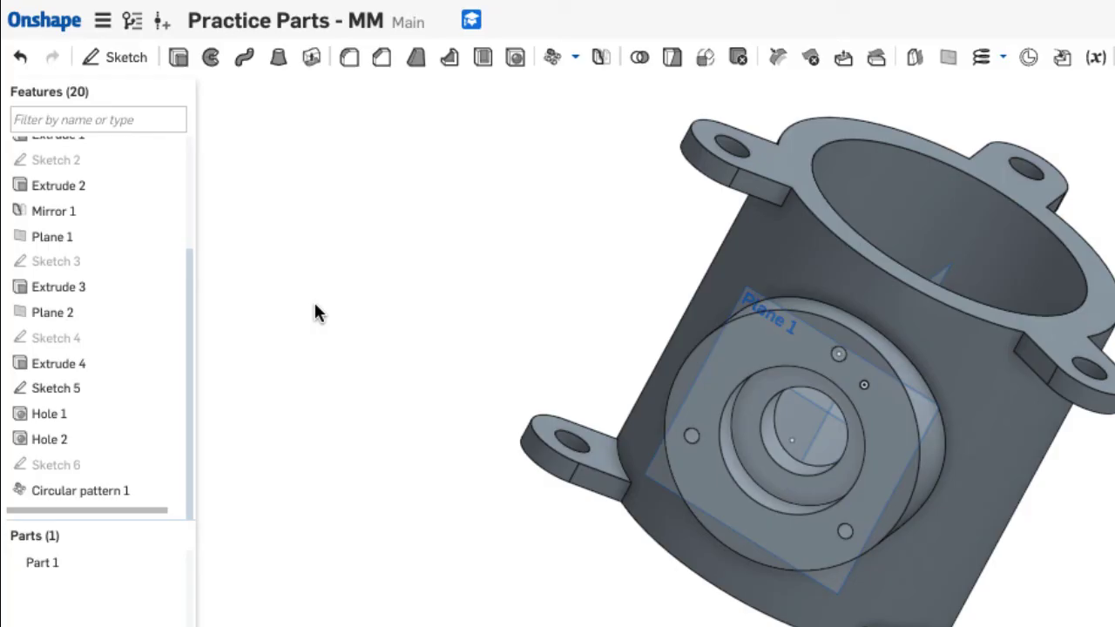
- Show the valve body in isometric view and hide Plane 1 and Plane 2
right_click(316, 310)
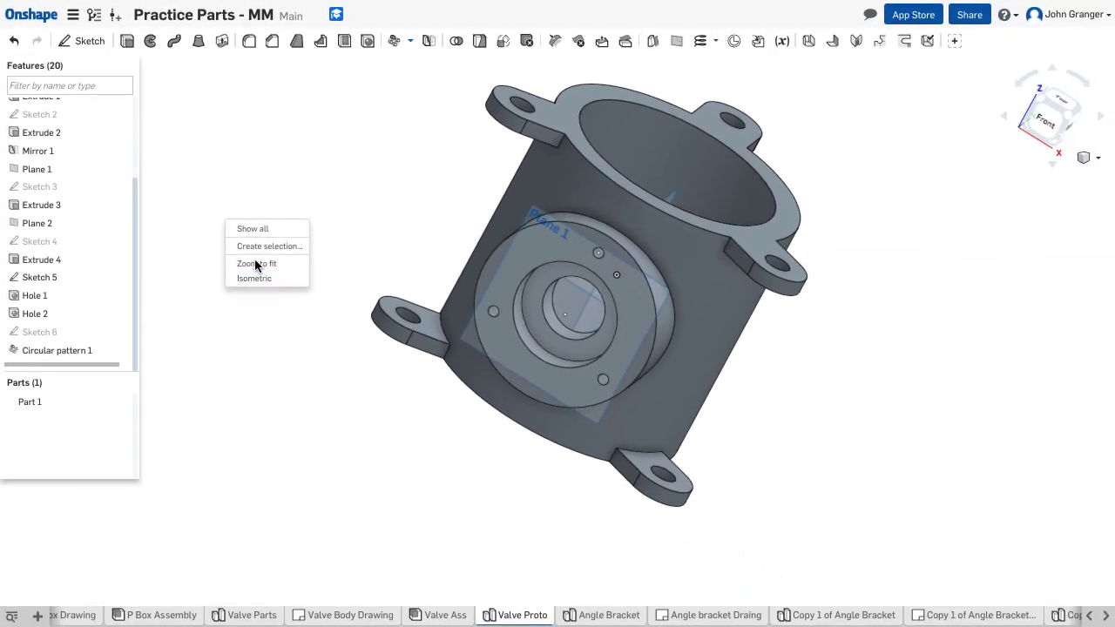
left_click(254, 277)
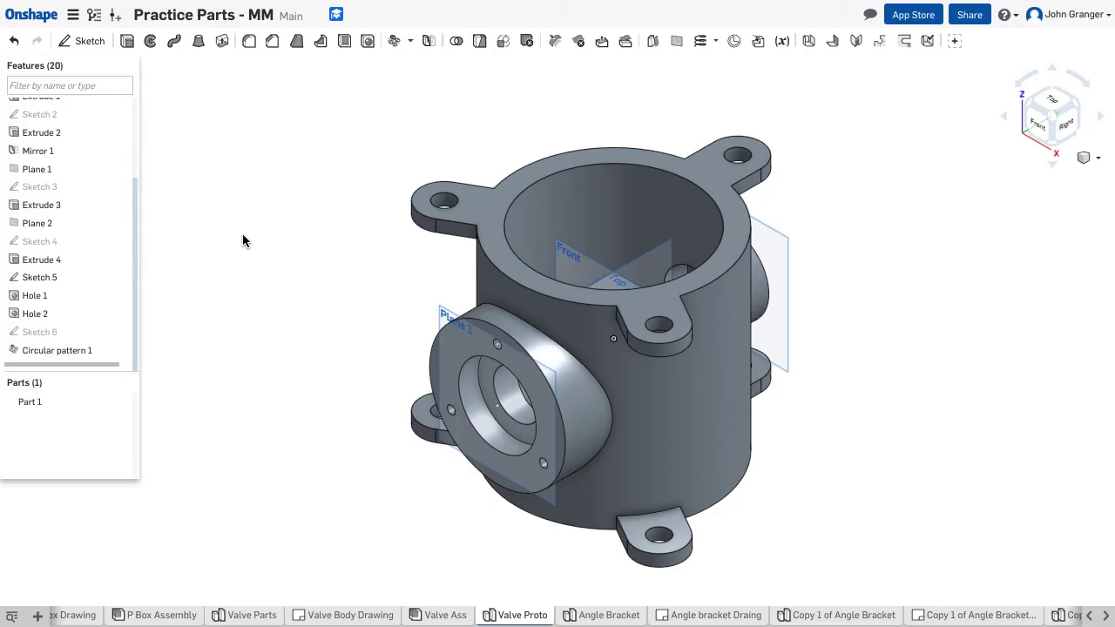
key("p")
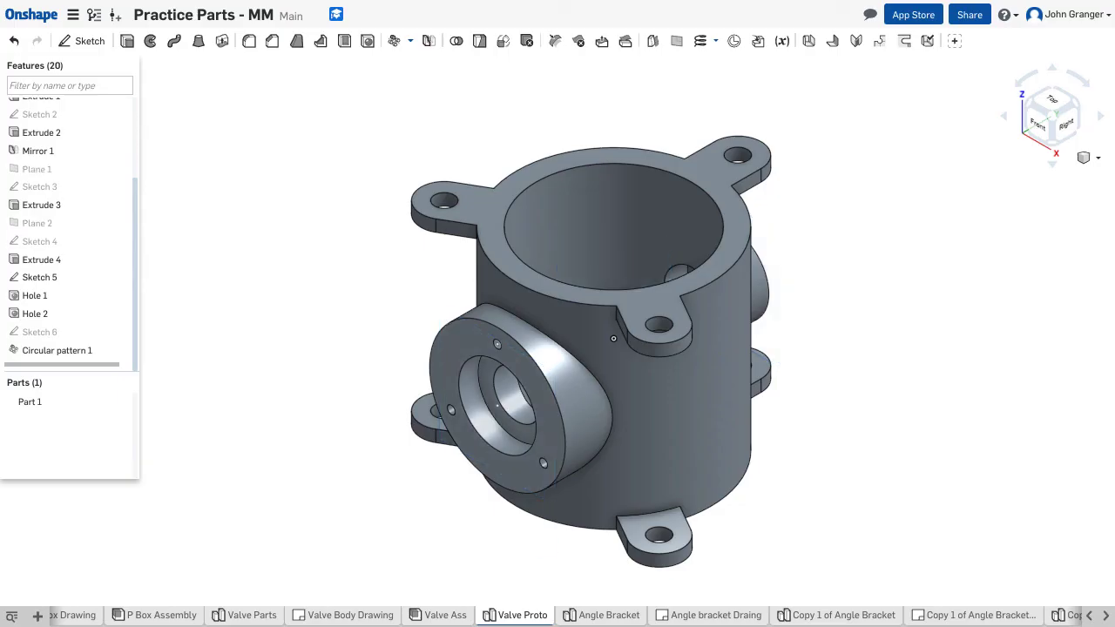